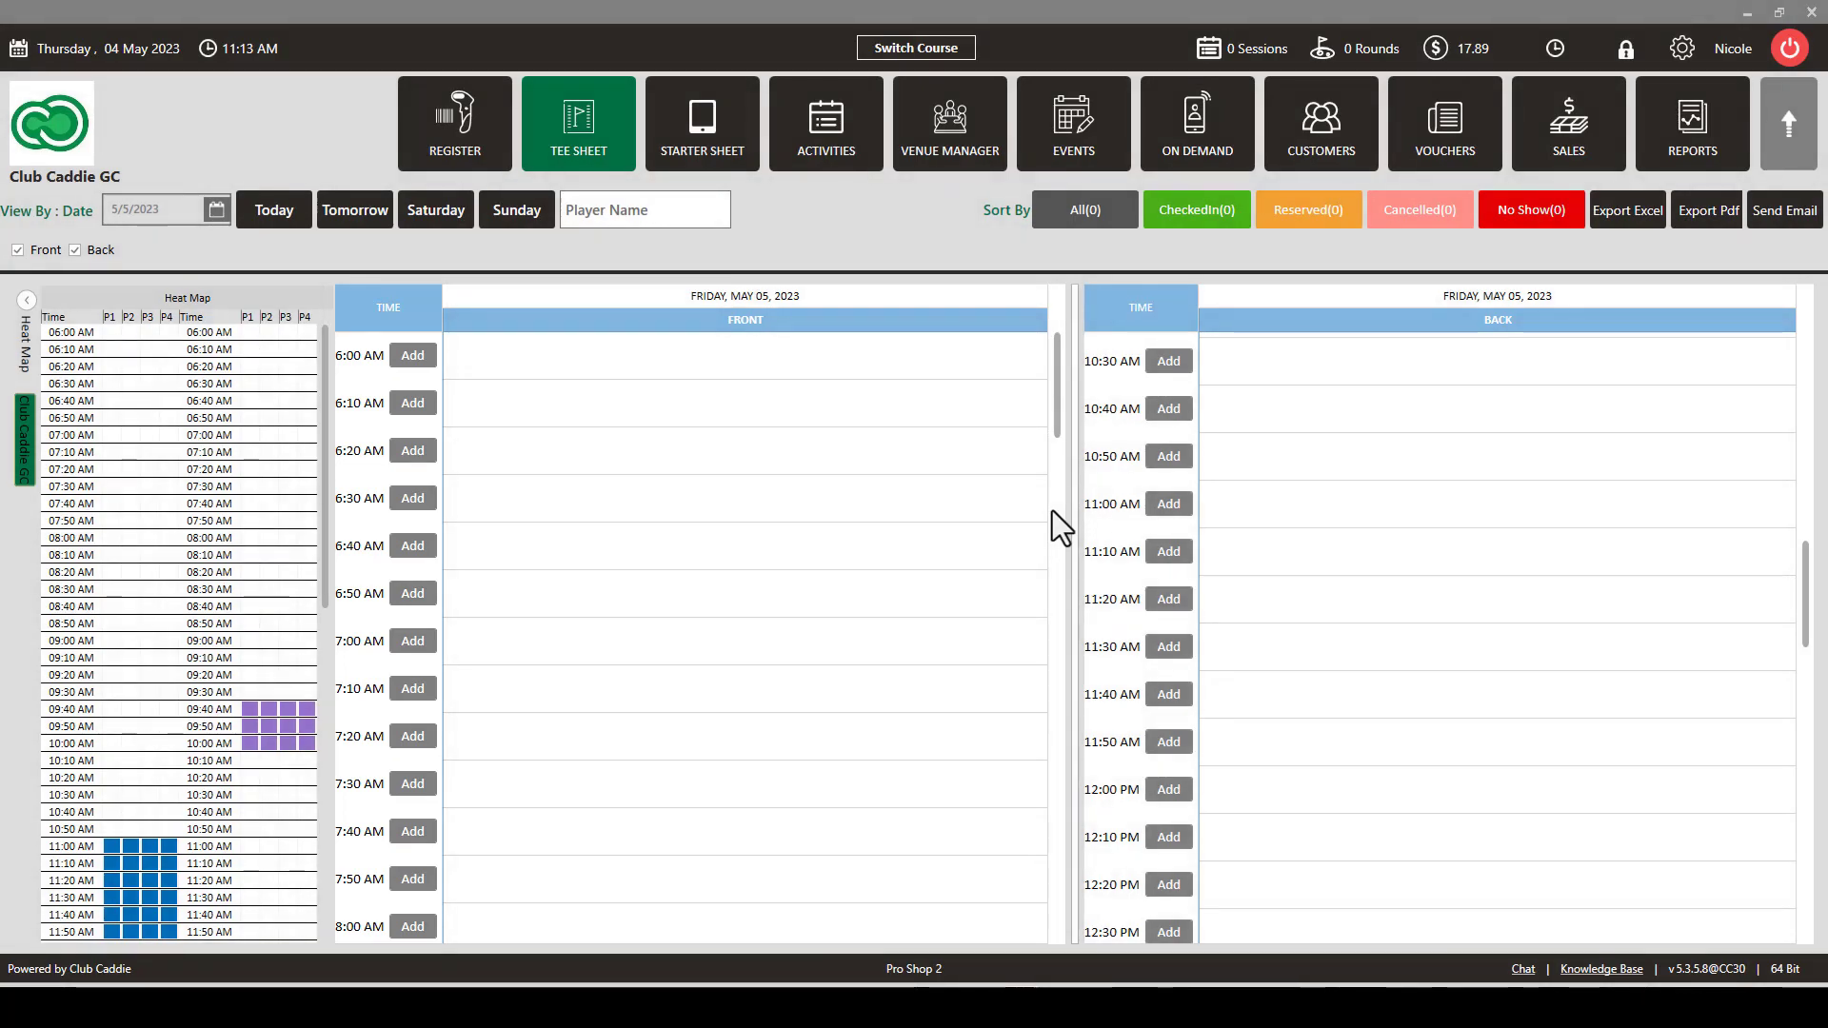
pyautogui.rightClick(706, 360)
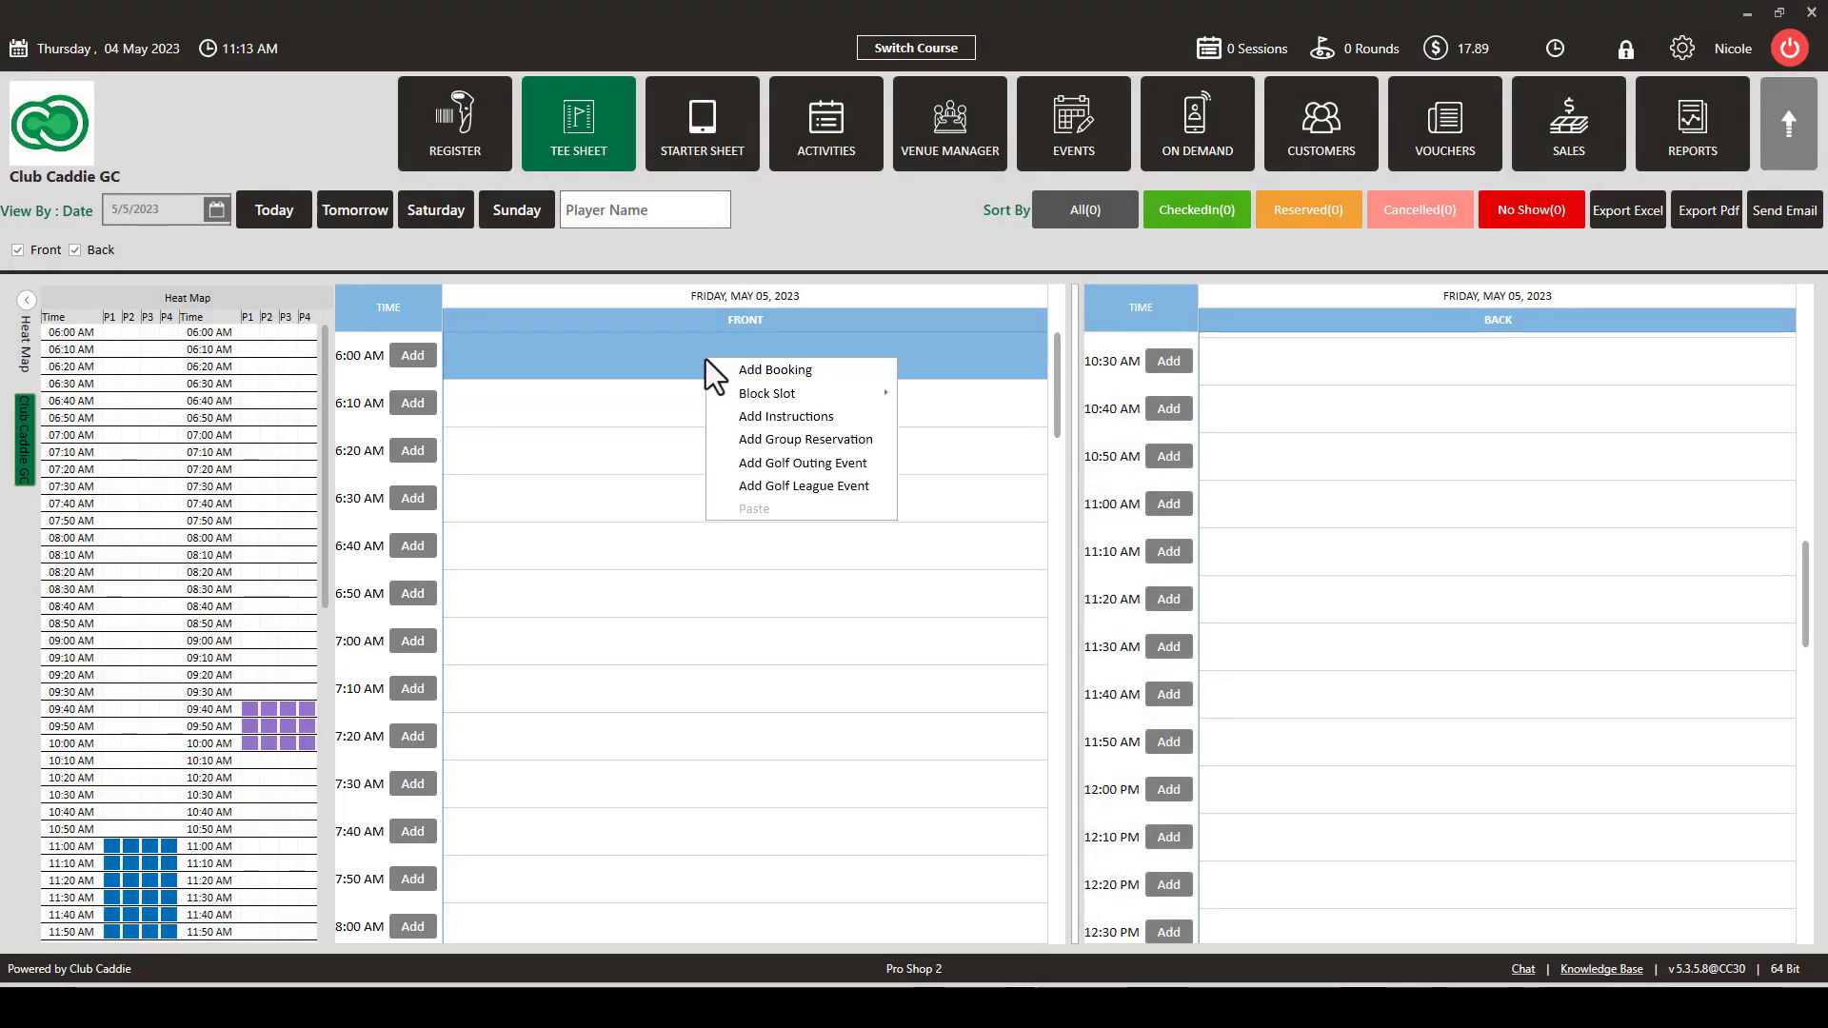
pyautogui.moveTo(744, 395)
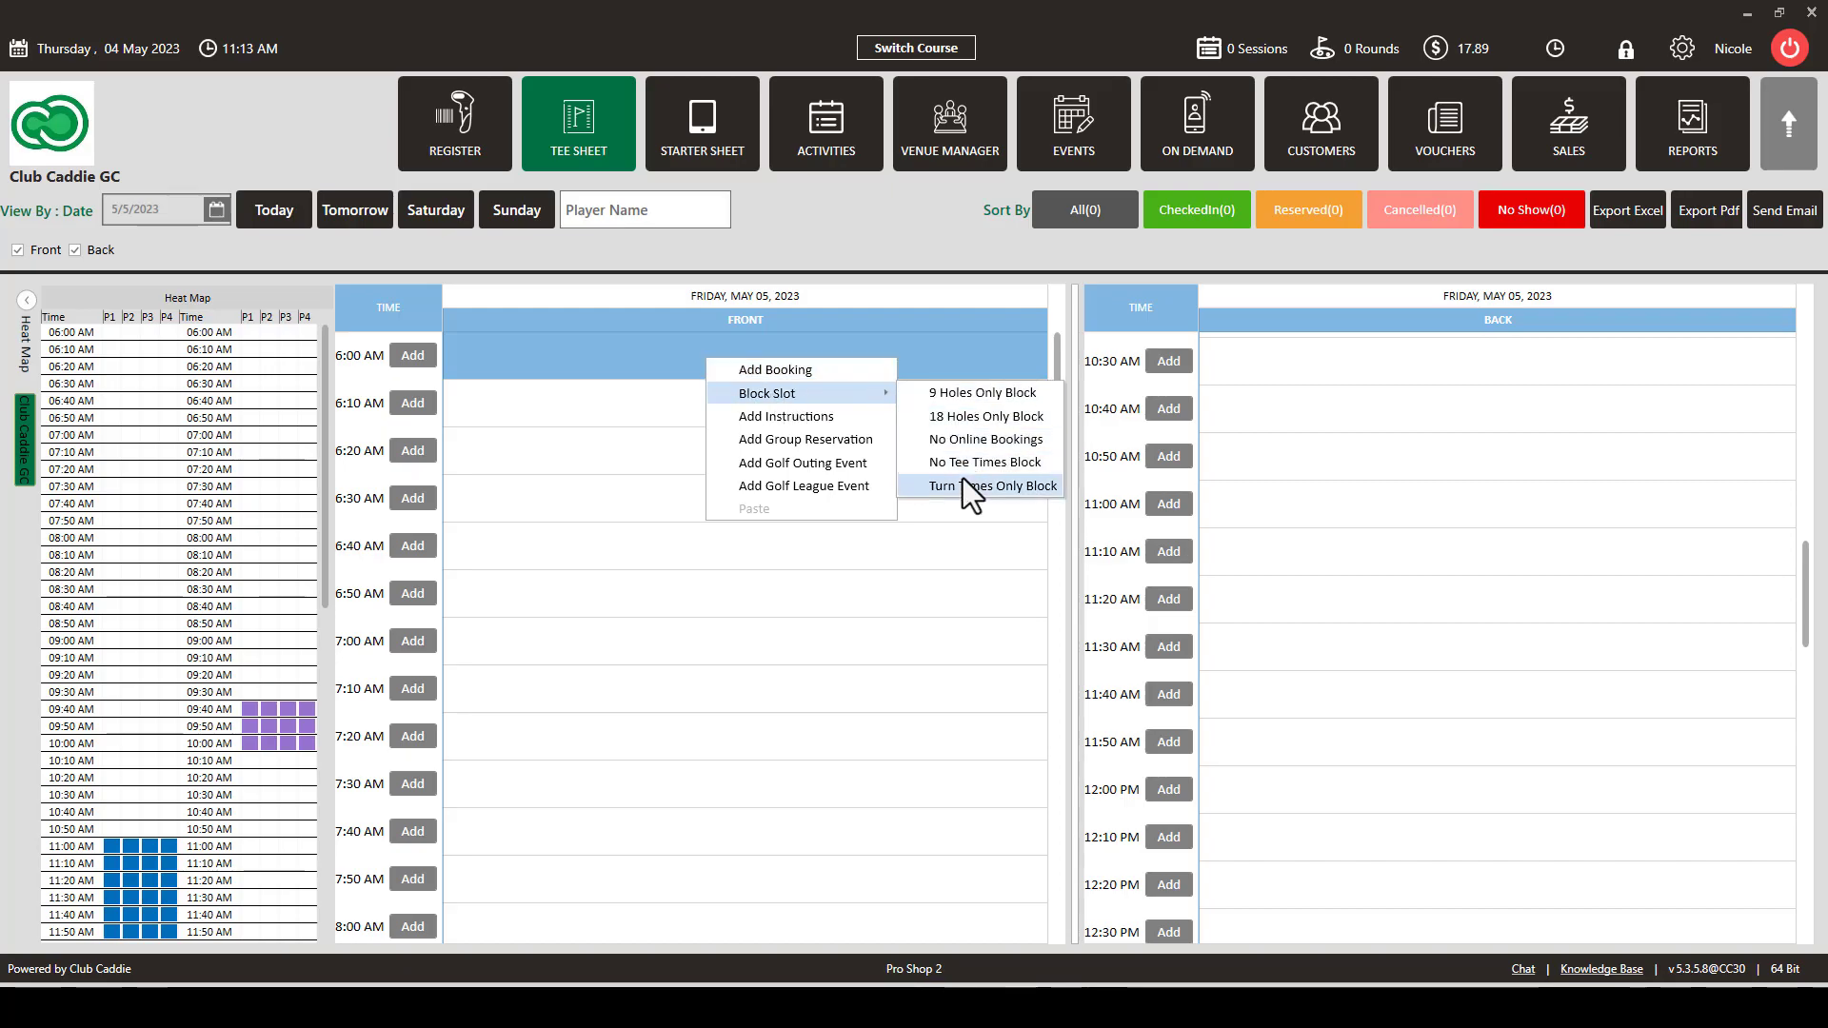
pyautogui.click(626, 374)
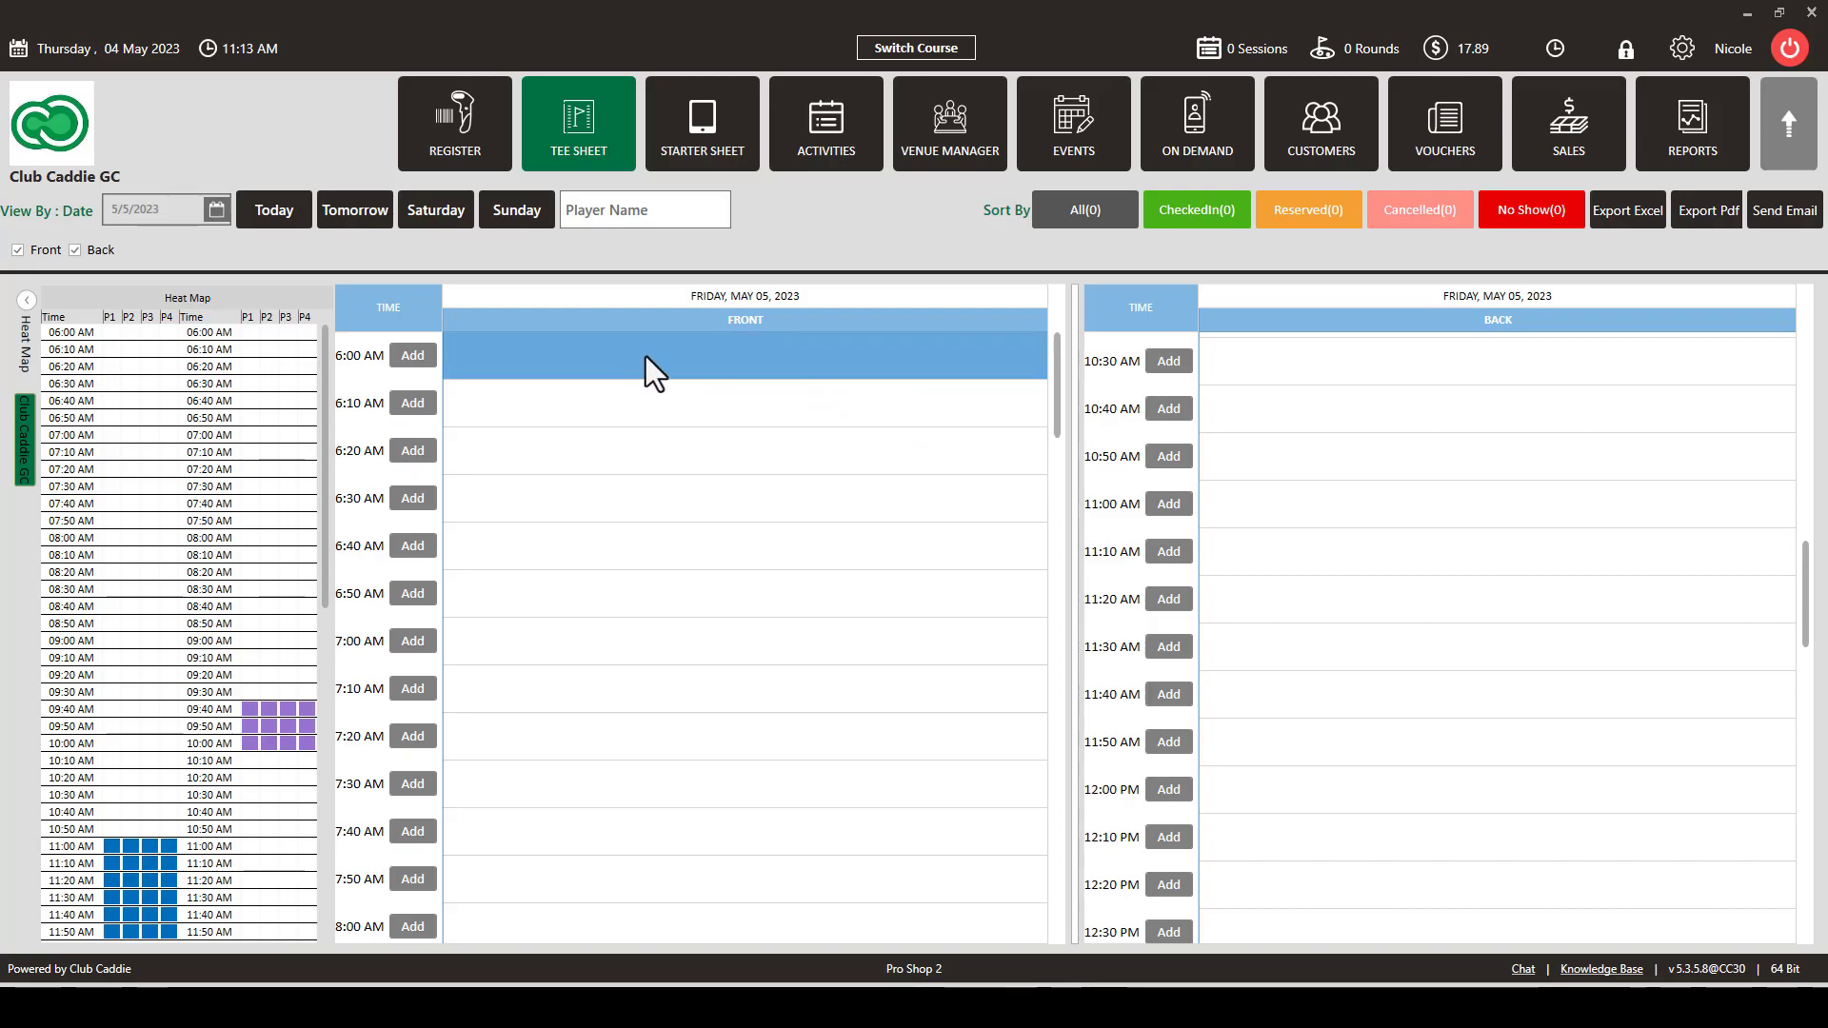
pyautogui.moveTo(650, 354); pyautogui.dragTo(600, 929)
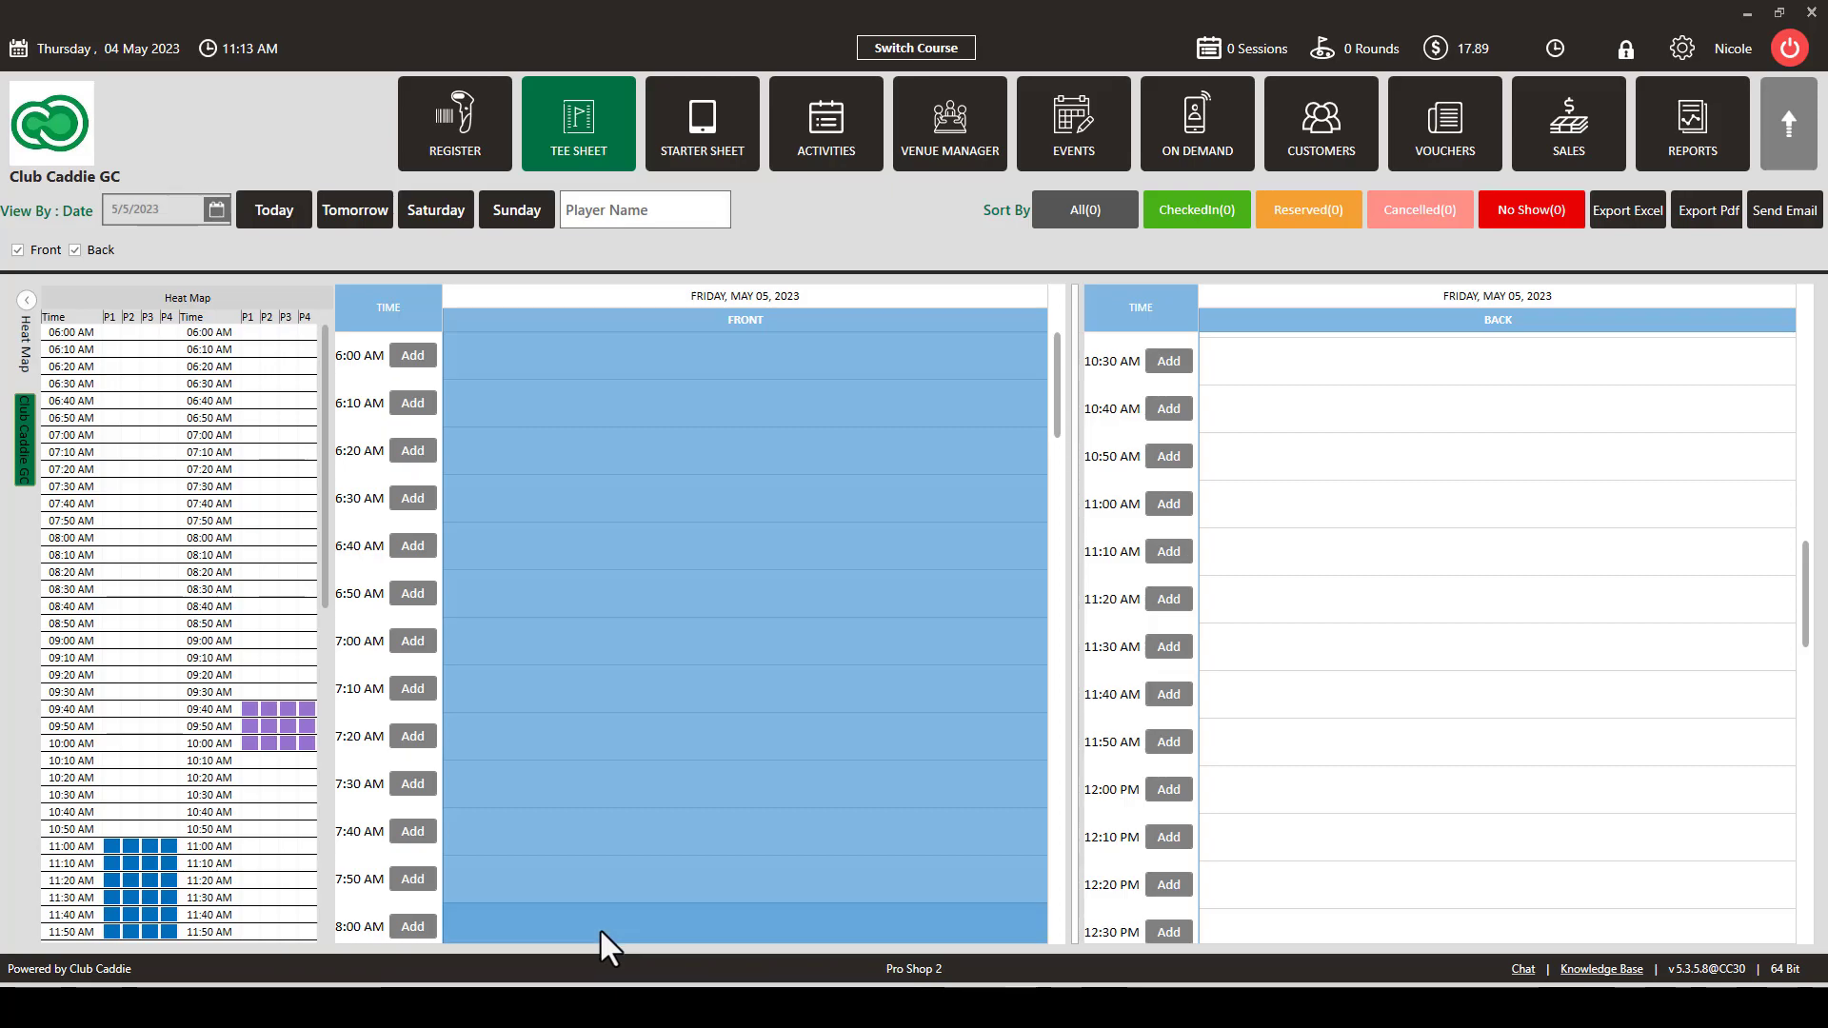
pyautogui.rightClick(628, 592)
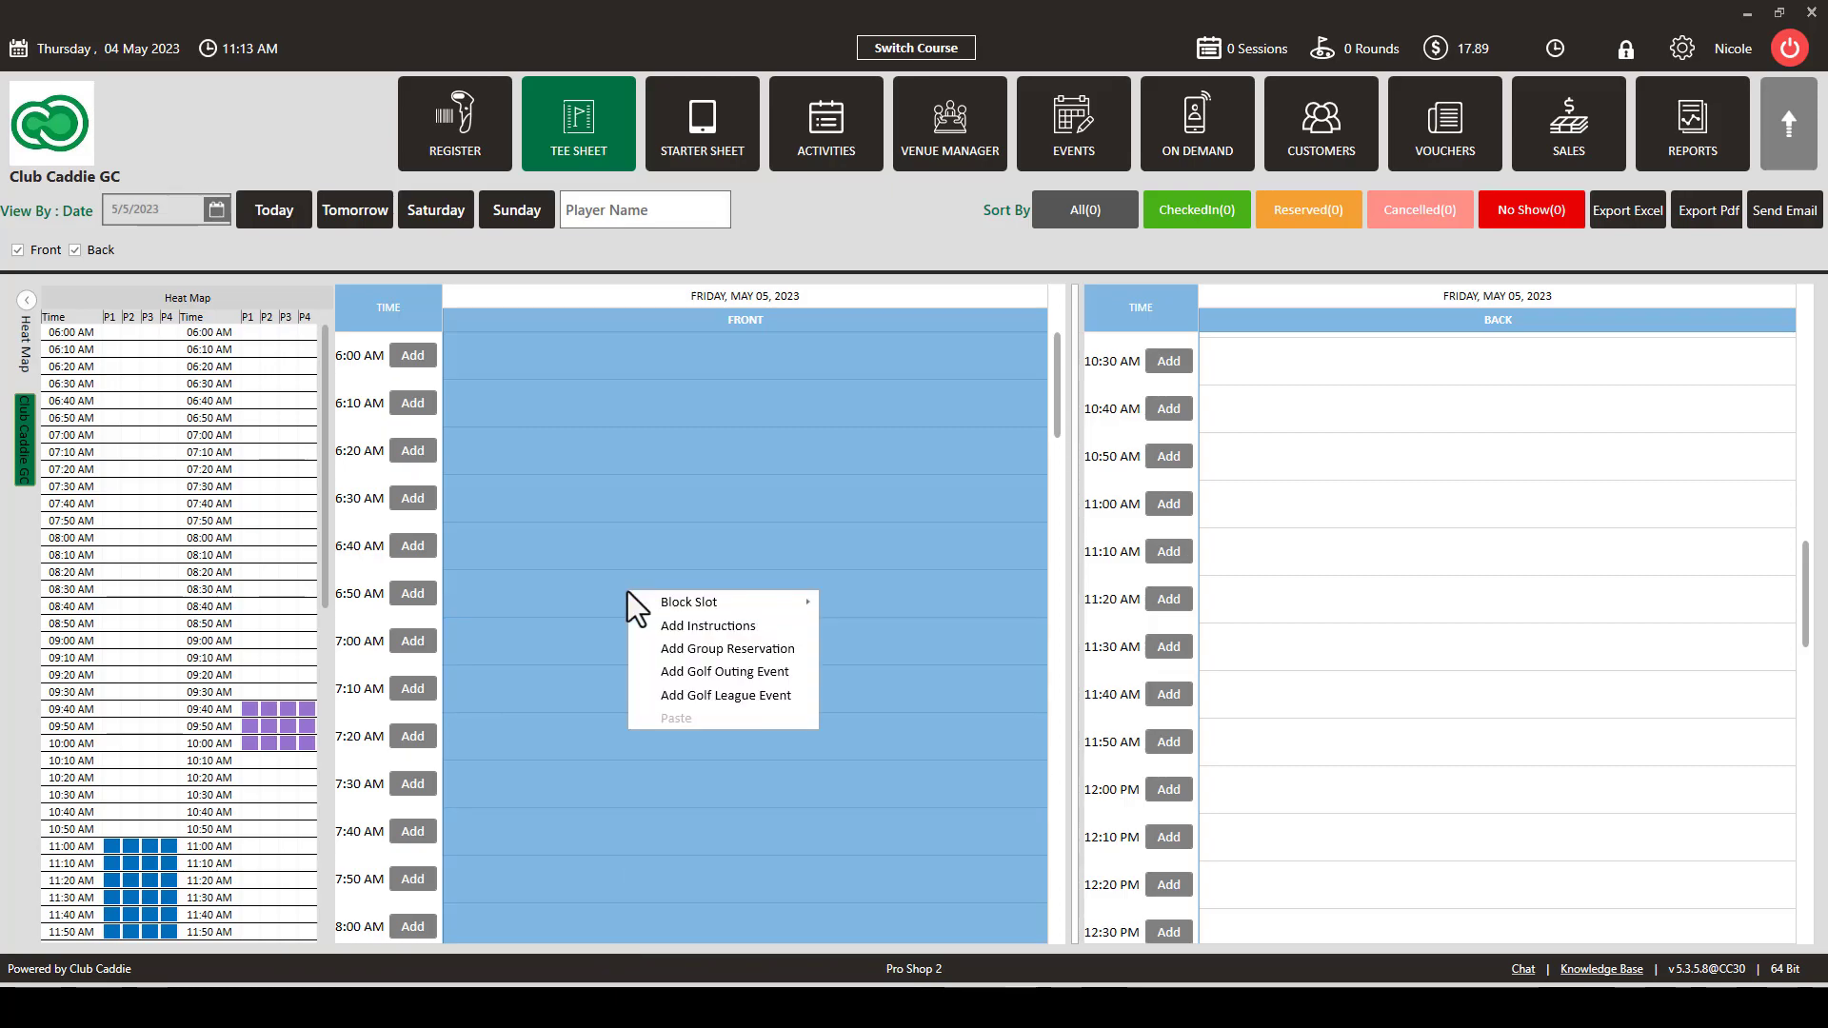
pyautogui.rightClick(586, 360)
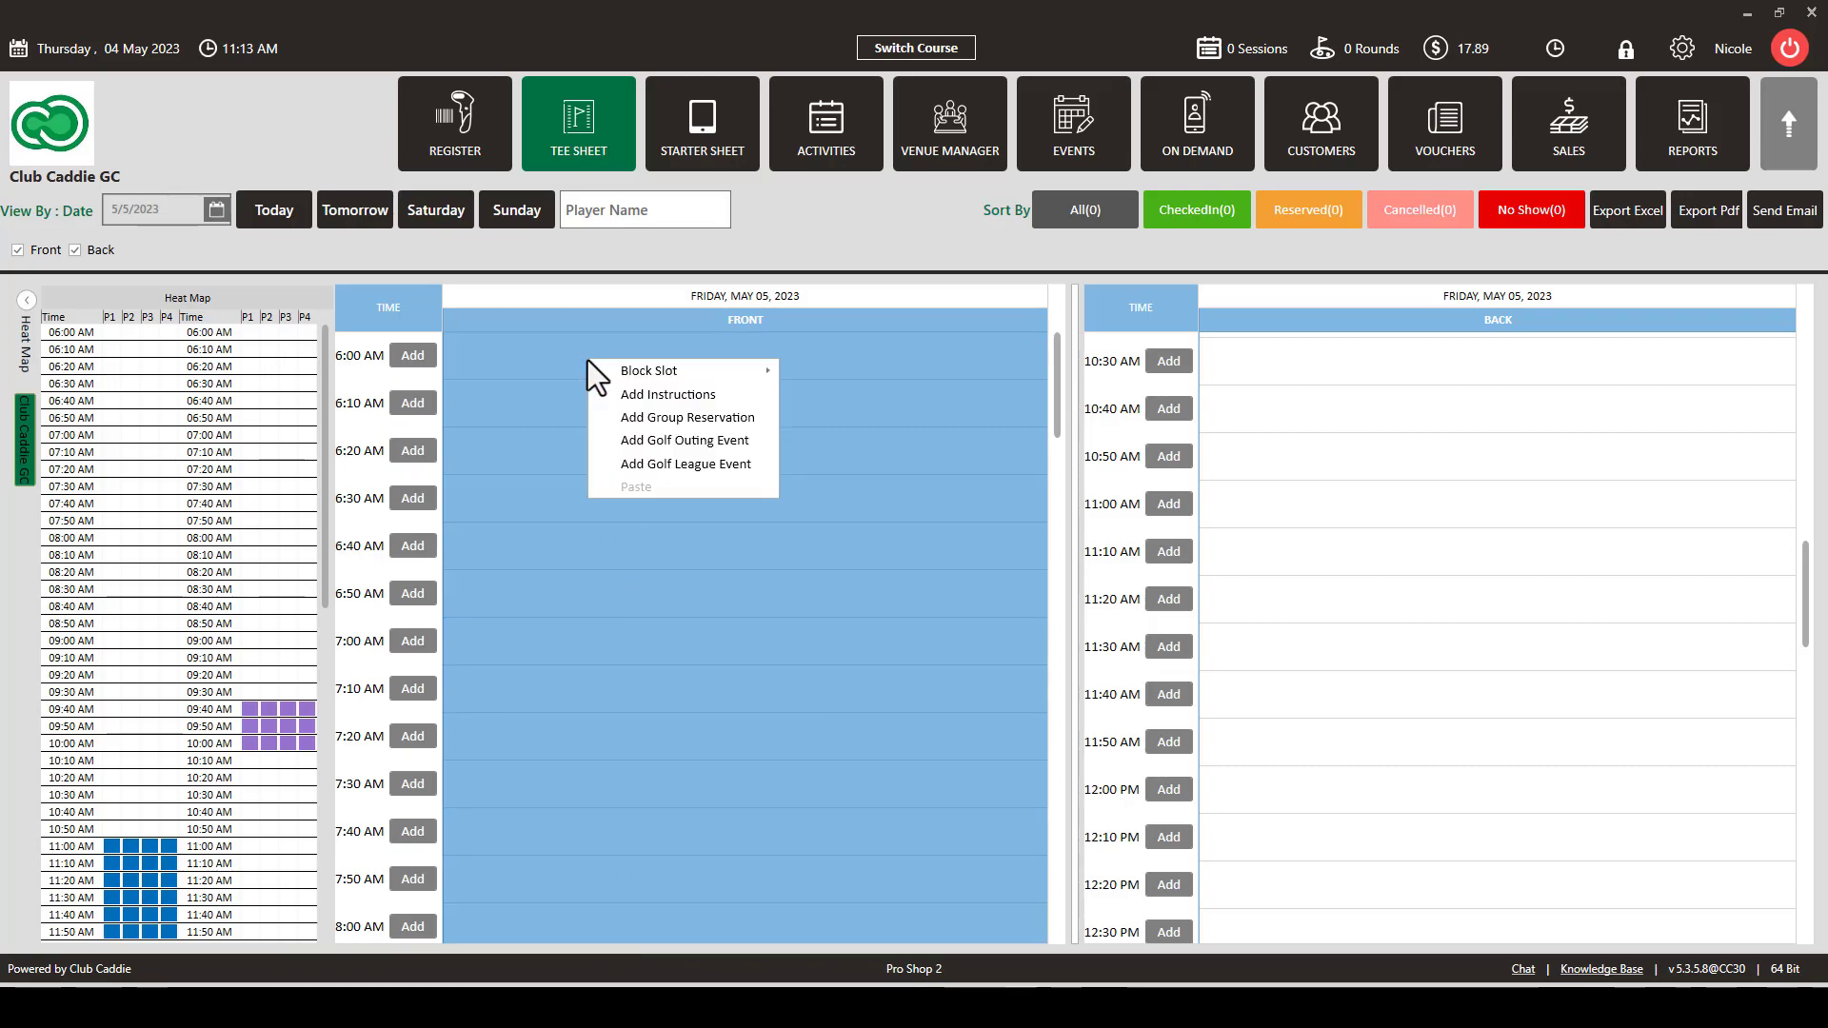
pyautogui.click(547, 429)
# - Create a No Tee Times Block on the front nine from 6:00 AM to 8:10 AM with the reason Frost Delay
pyautogui.rightClick(541, 364)
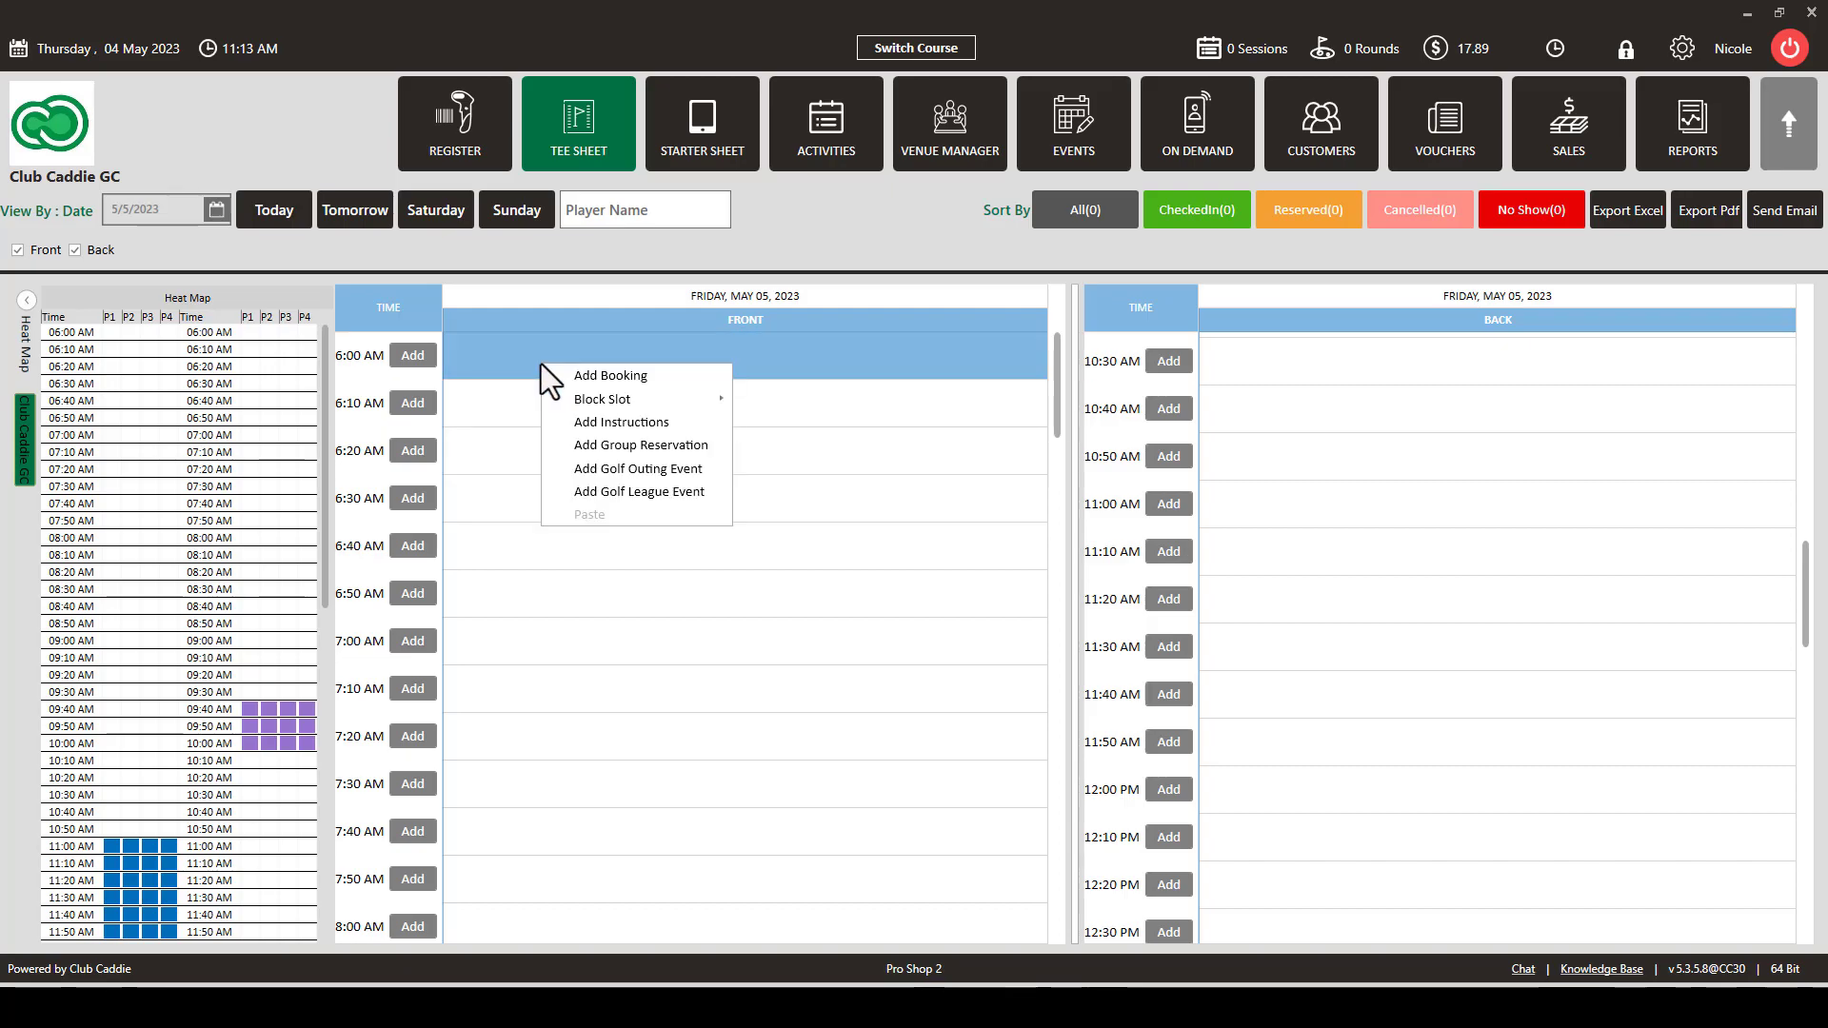
pyautogui.moveTo(720, 401)
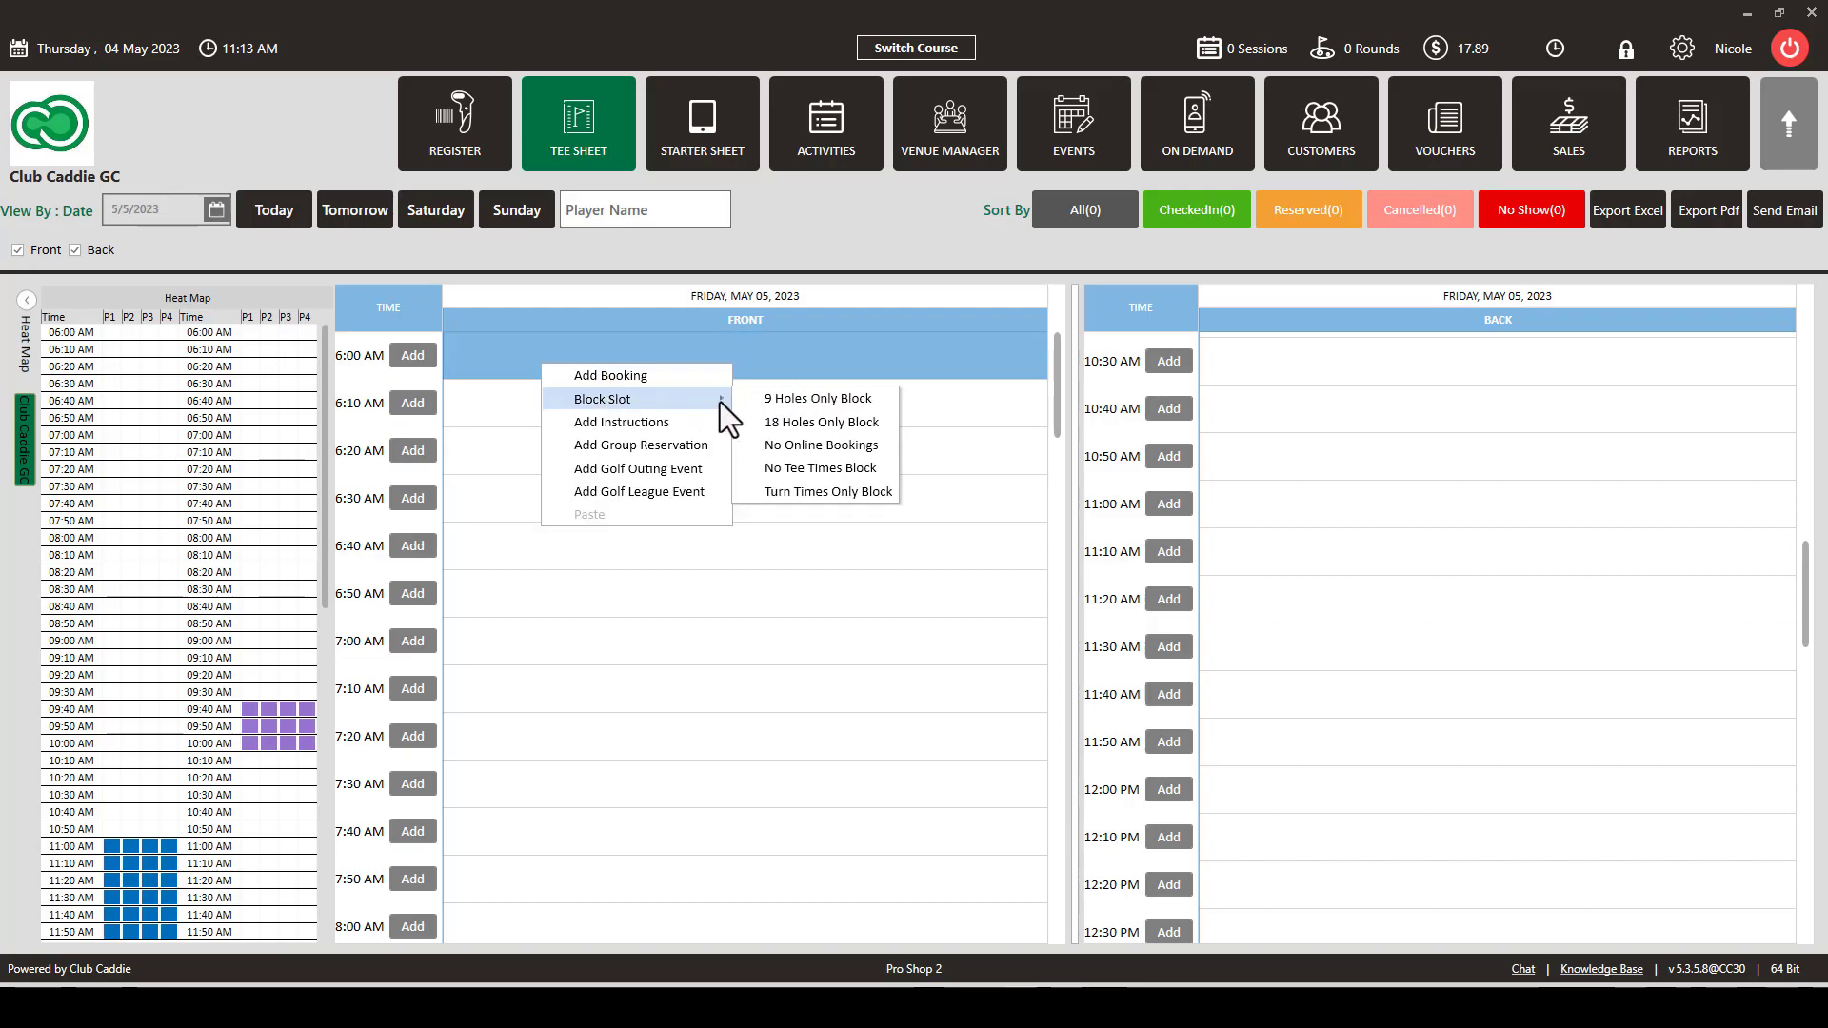
pyautogui.click(792, 469)
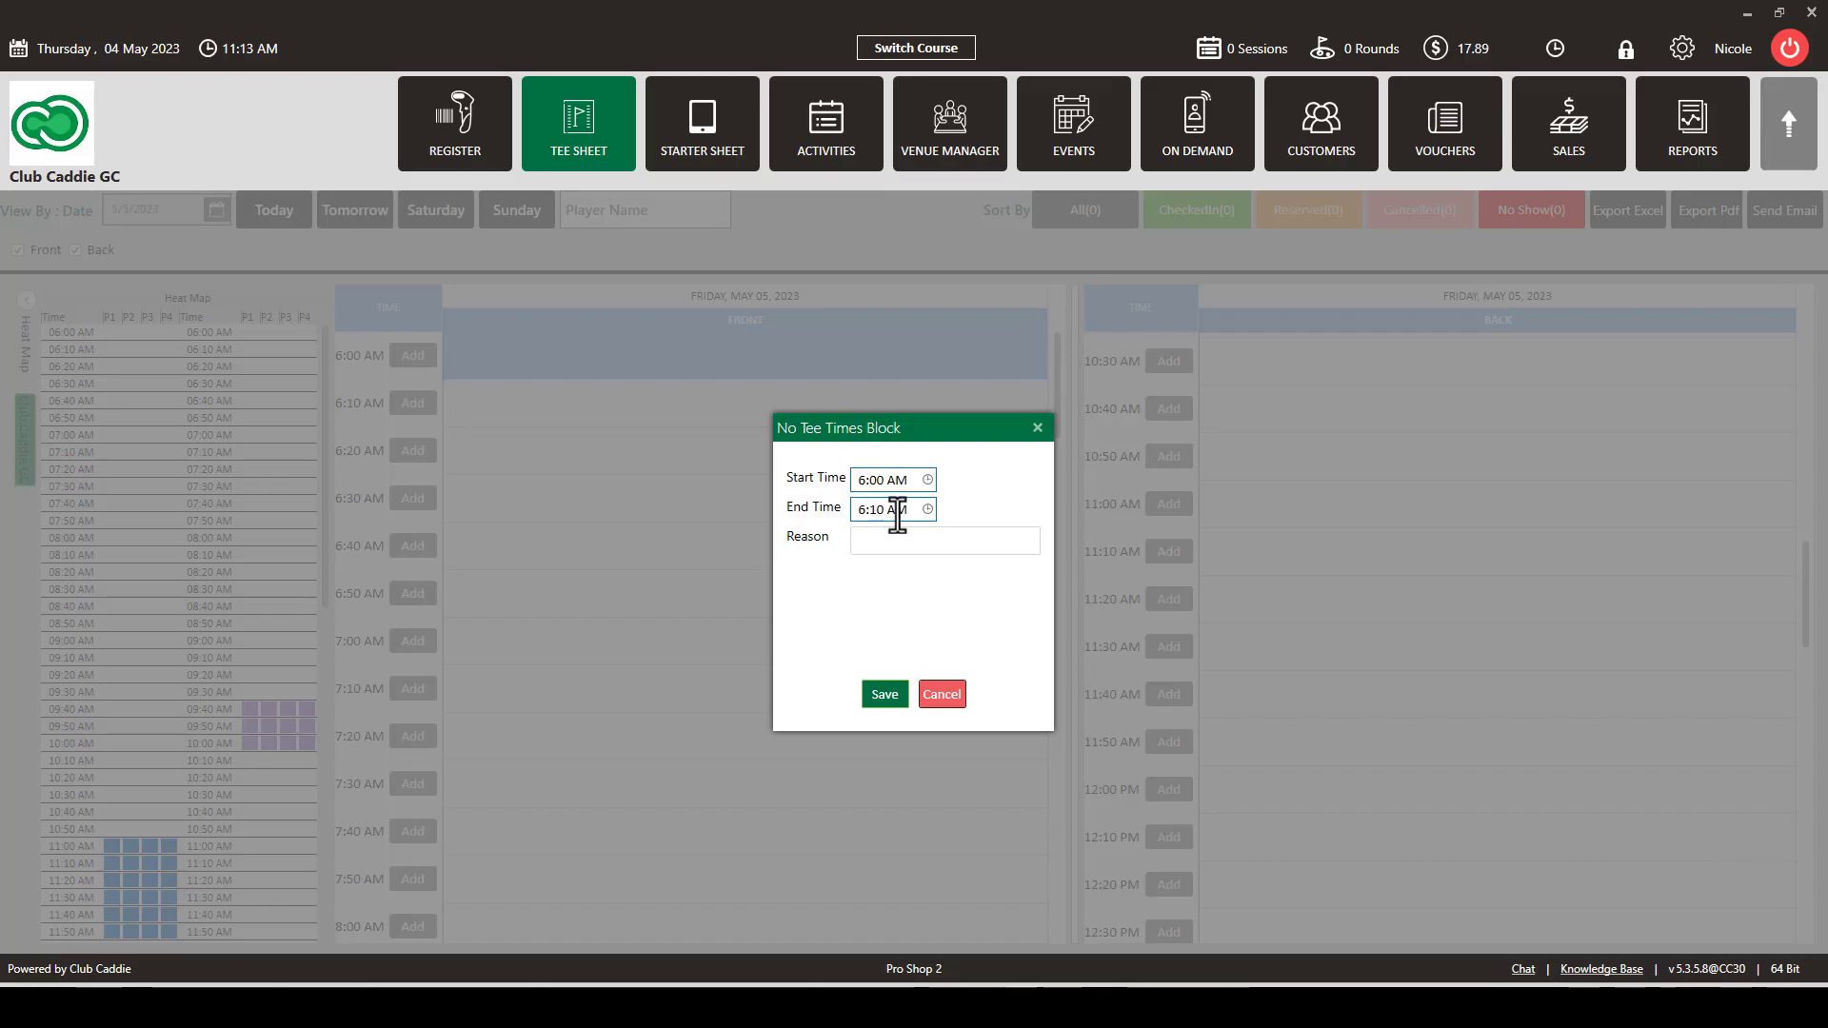
pyautogui.click(867, 514)
pyautogui.press('BackSpace')
pyautogui.write('8')
pyautogui.click(910, 543)
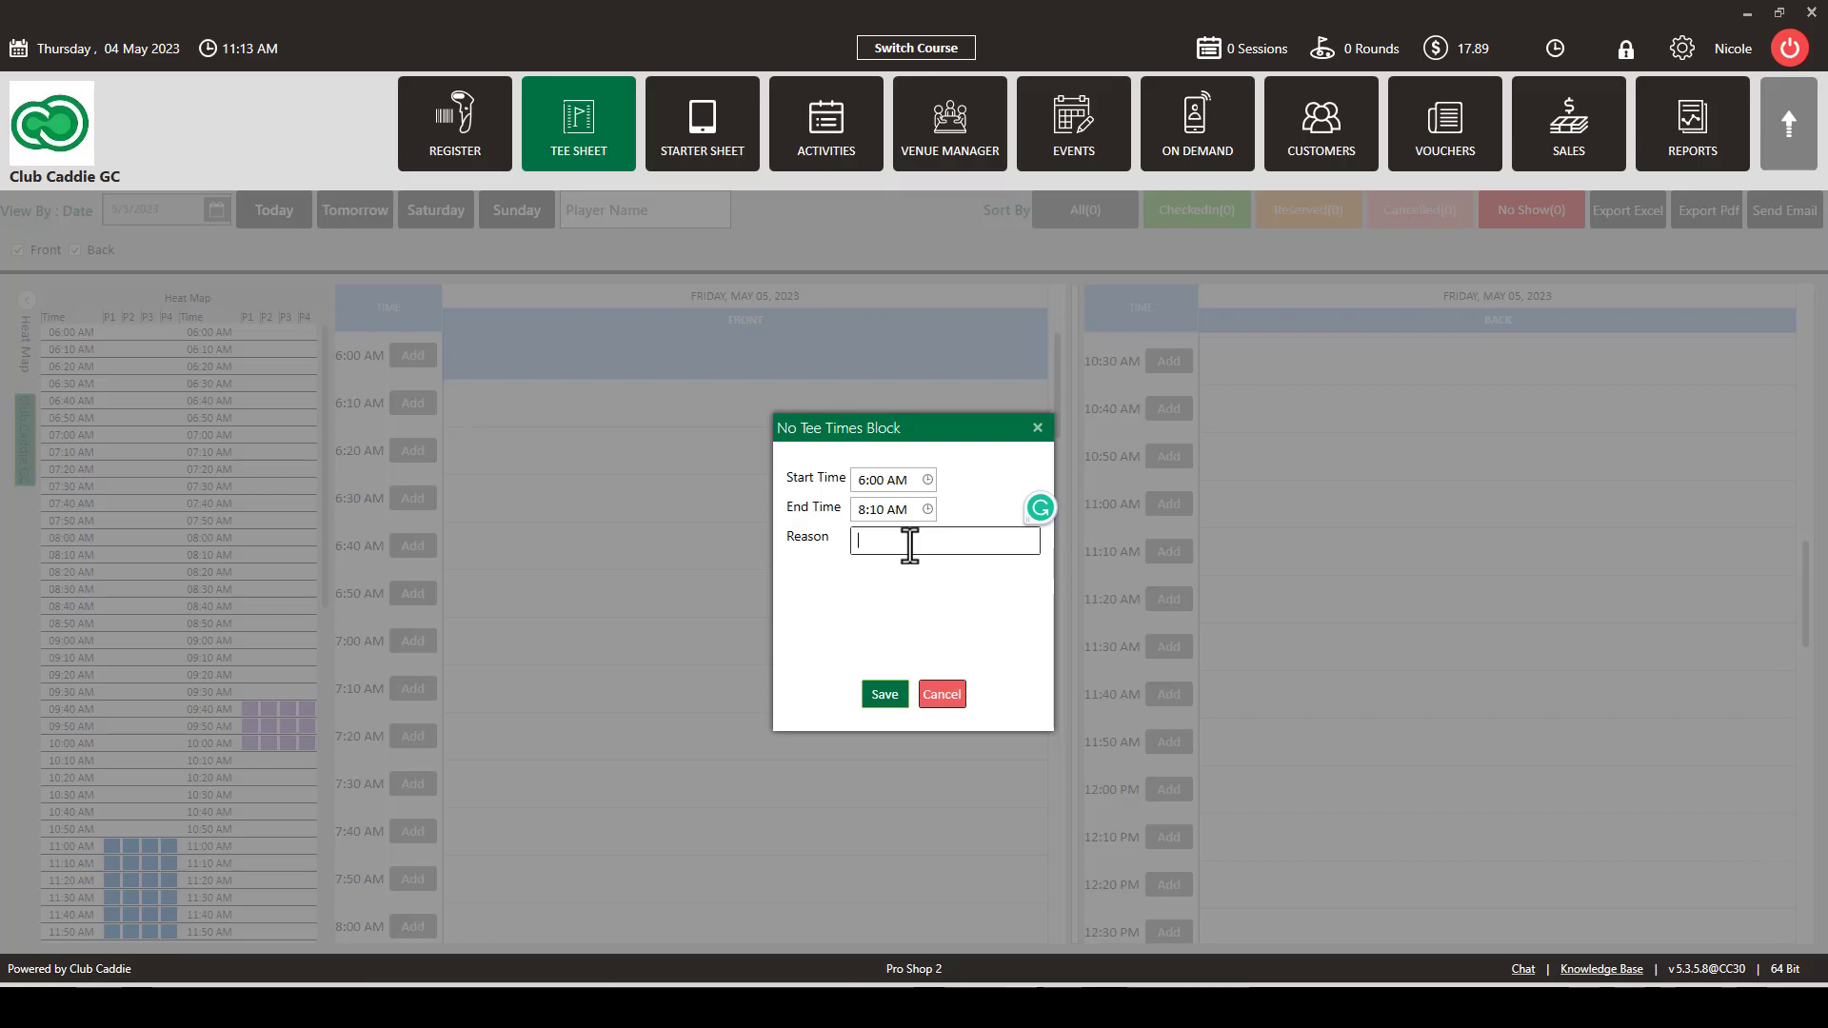
pyautogui.write('Frost Delay')
pyautogui.click(882, 694)
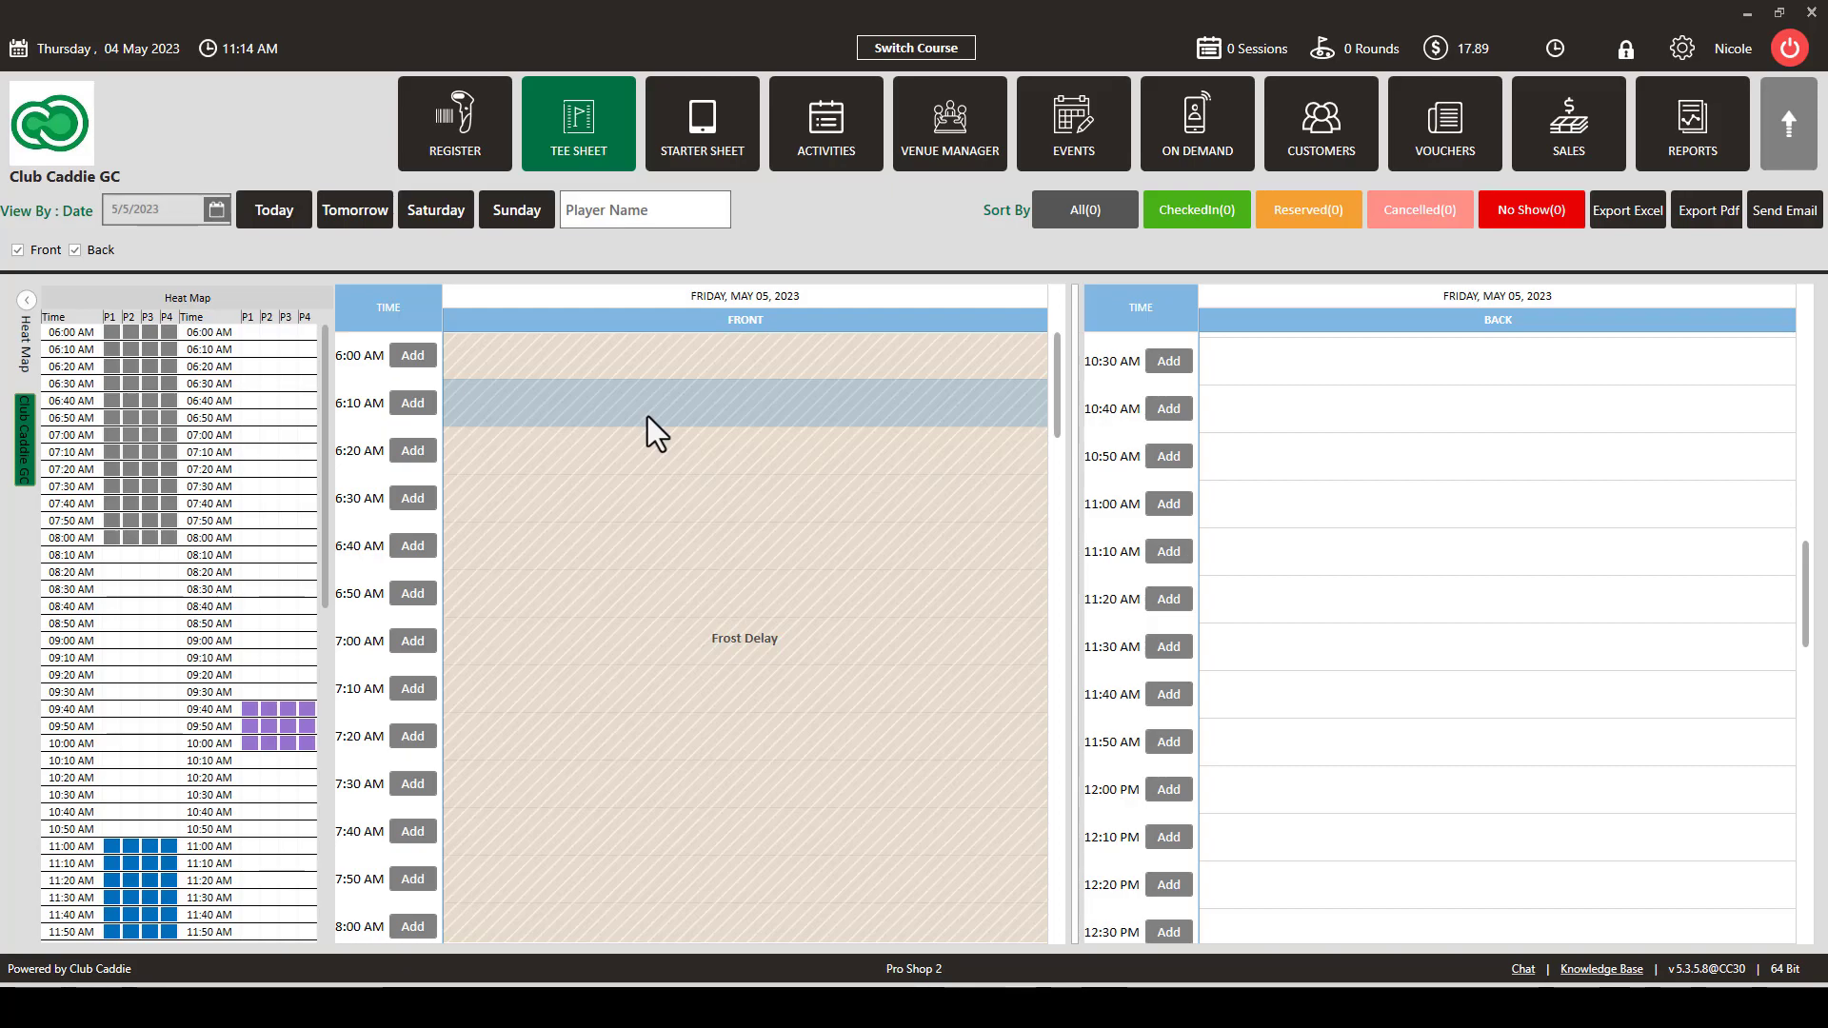
# - Set up a daily repeat for the Frost Delay block, recurring every 3 days
pyautogui.rightClick(648, 415)
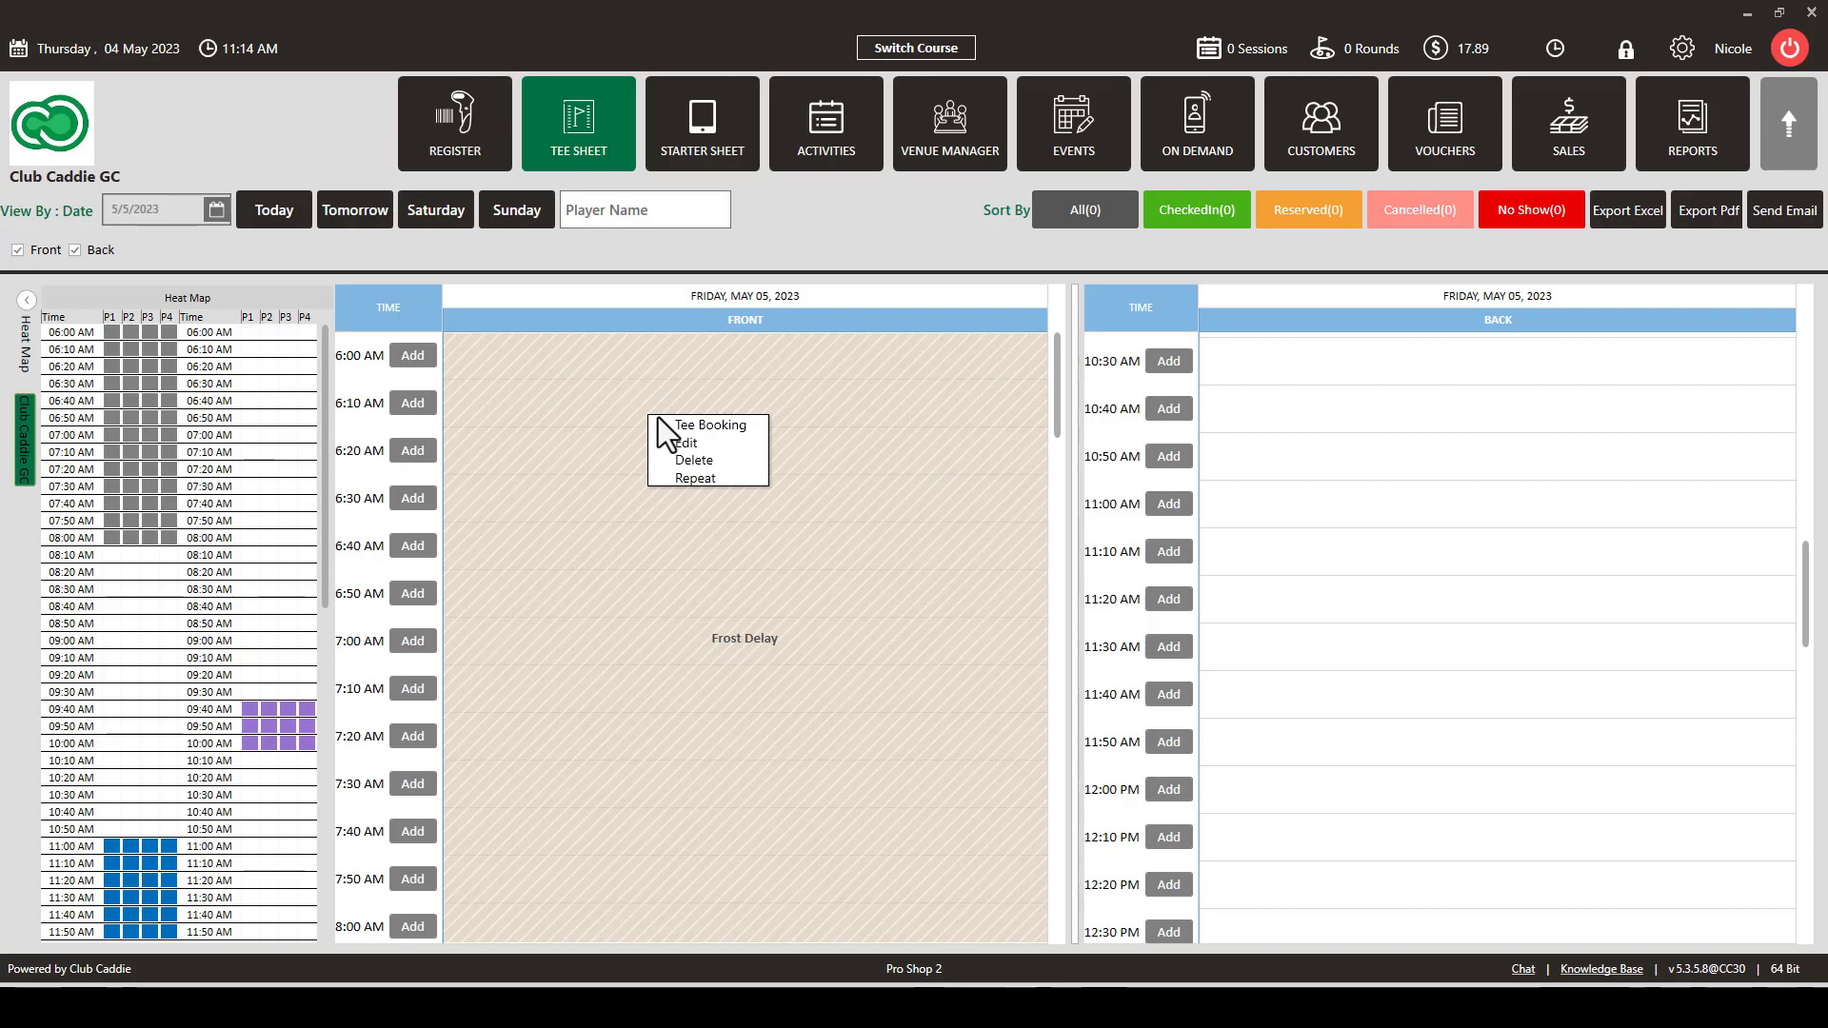
pyautogui.click(695, 478)
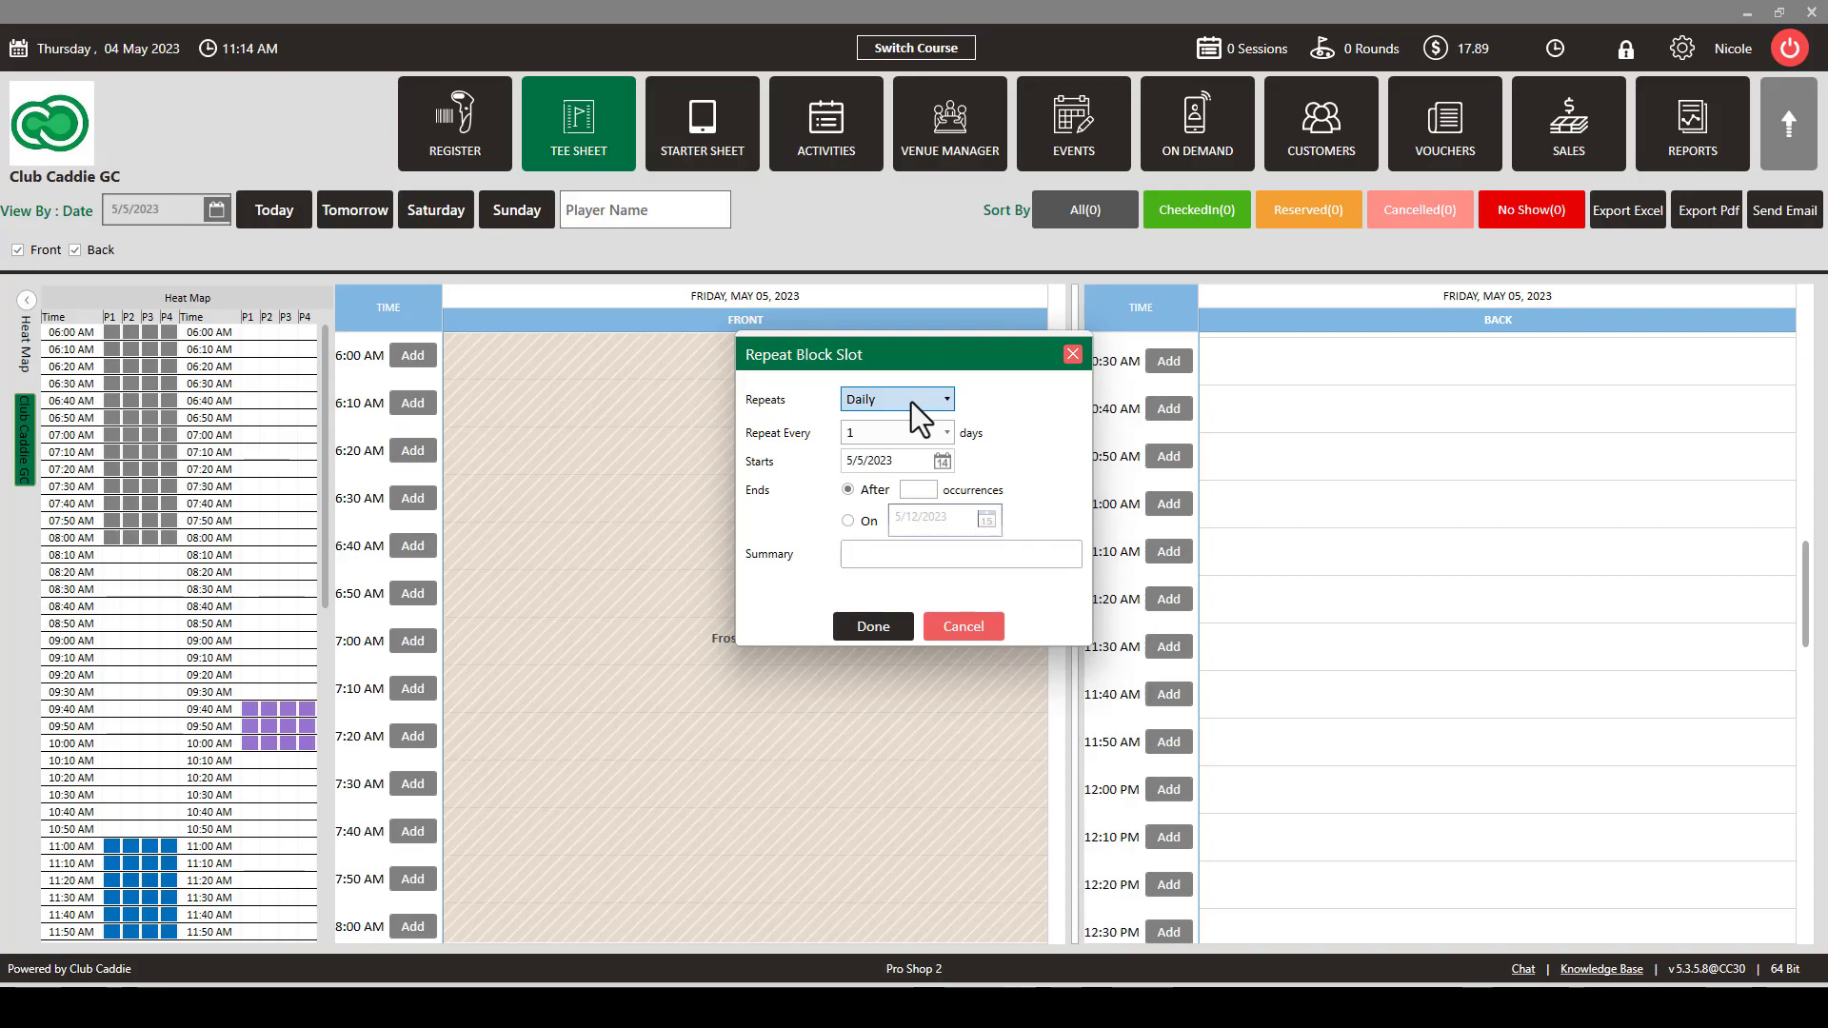
pyautogui.click(894, 442)
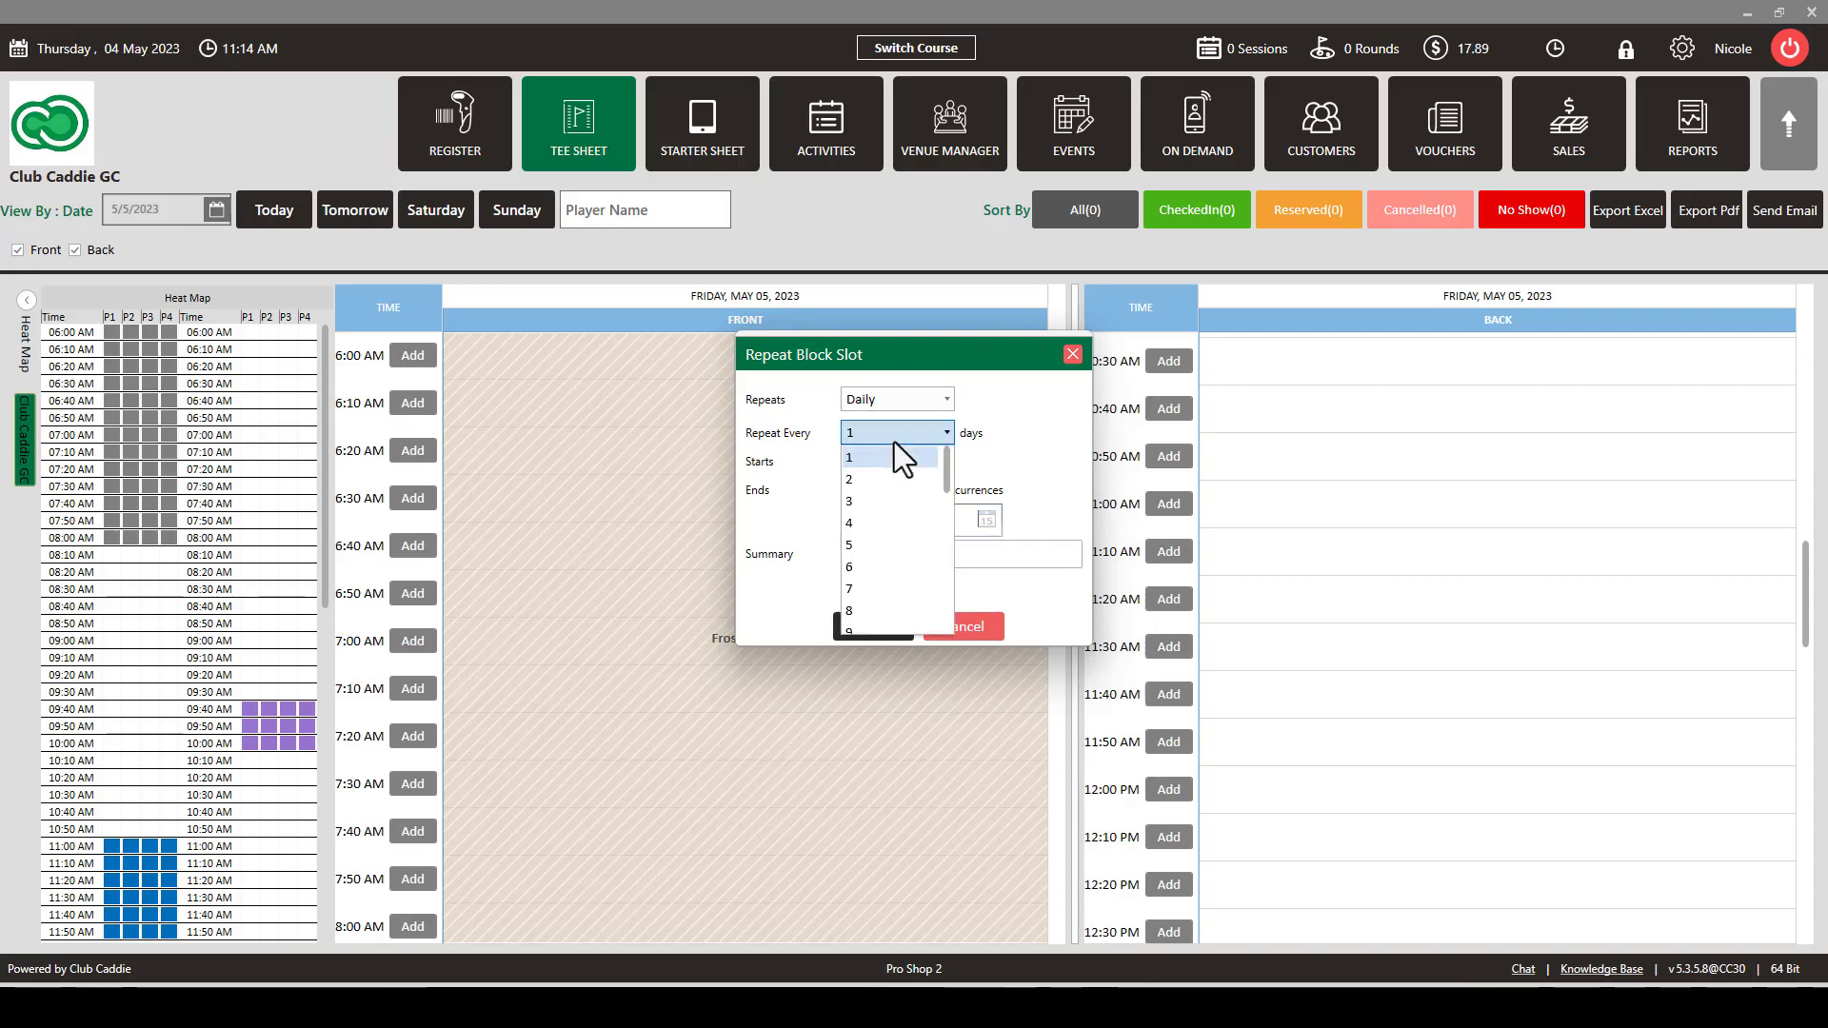
pyautogui.click(887, 495)
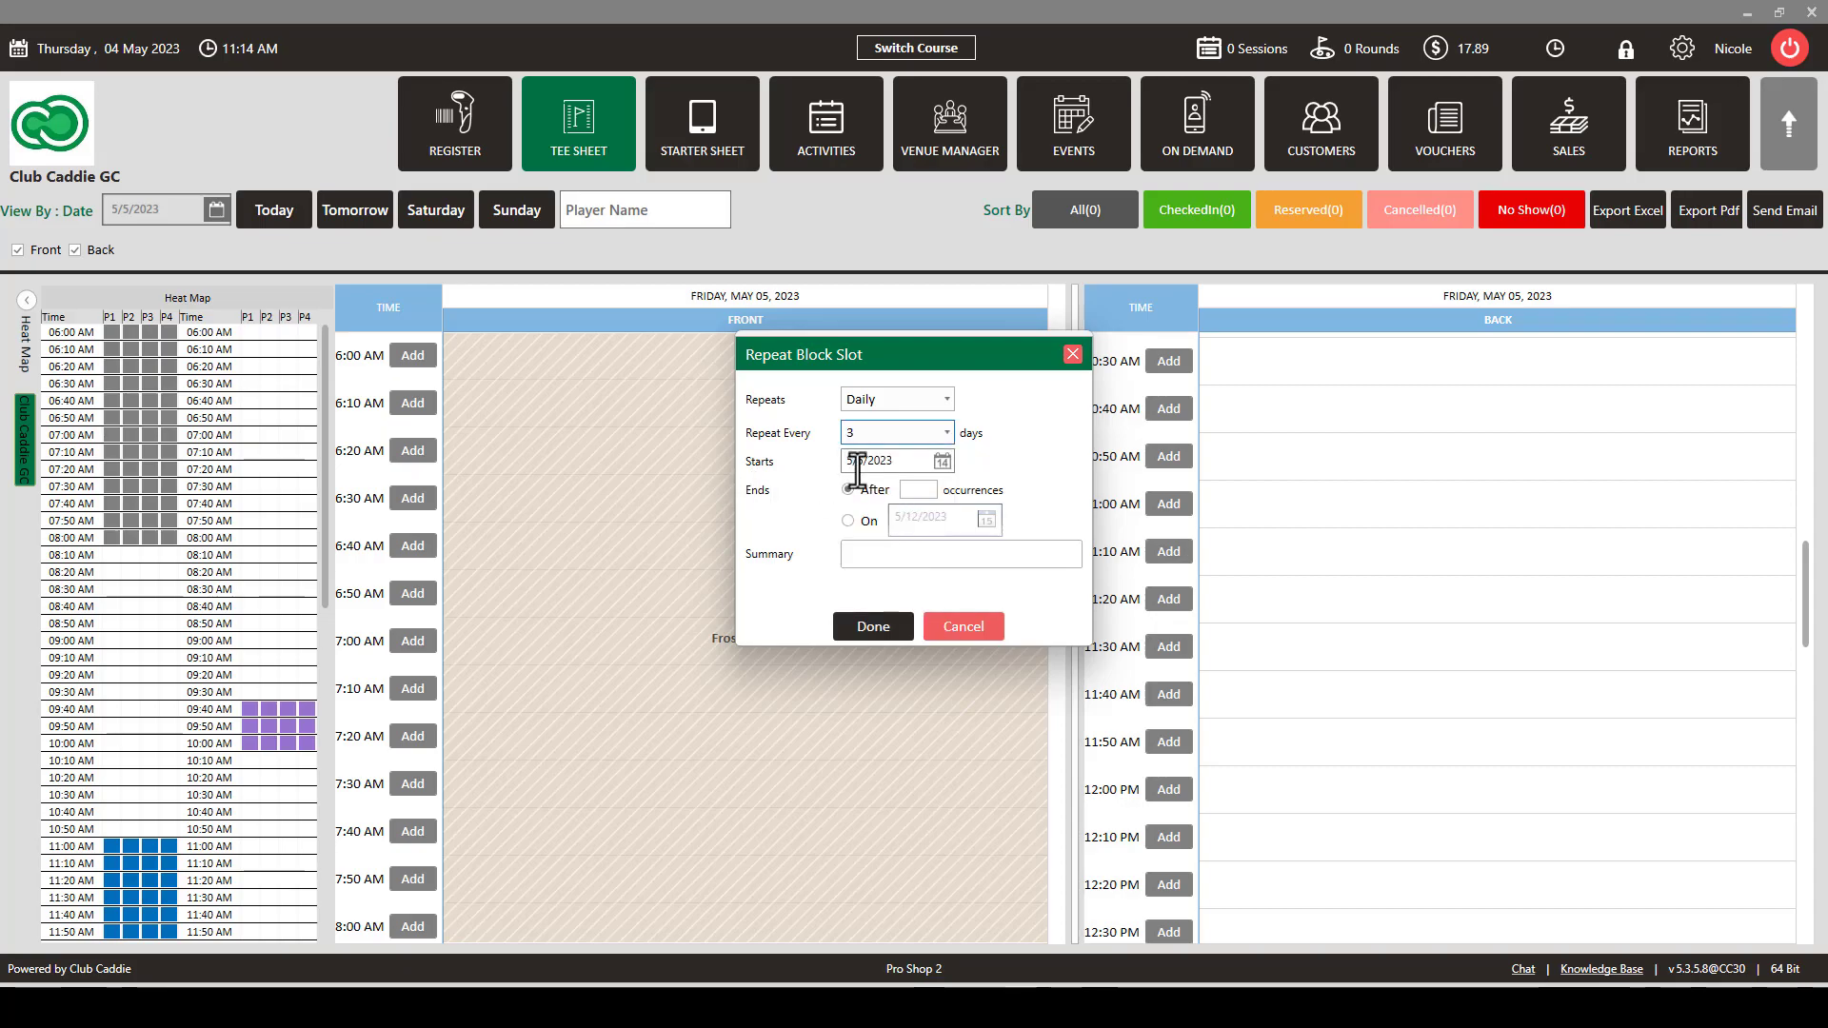
# - End the block's repetition on 5/16/2023, enter Frost Delay as the summary, and apply the repeat
pyautogui.click(925, 489)
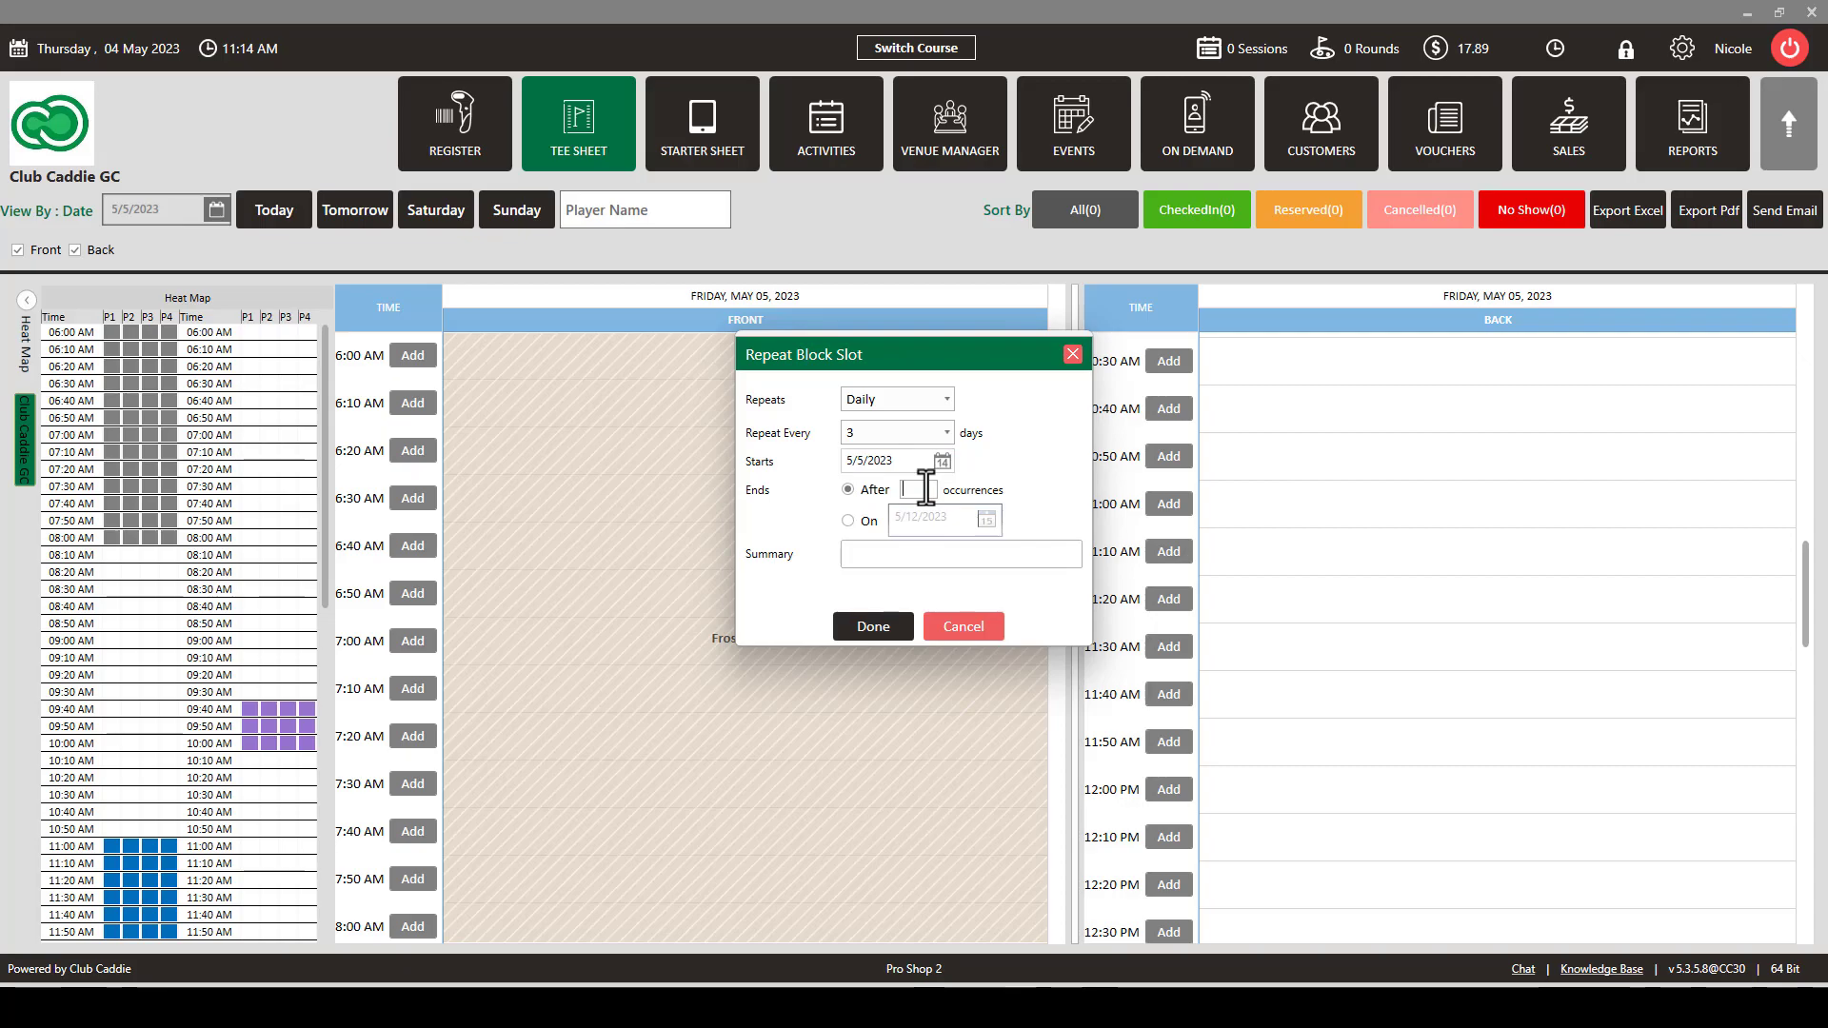
pyautogui.click(849, 521)
pyautogui.click(987, 520)
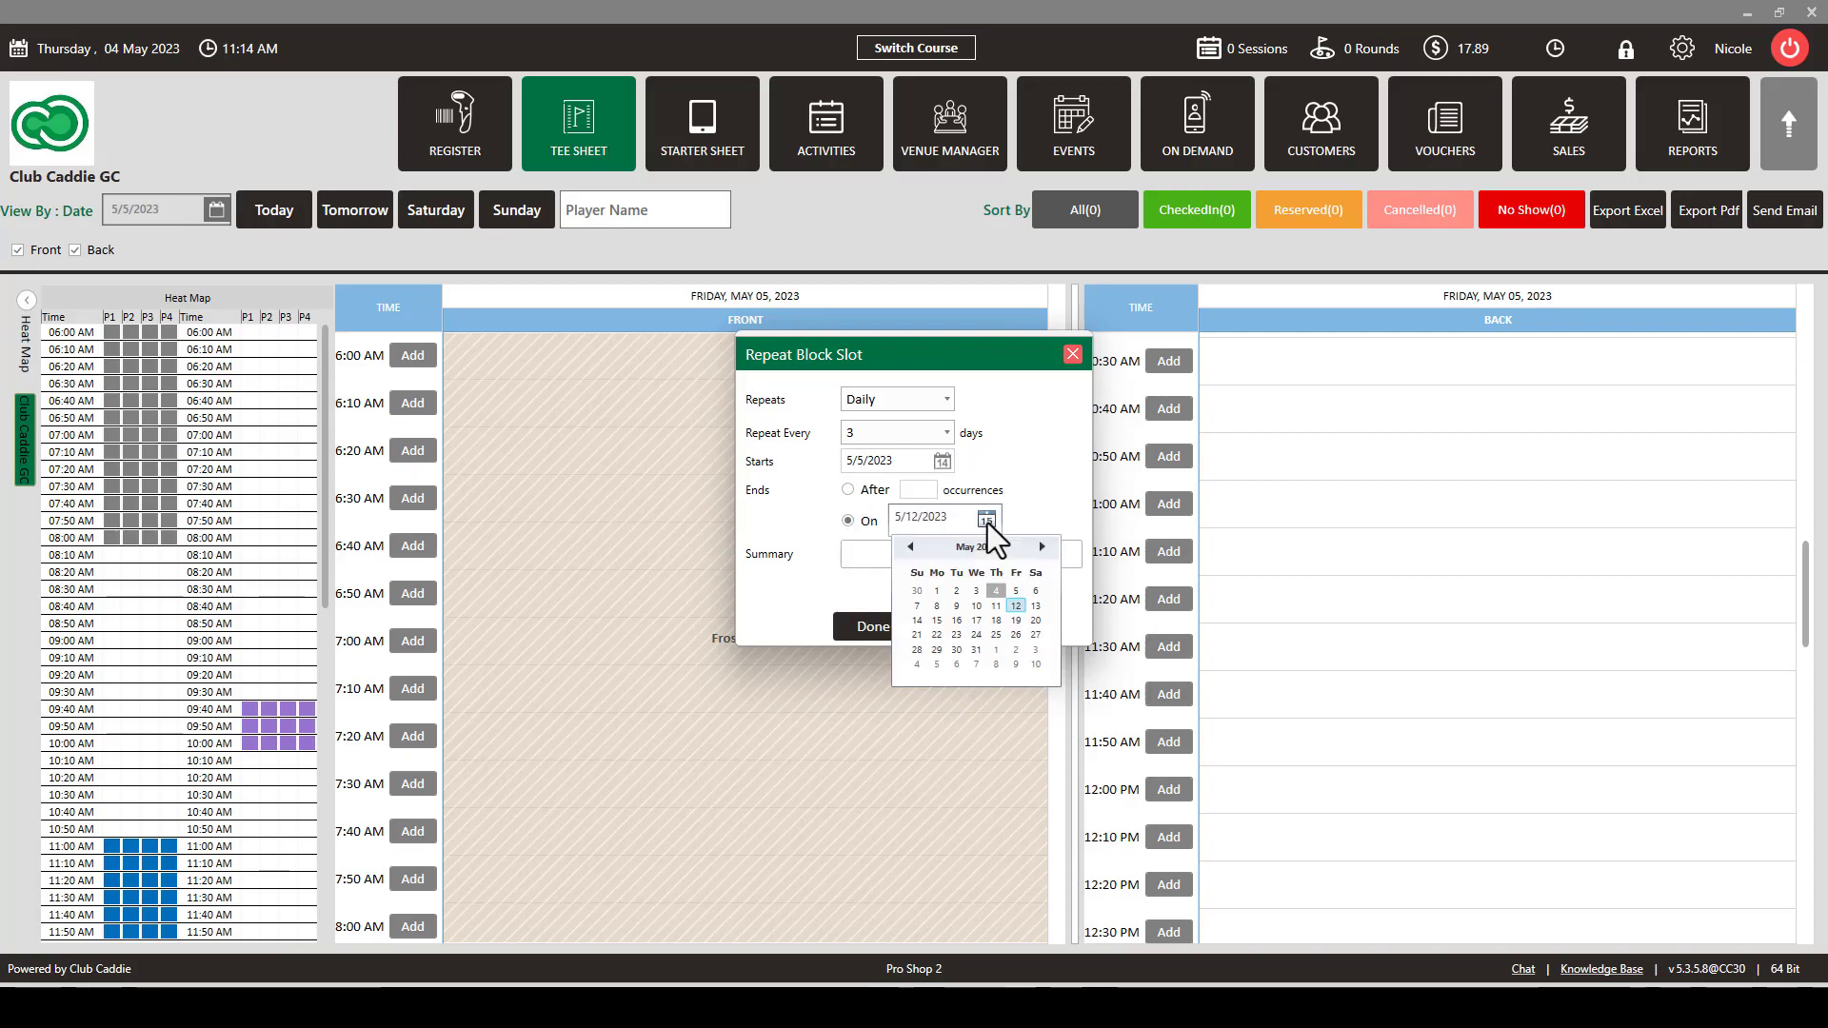
pyautogui.click(950, 621)
pyautogui.click(890, 557)
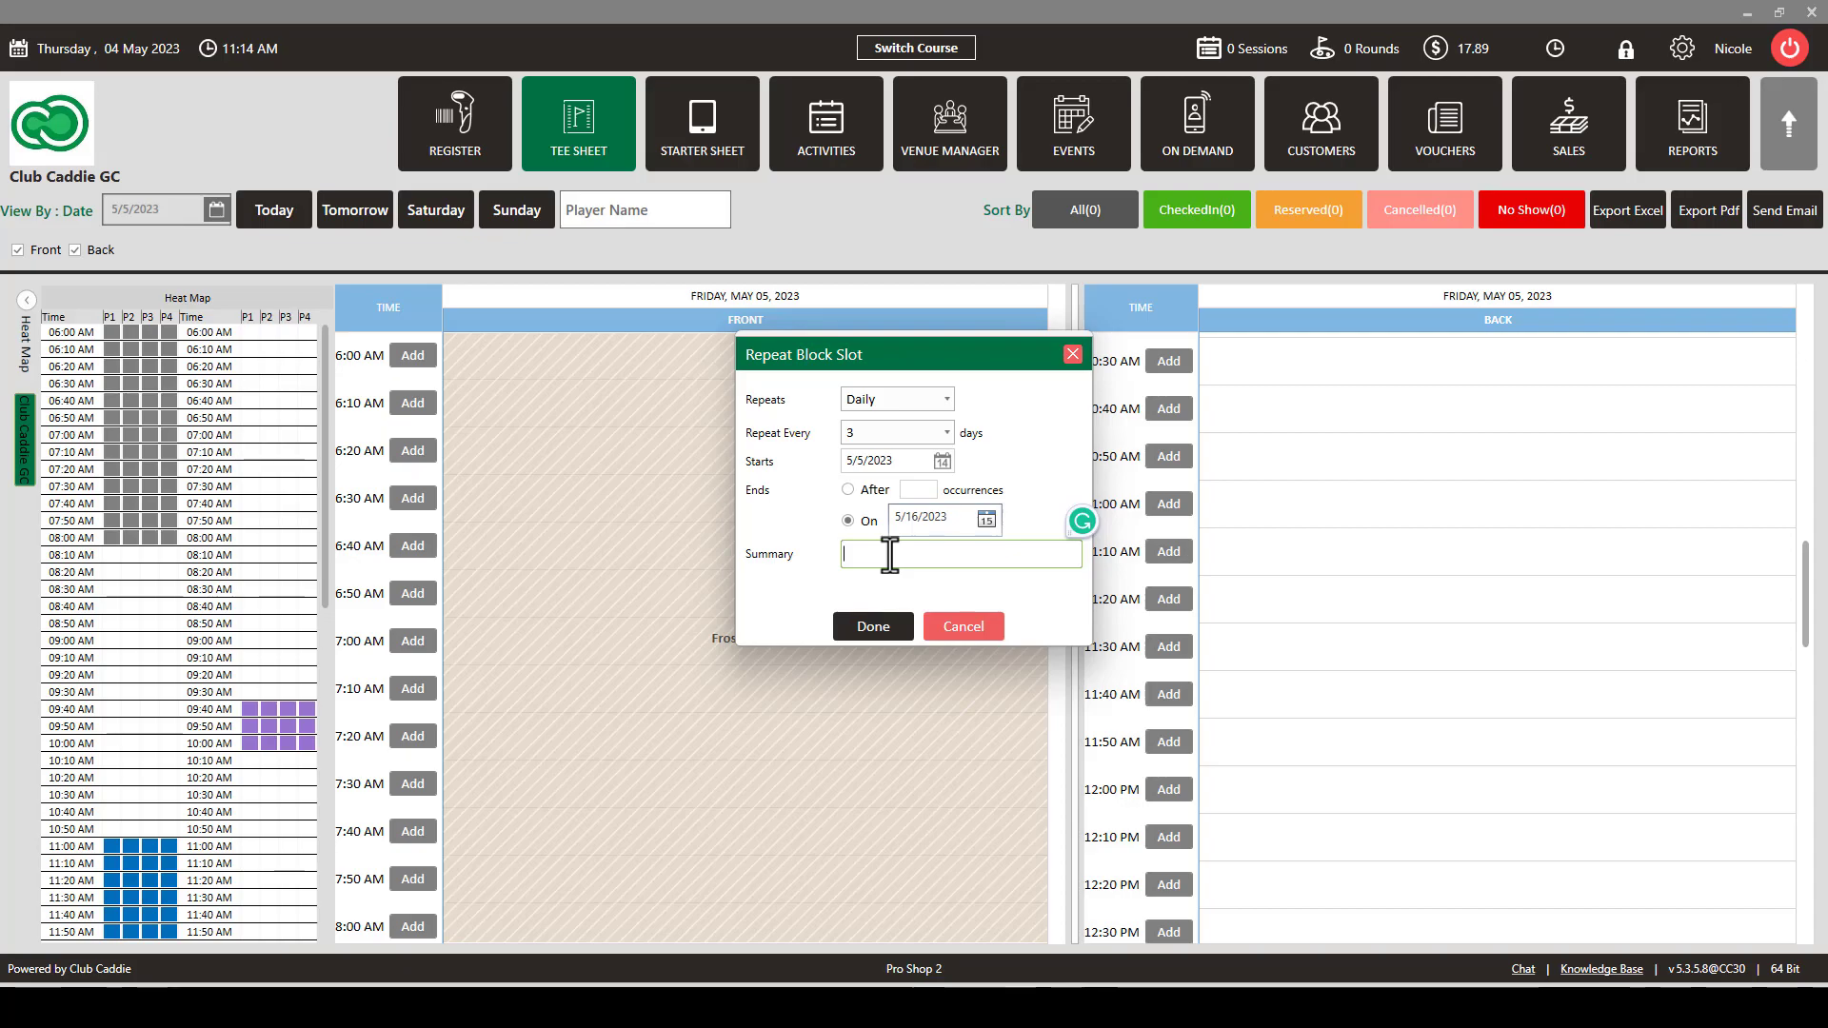
pyautogui.write('Frost Delay')
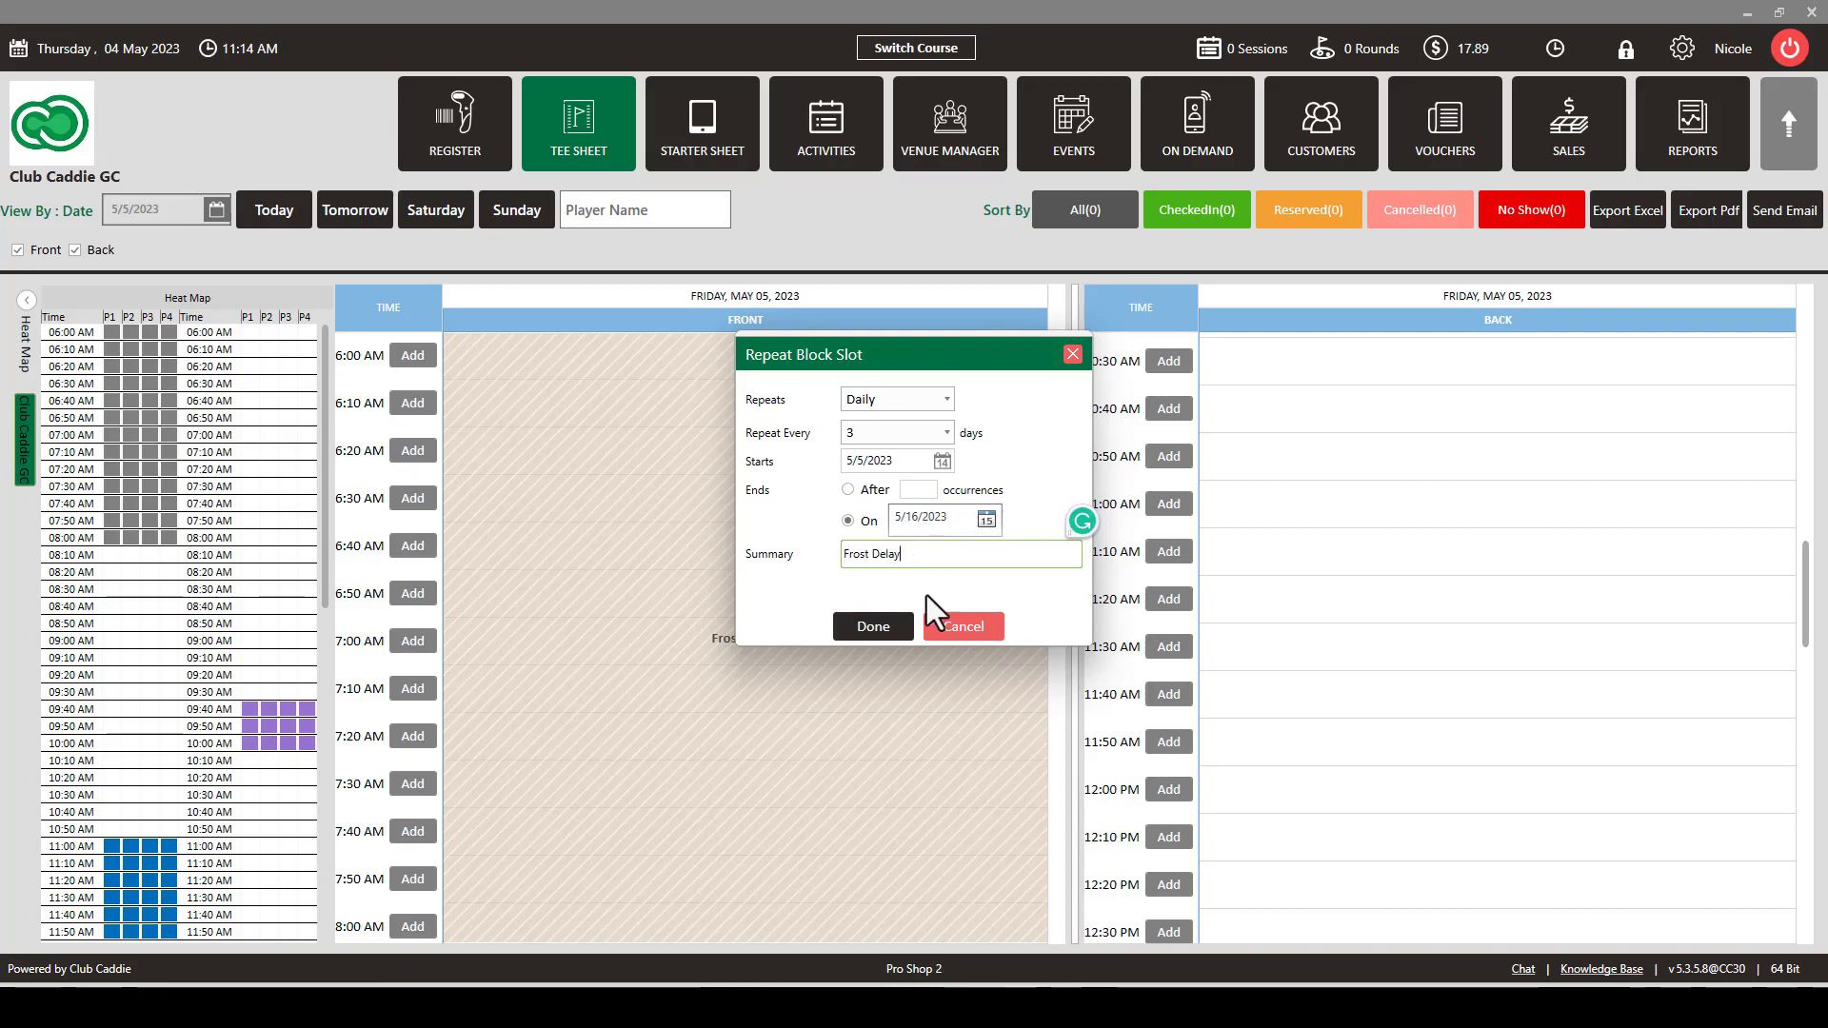
pyautogui.click(889, 634)
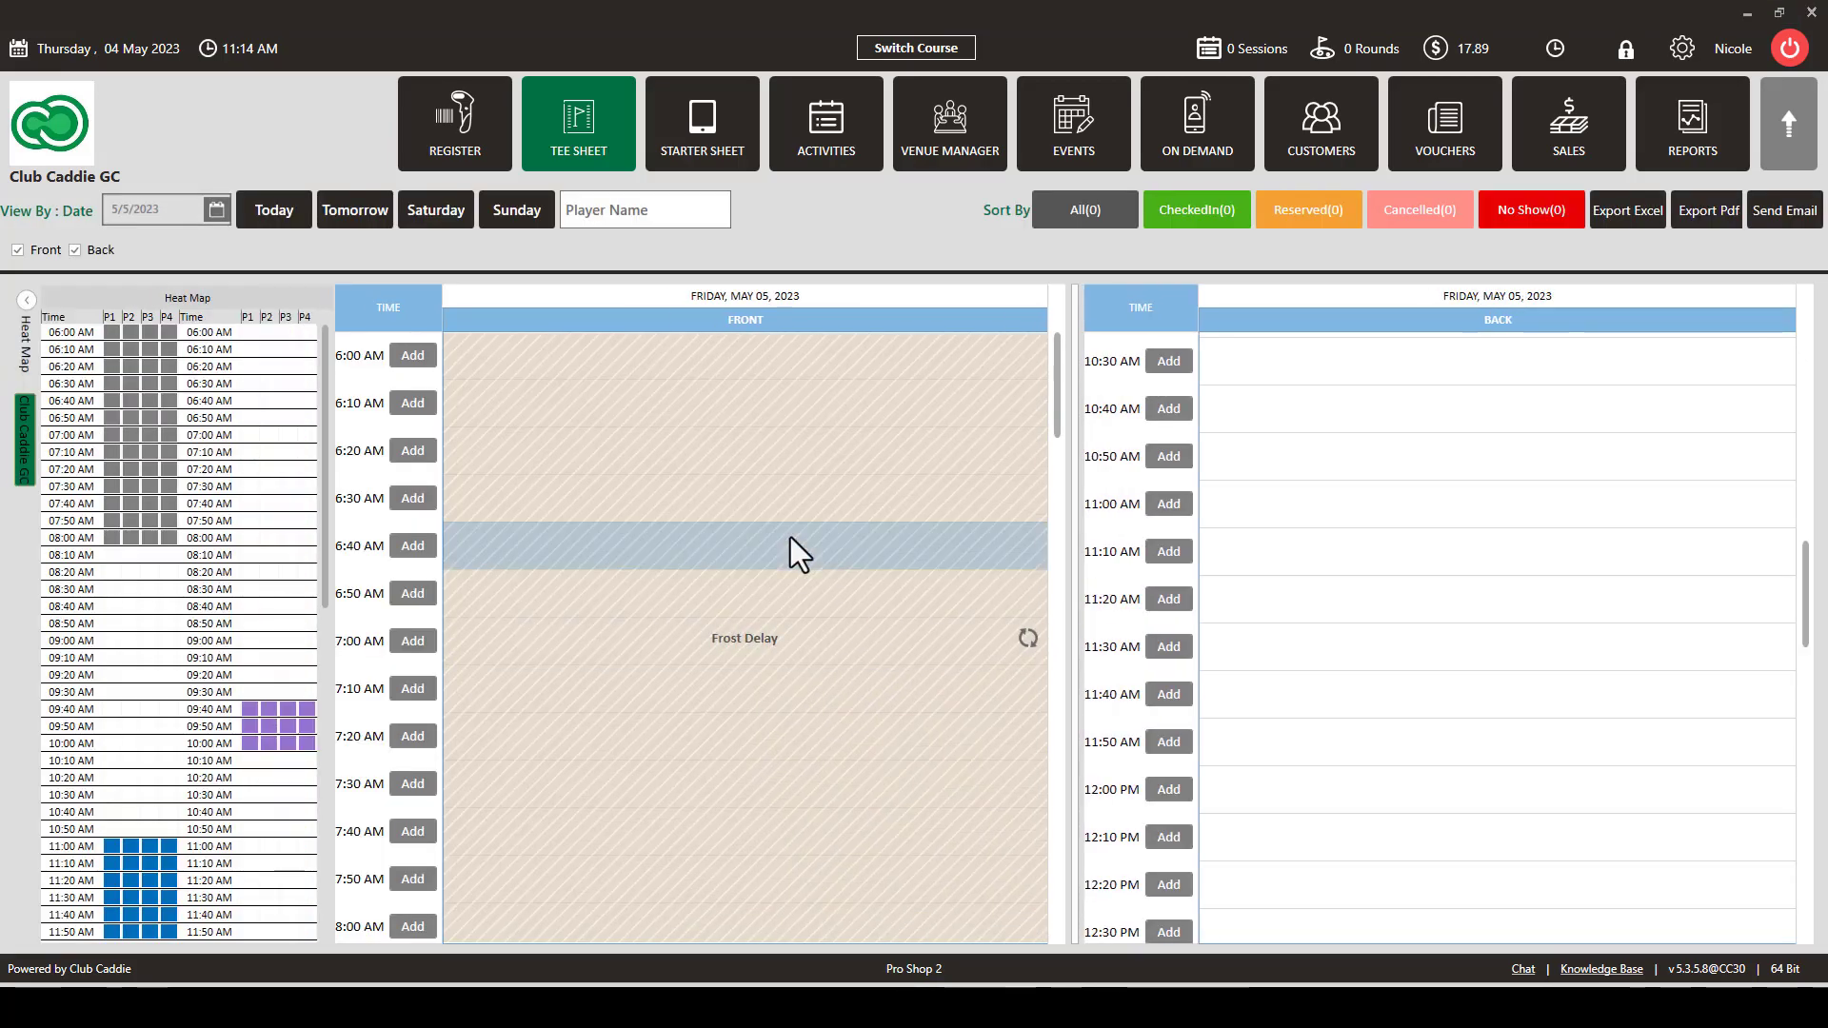
# - Change the Frost Delay block's repetition to weekly, every 3 weeks
pyautogui.rightClick(720, 506)
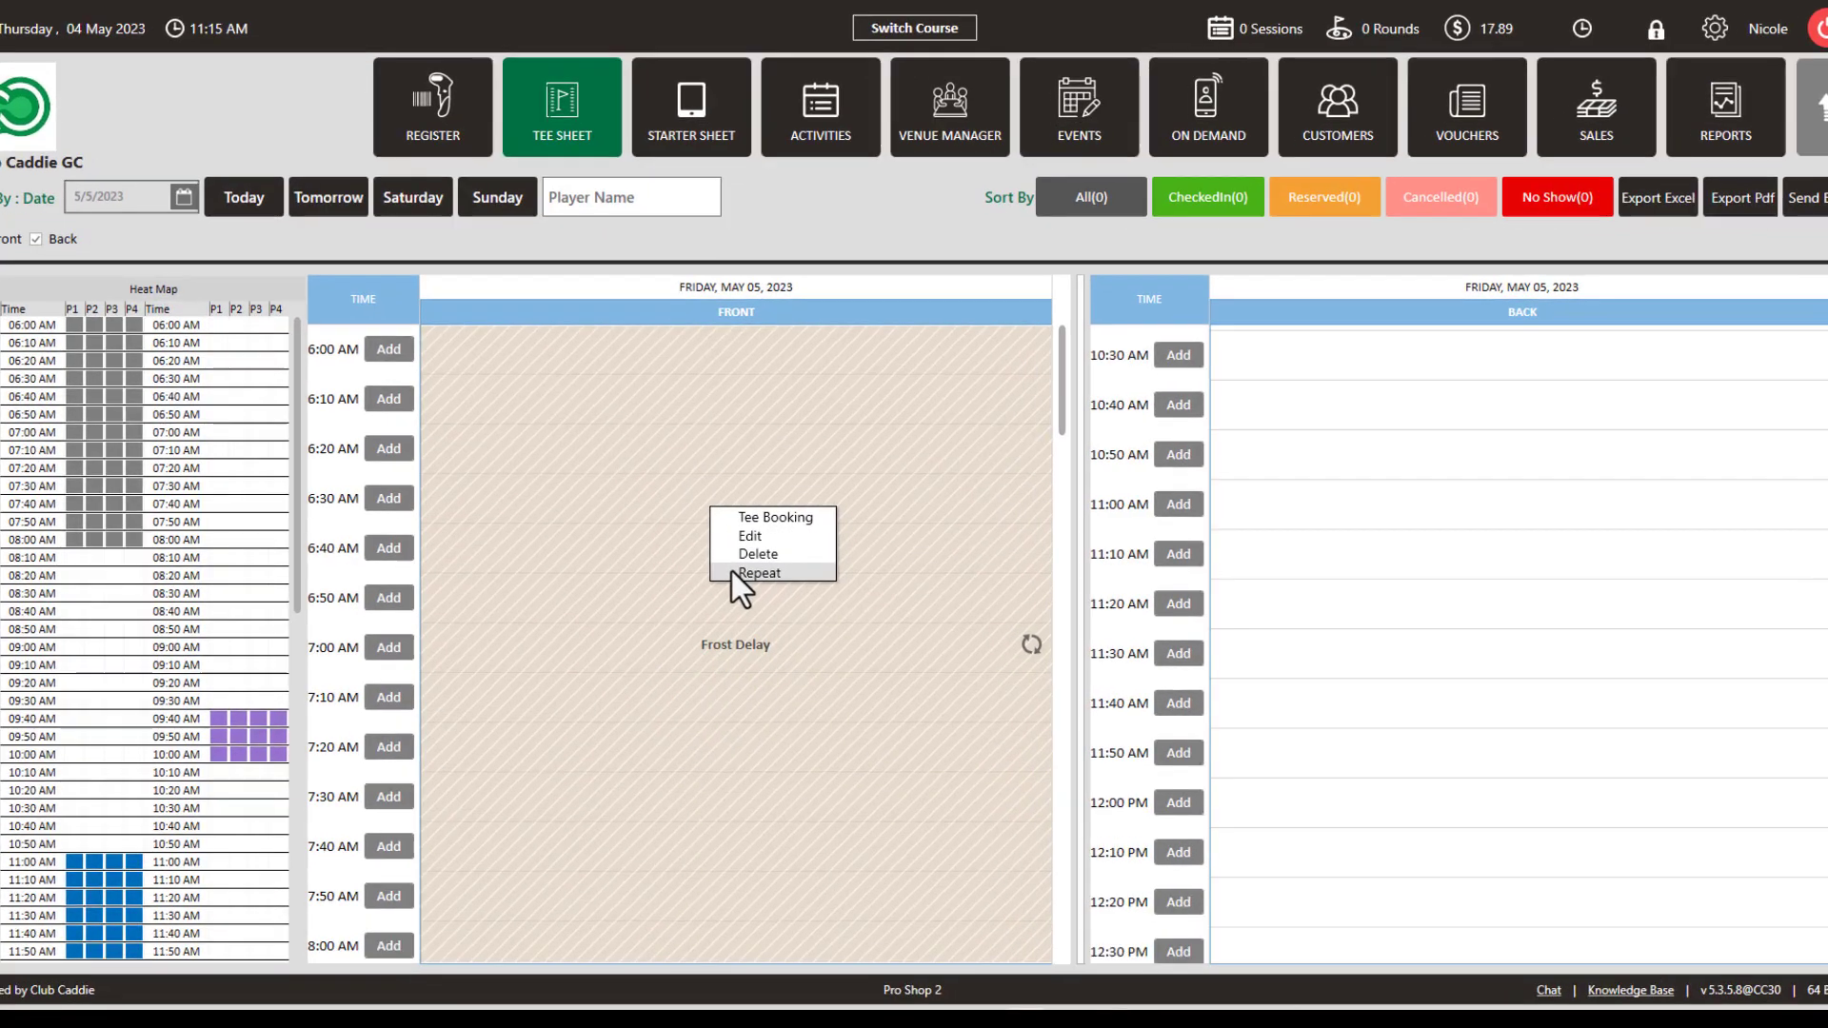
pyautogui.click(738, 575)
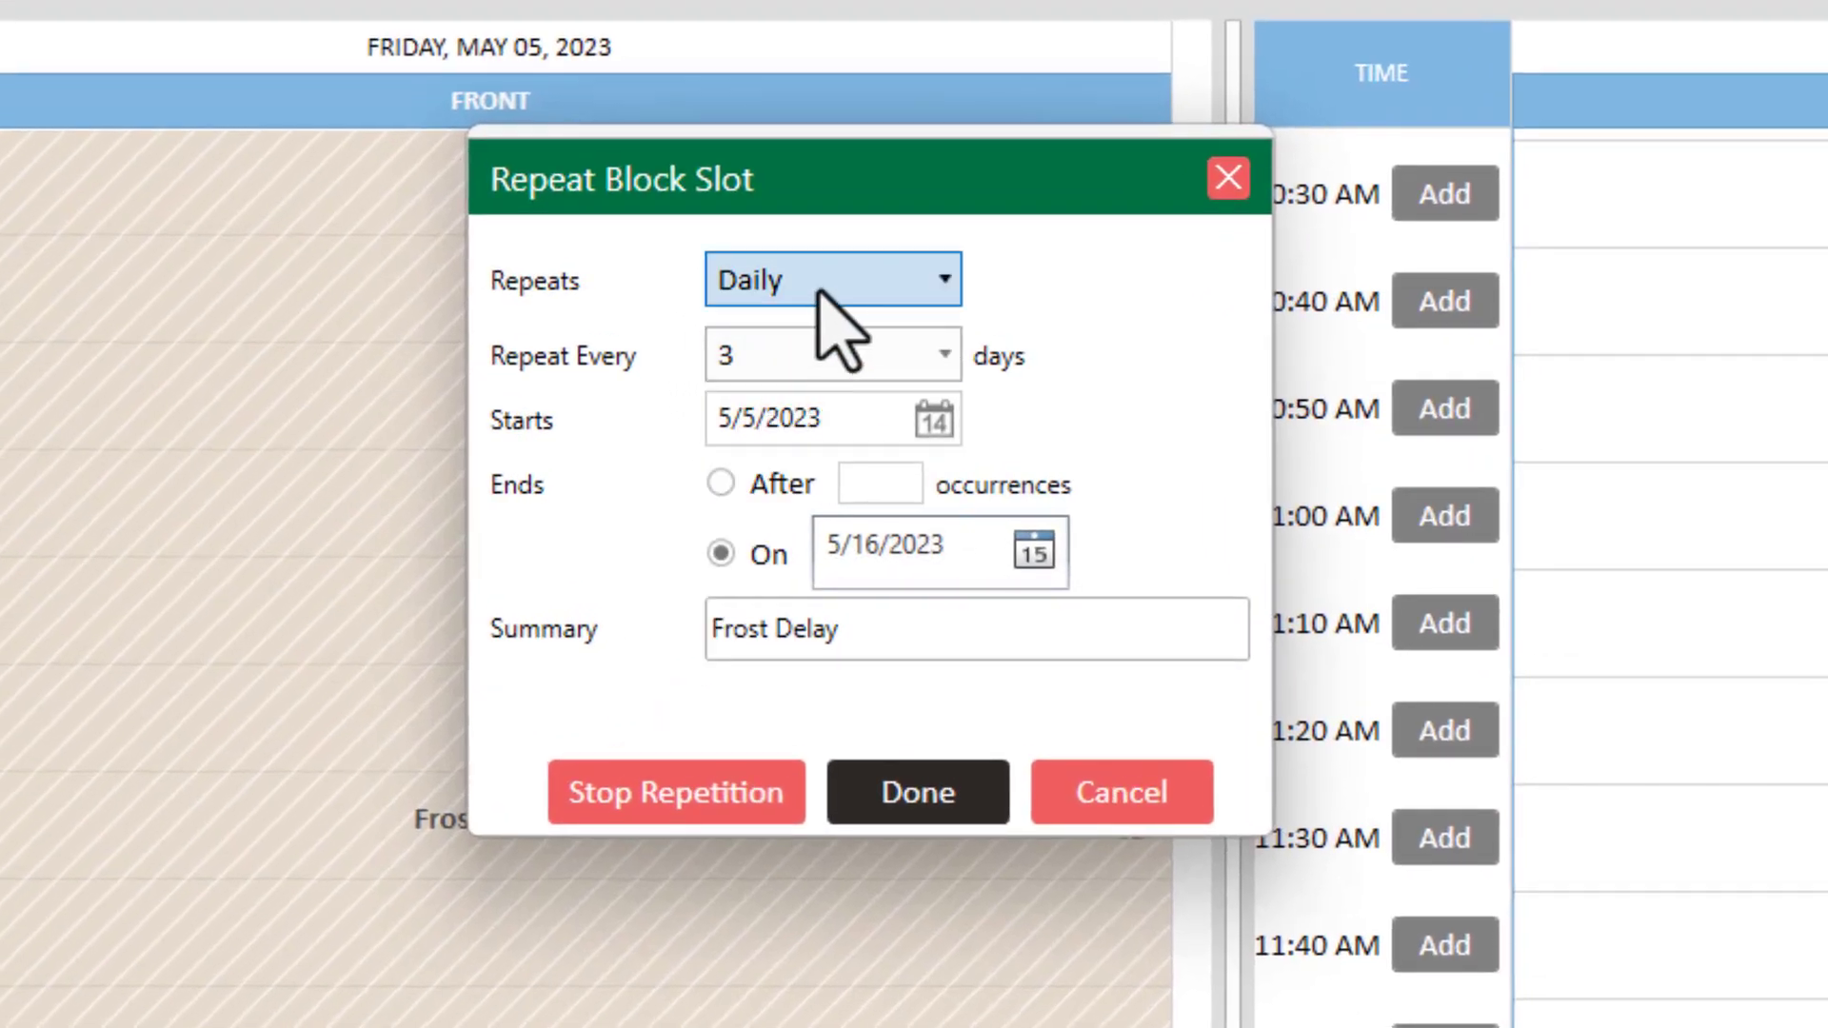
pyautogui.click(836, 321)
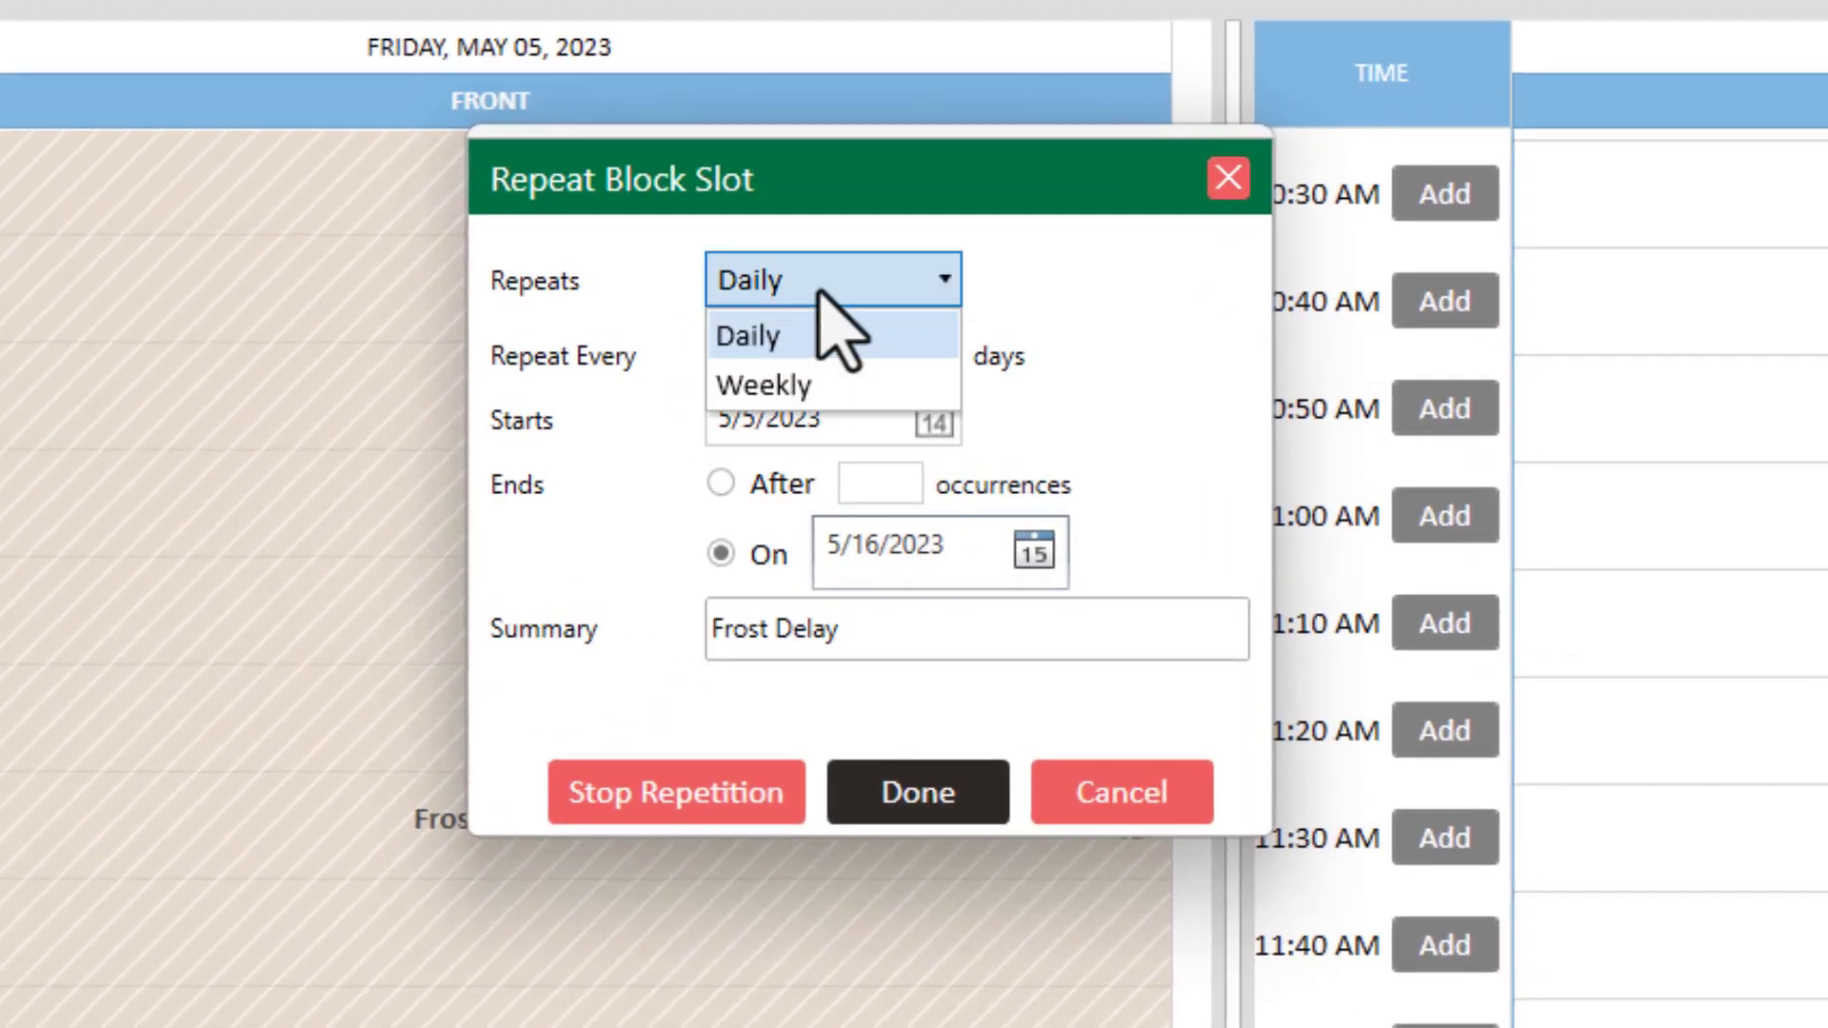
pyautogui.click(817, 393)
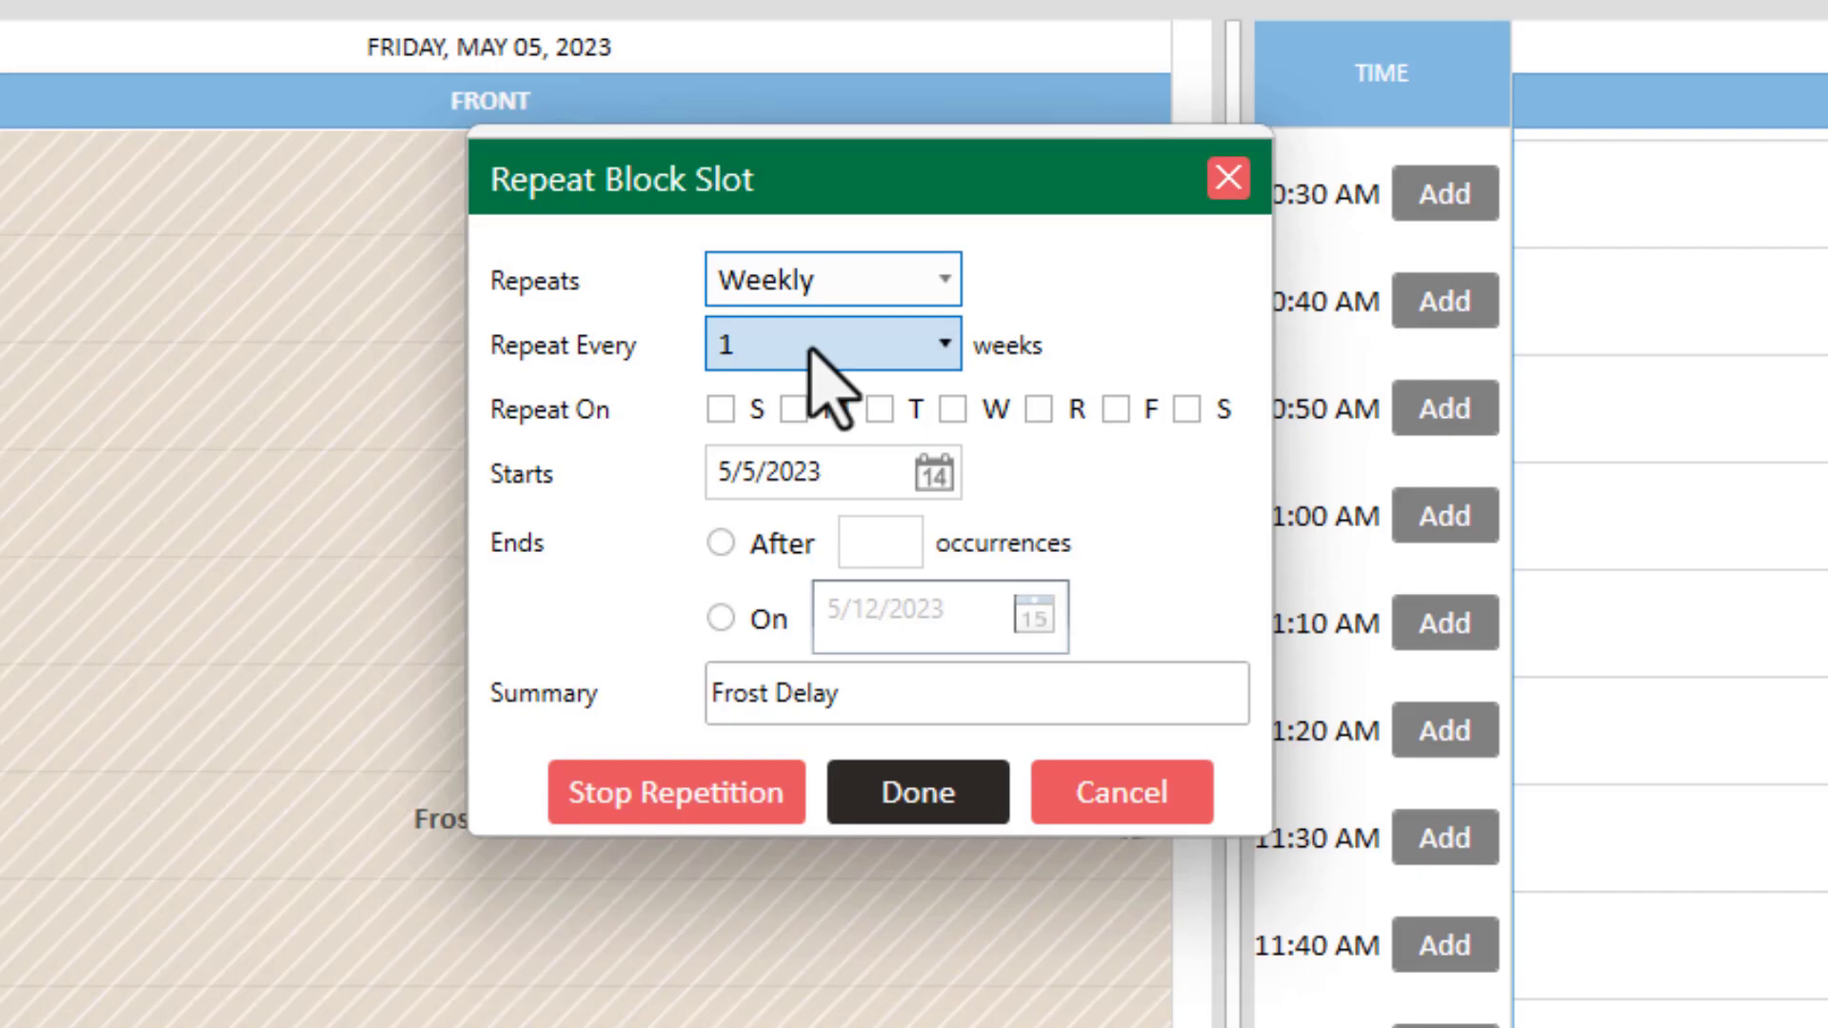
pyautogui.click(812, 349)
pyautogui.click(799, 490)
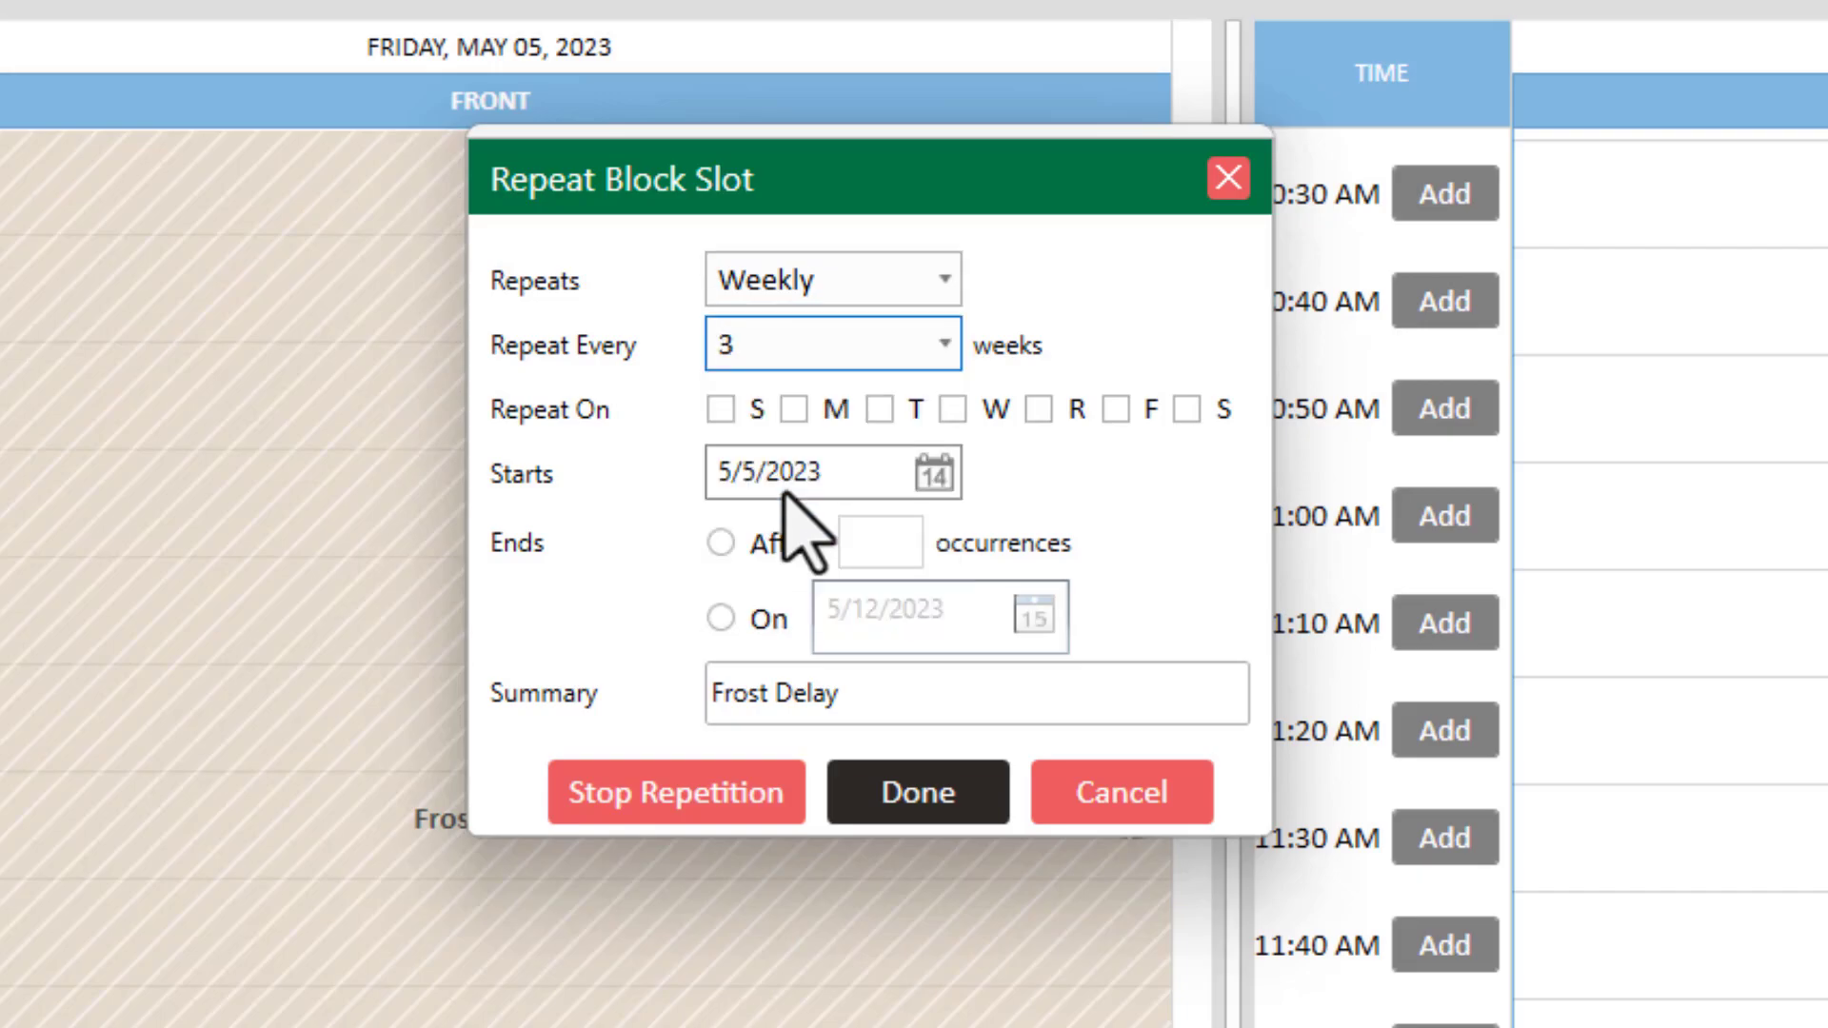
# - Repeat the block on Tuesdays with an end date of 6/14/2023 and apply the repetition
pyautogui.click(879, 410)
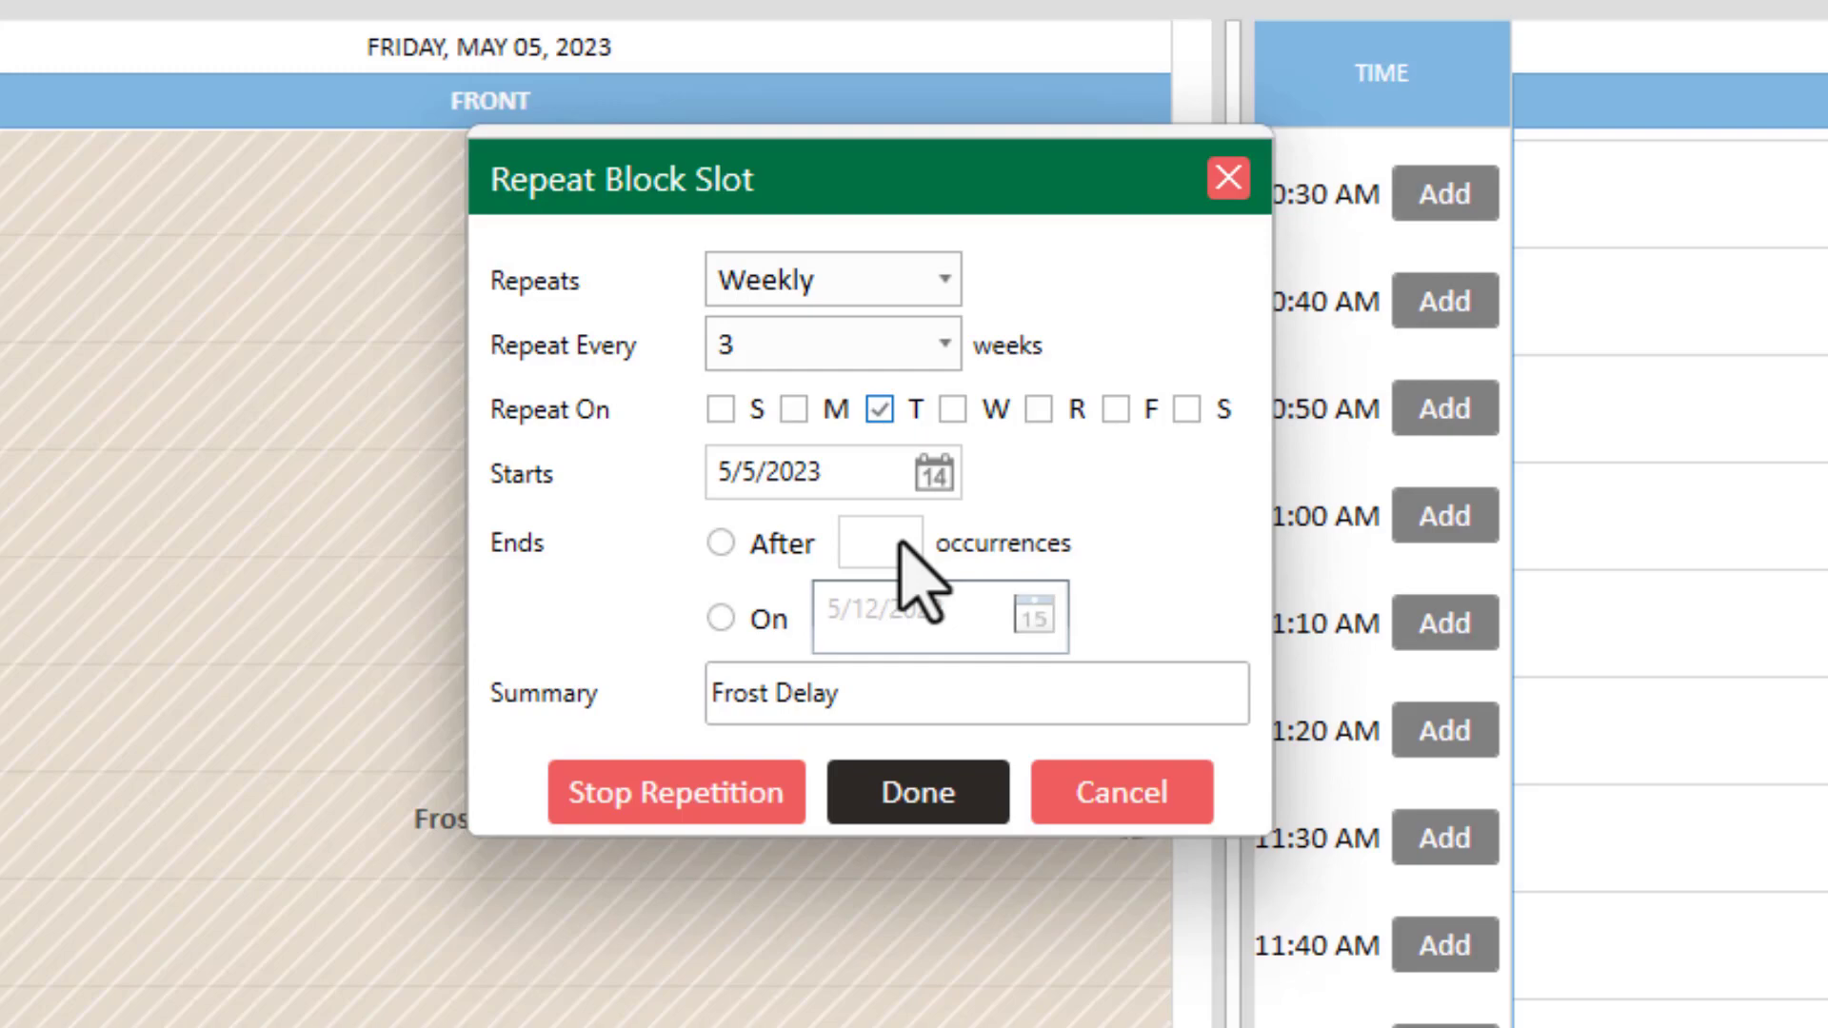
pyautogui.click(722, 618)
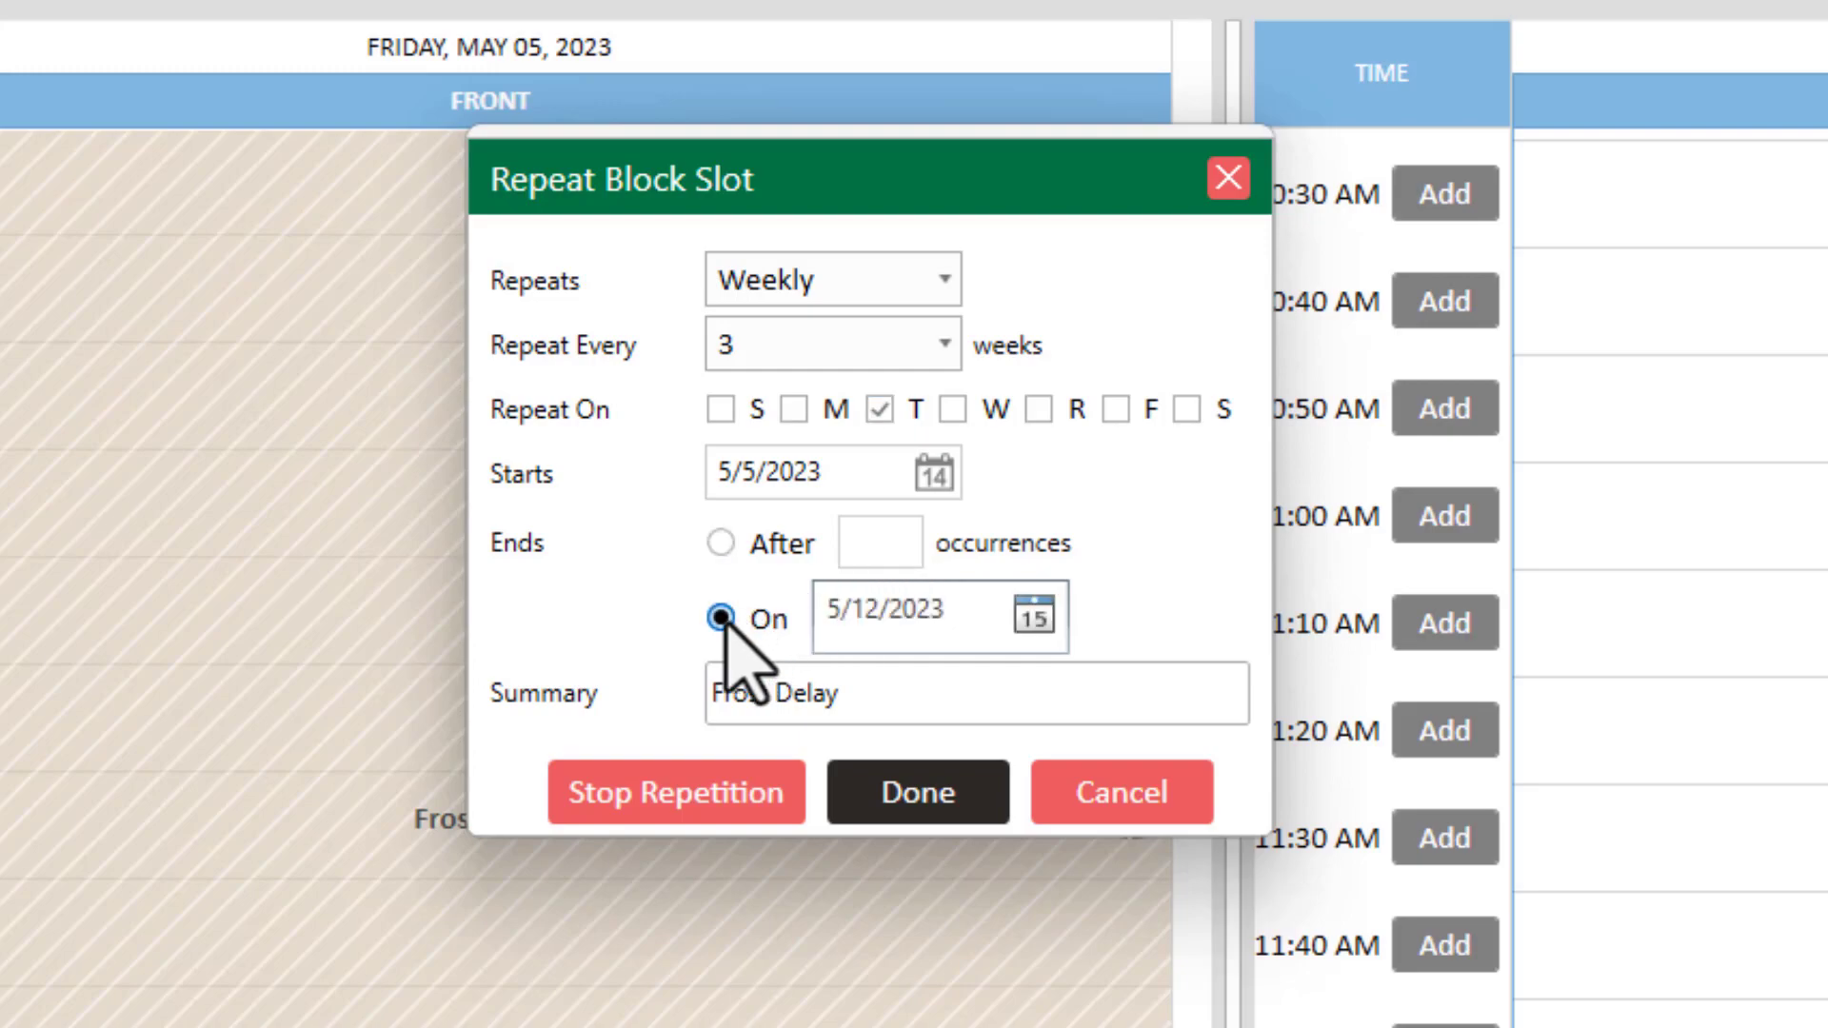
pyautogui.click(1036, 617)
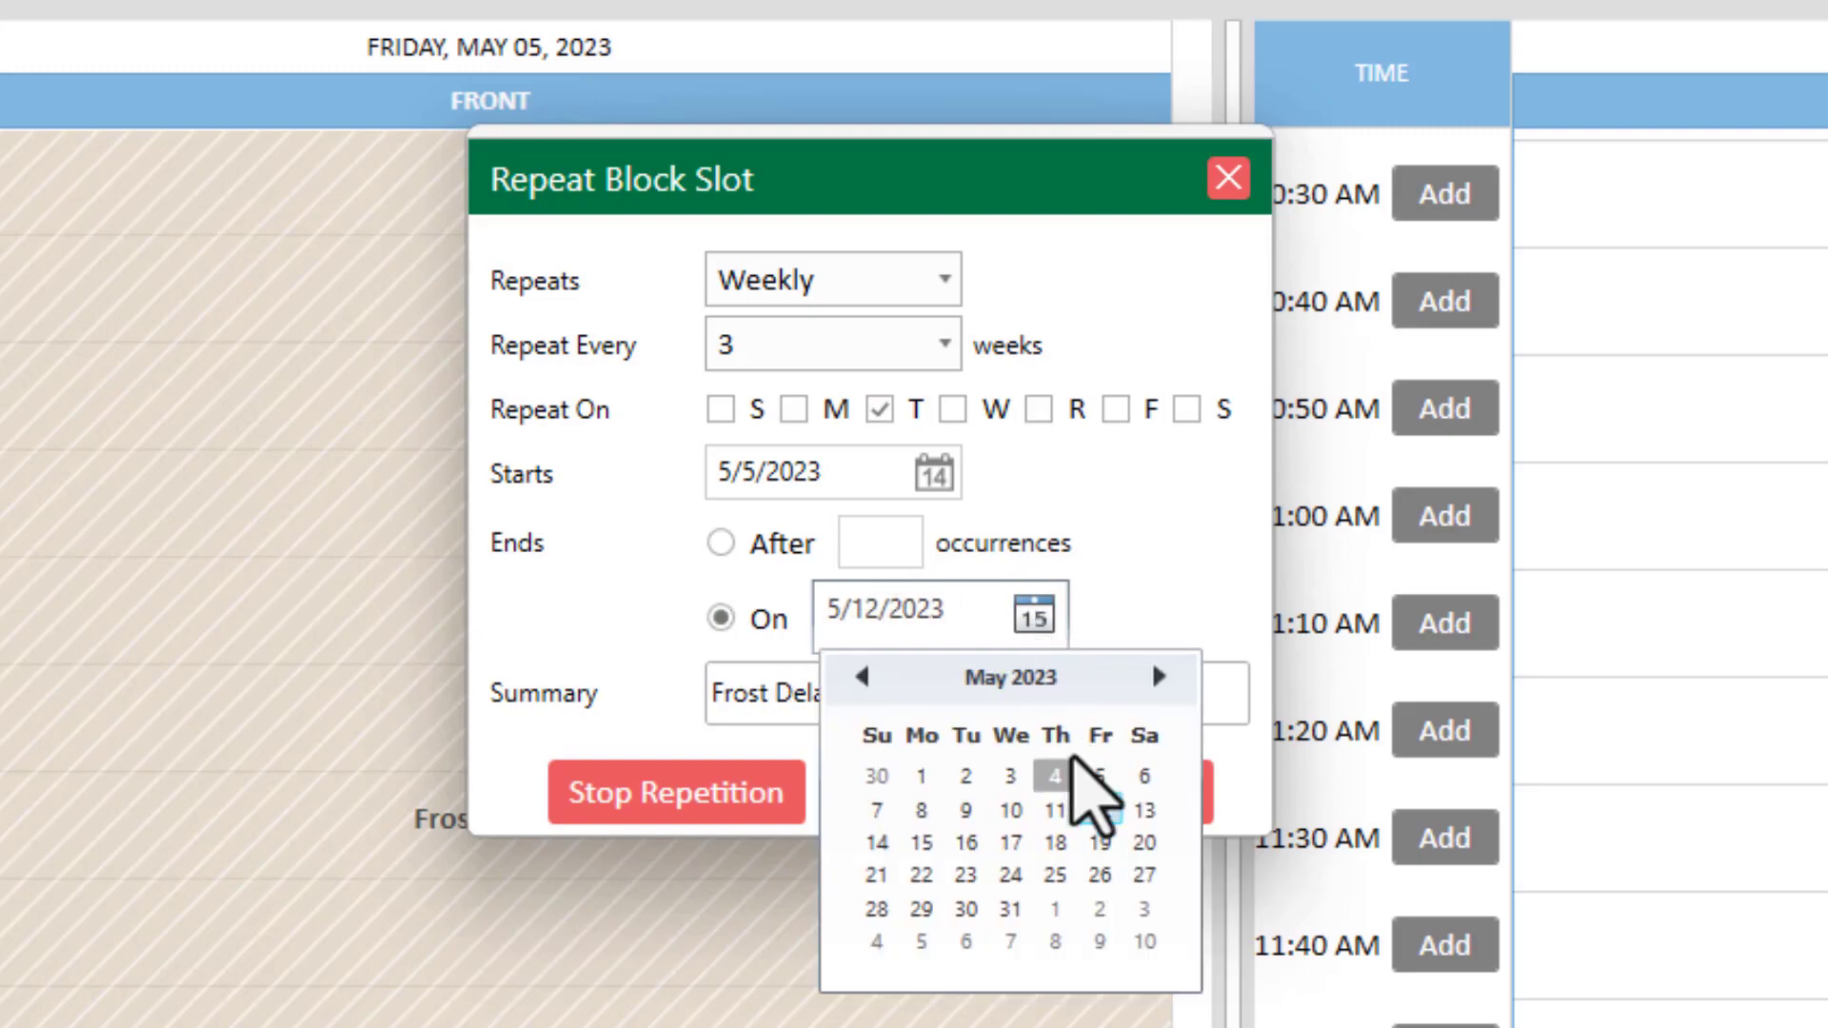
pyautogui.click(1159, 677)
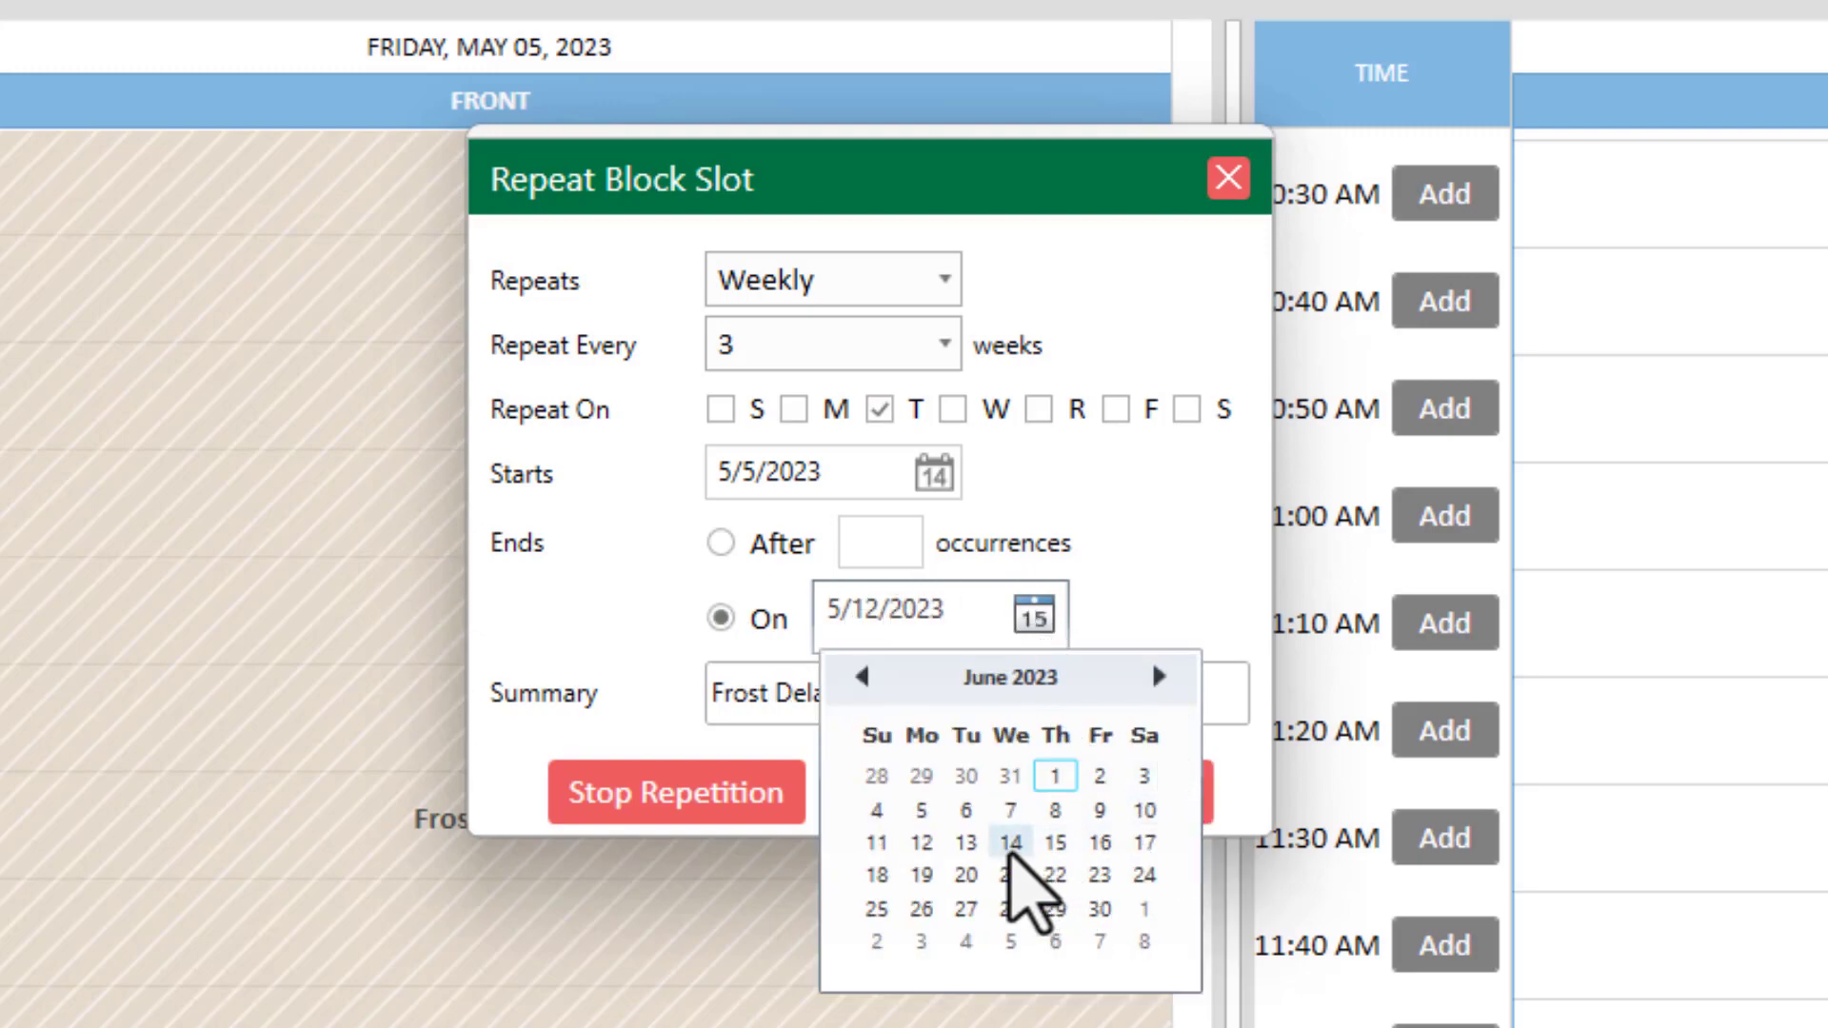
pyautogui.click(1012, 844)
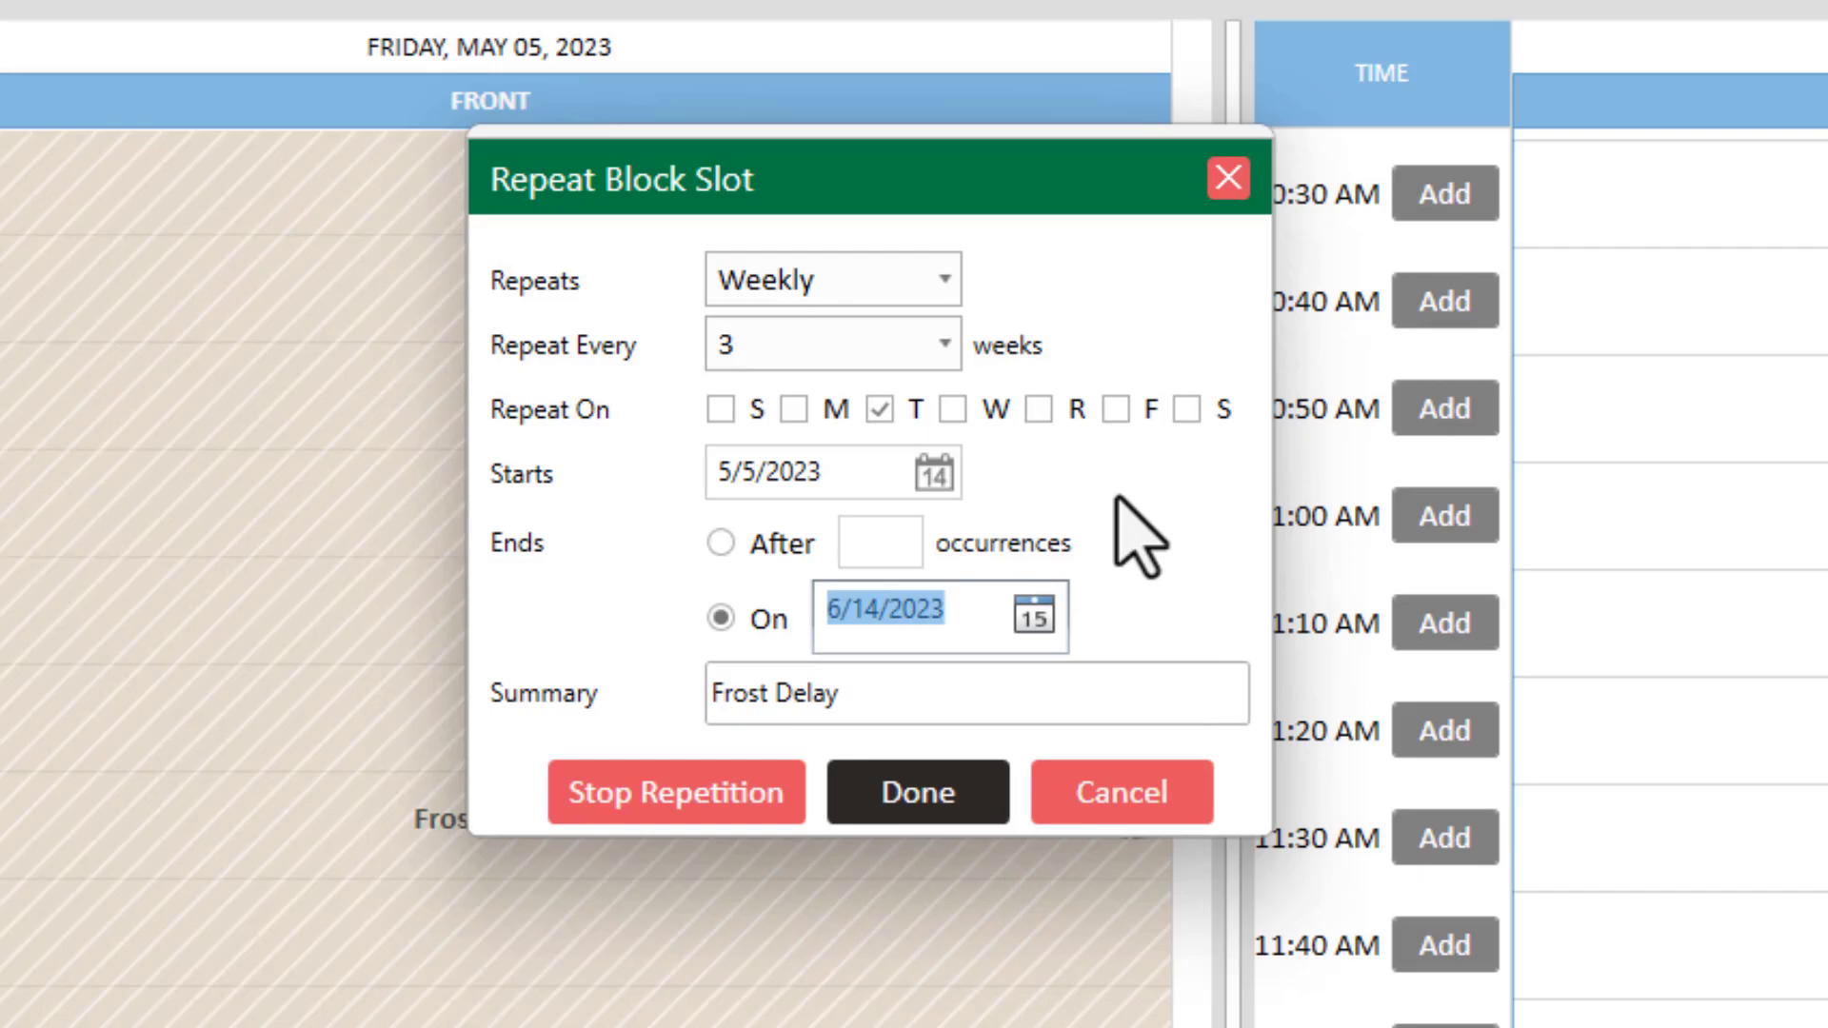
pyautogui.click(912, 790)
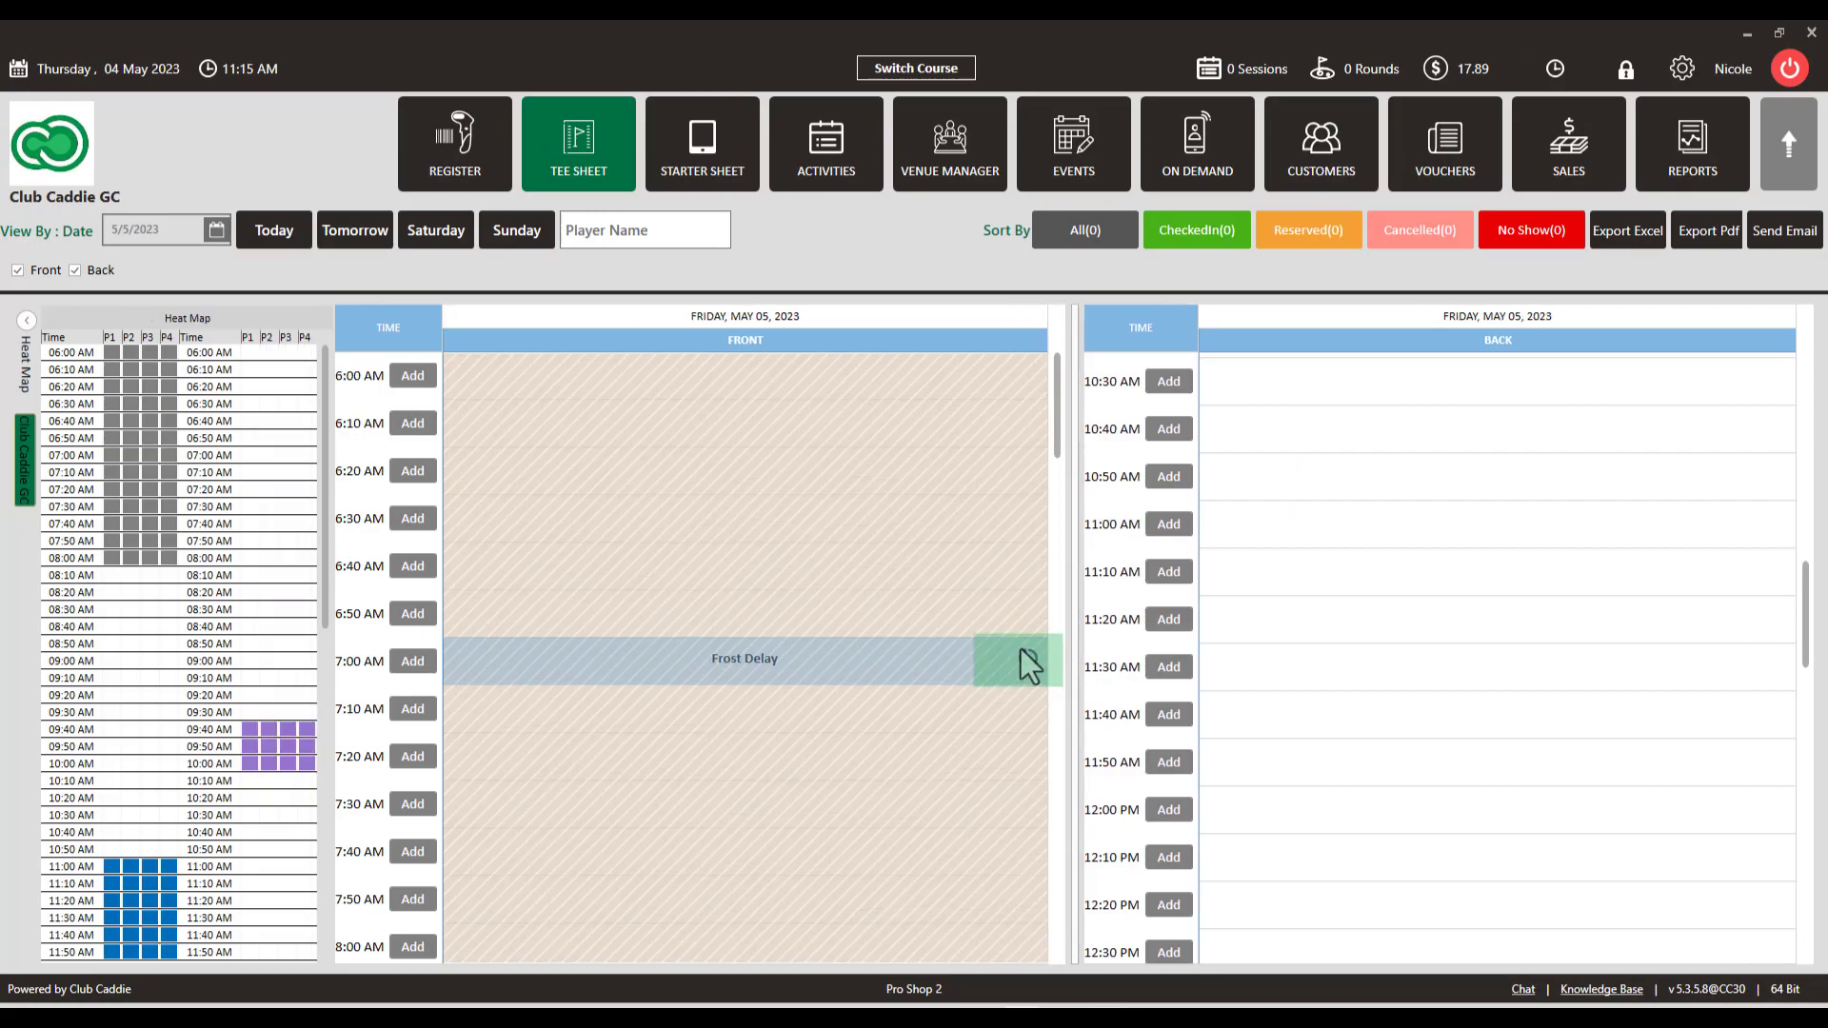
# - View the Frost Delay block's edit settings, close them without changes, and open its repeat settings
pyautogui.moveTo(1021, 649); pyautogui.dragTo(760, 556)
pyautogui.click(791, 585)
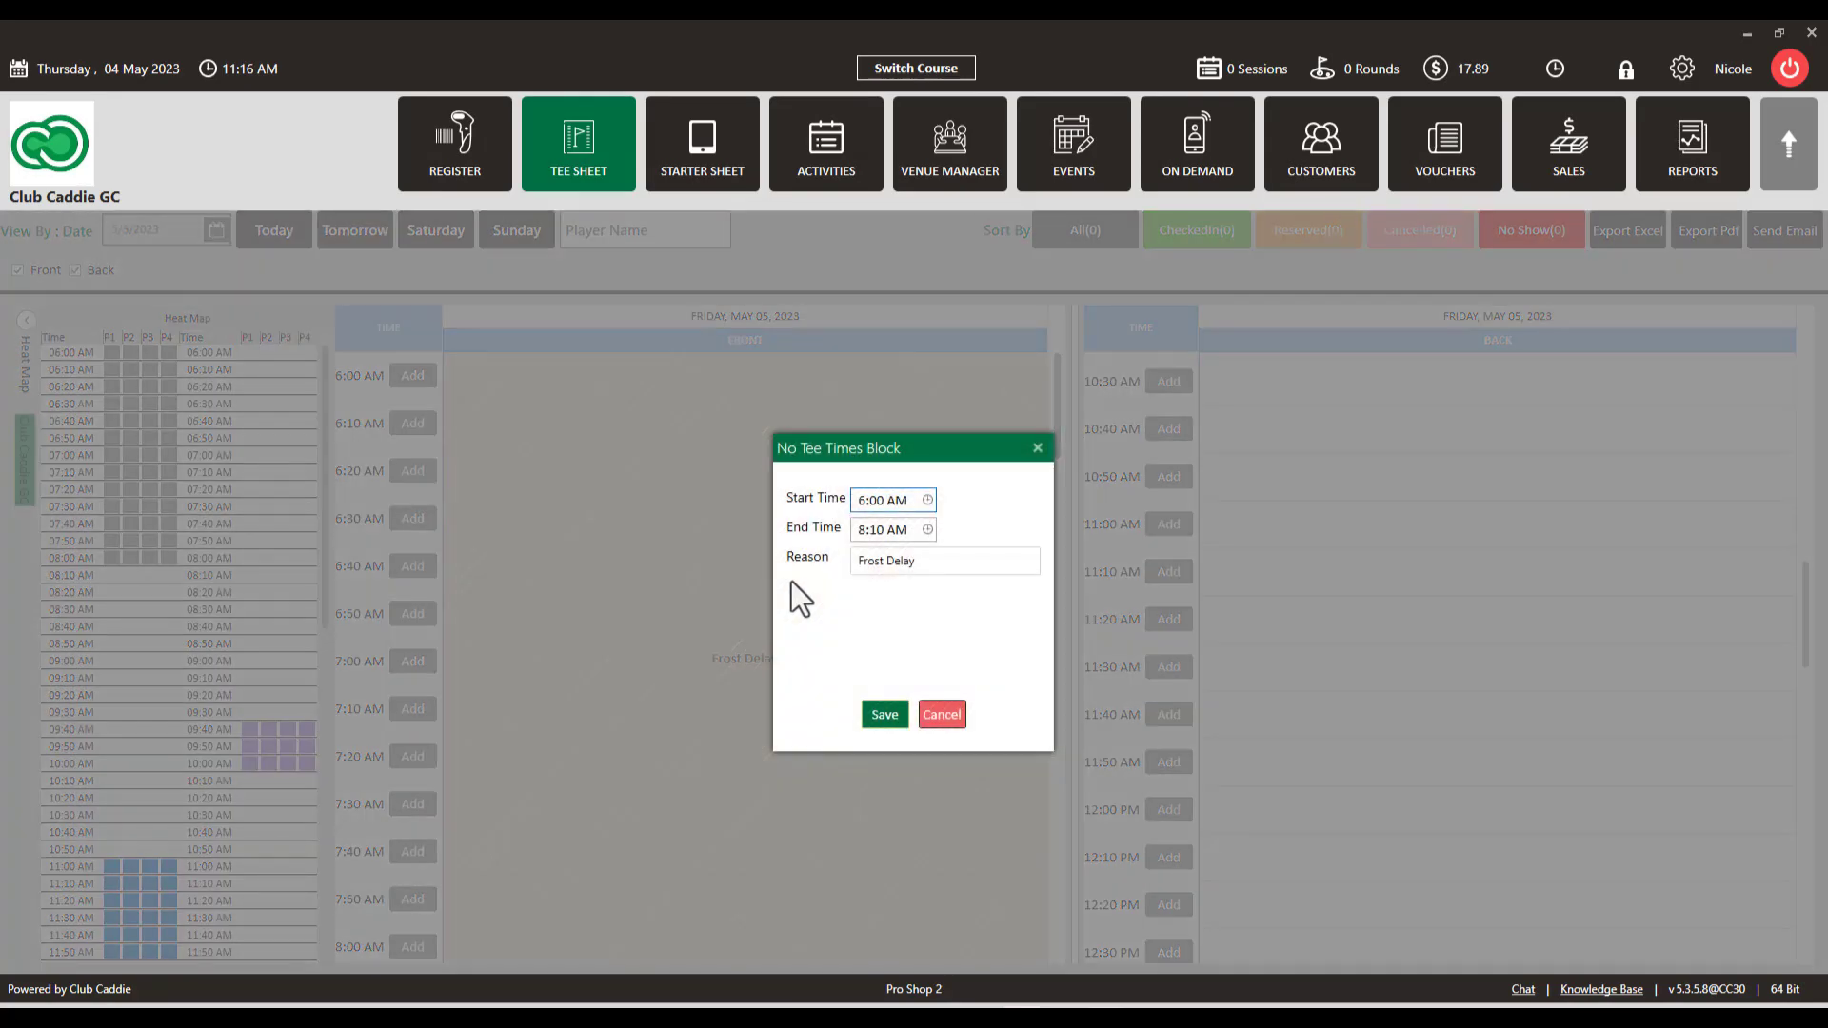
pyautogui.click(1038, 448)
pyautogui.rightClick(851, 499)
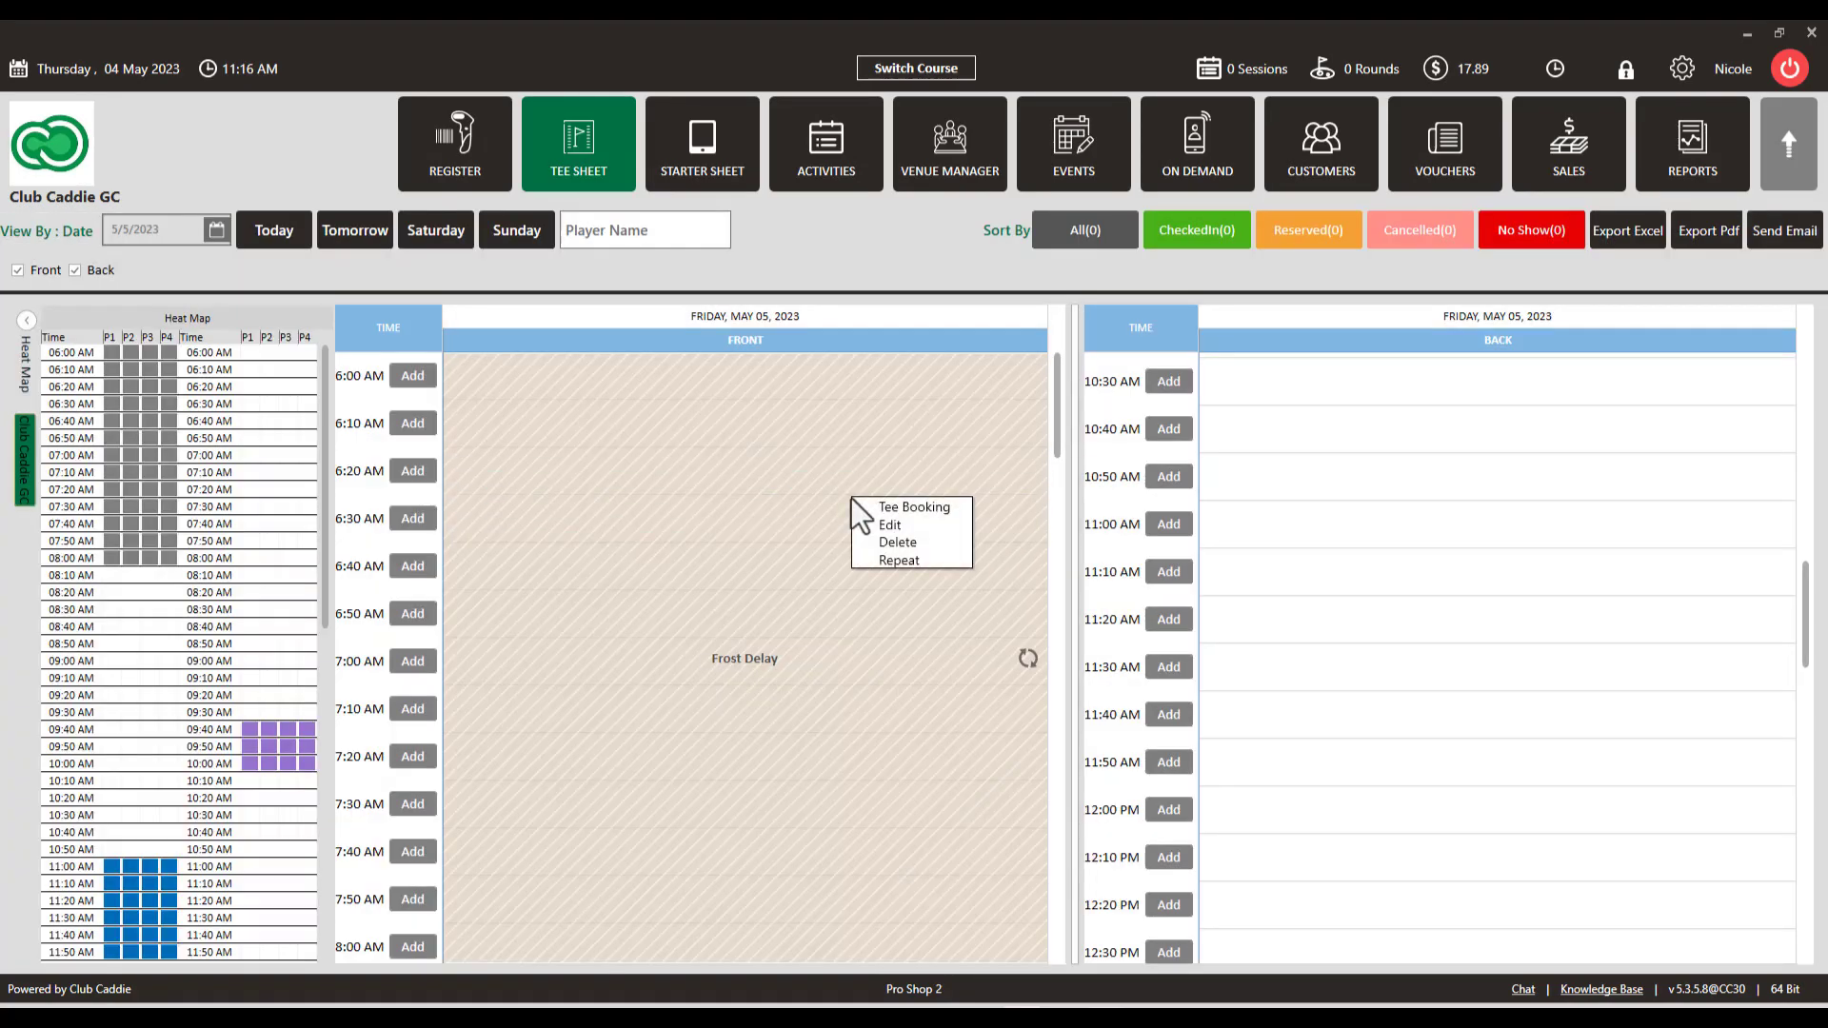
pyautogui.click(887, 558)
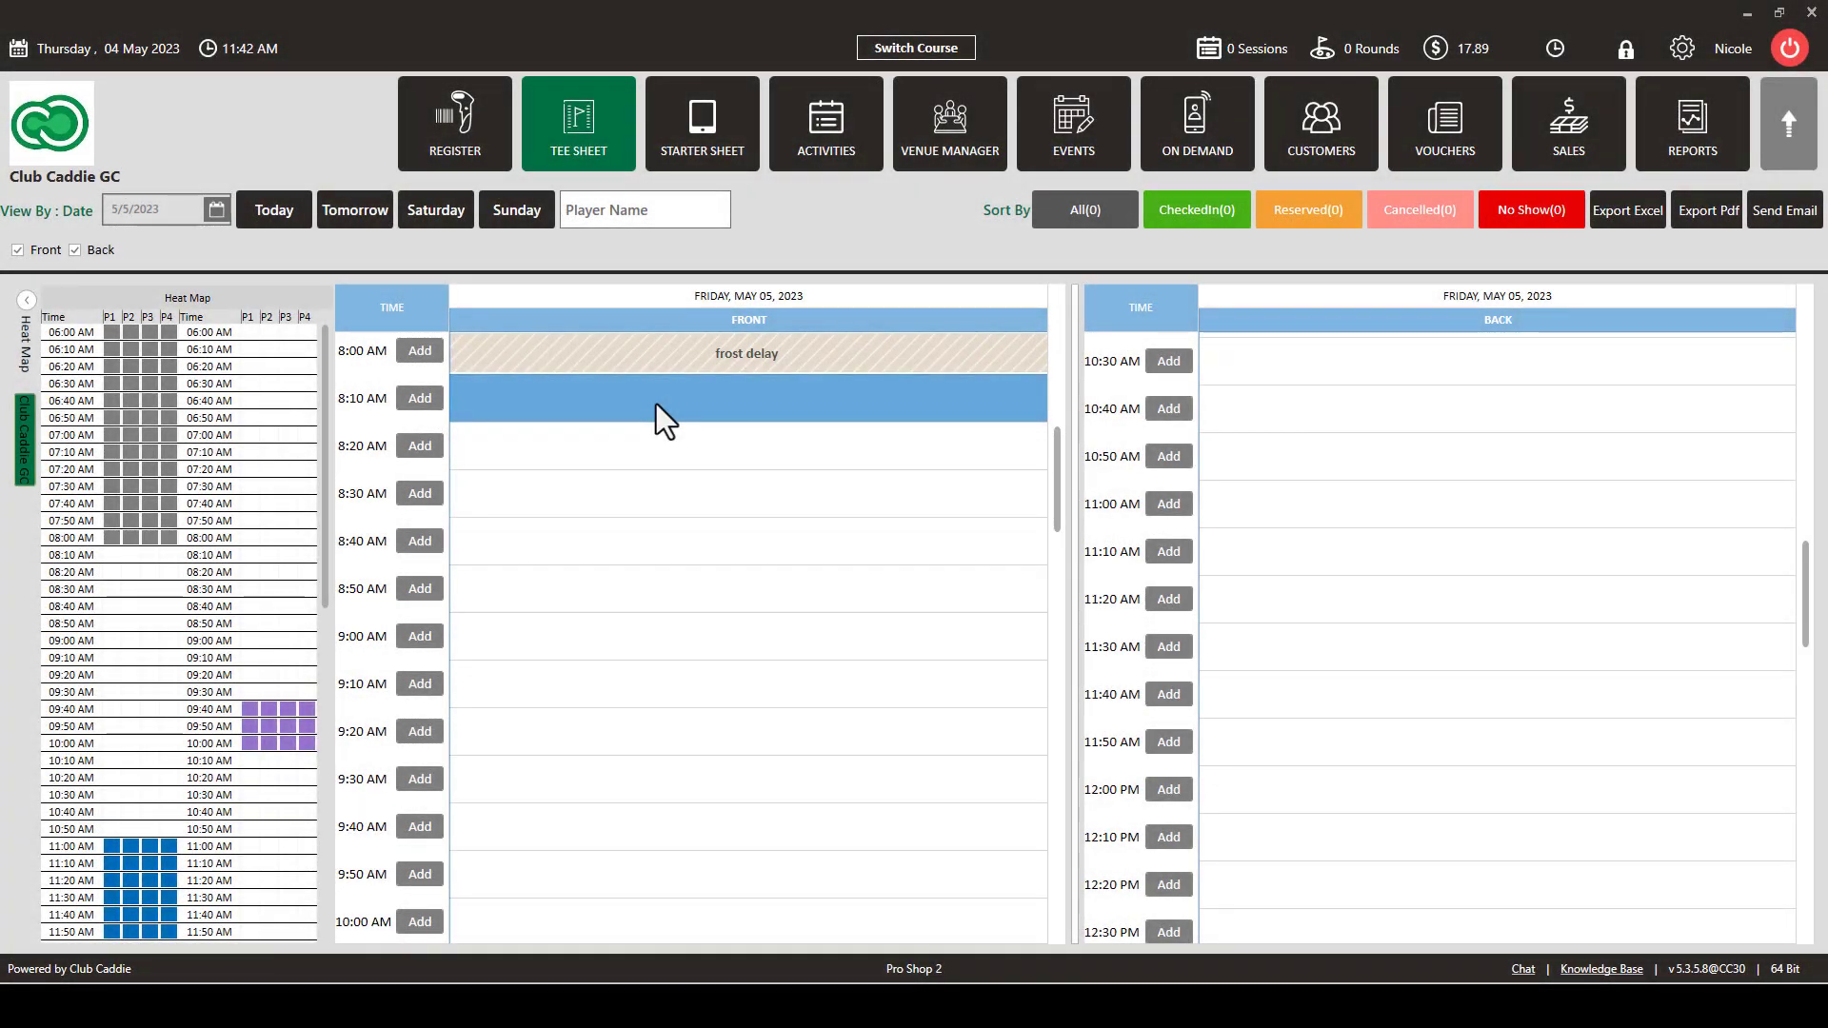
# - Add a 9 Holes Only Block to the front nine from 8:10 AM to 8:20 AM with "?" as the reason
pyautogui.rightClick(655, 403)
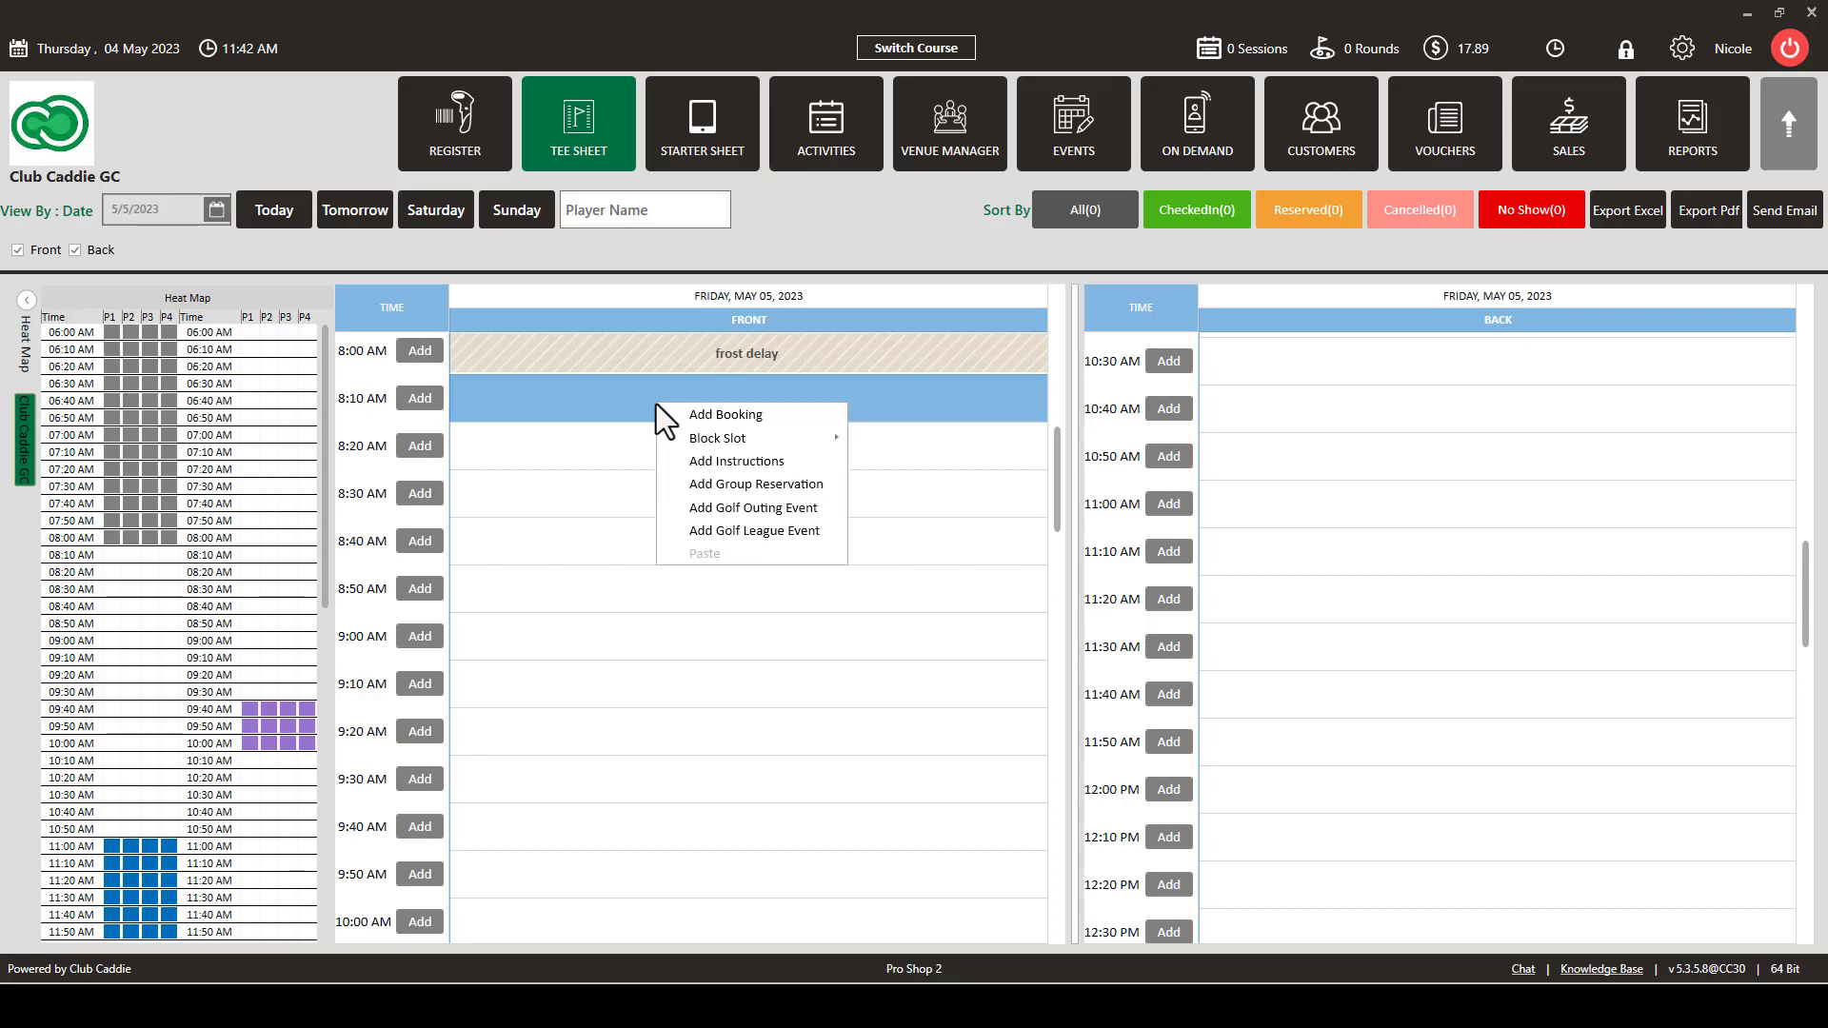
pyautogui.moveTo(693, 438)
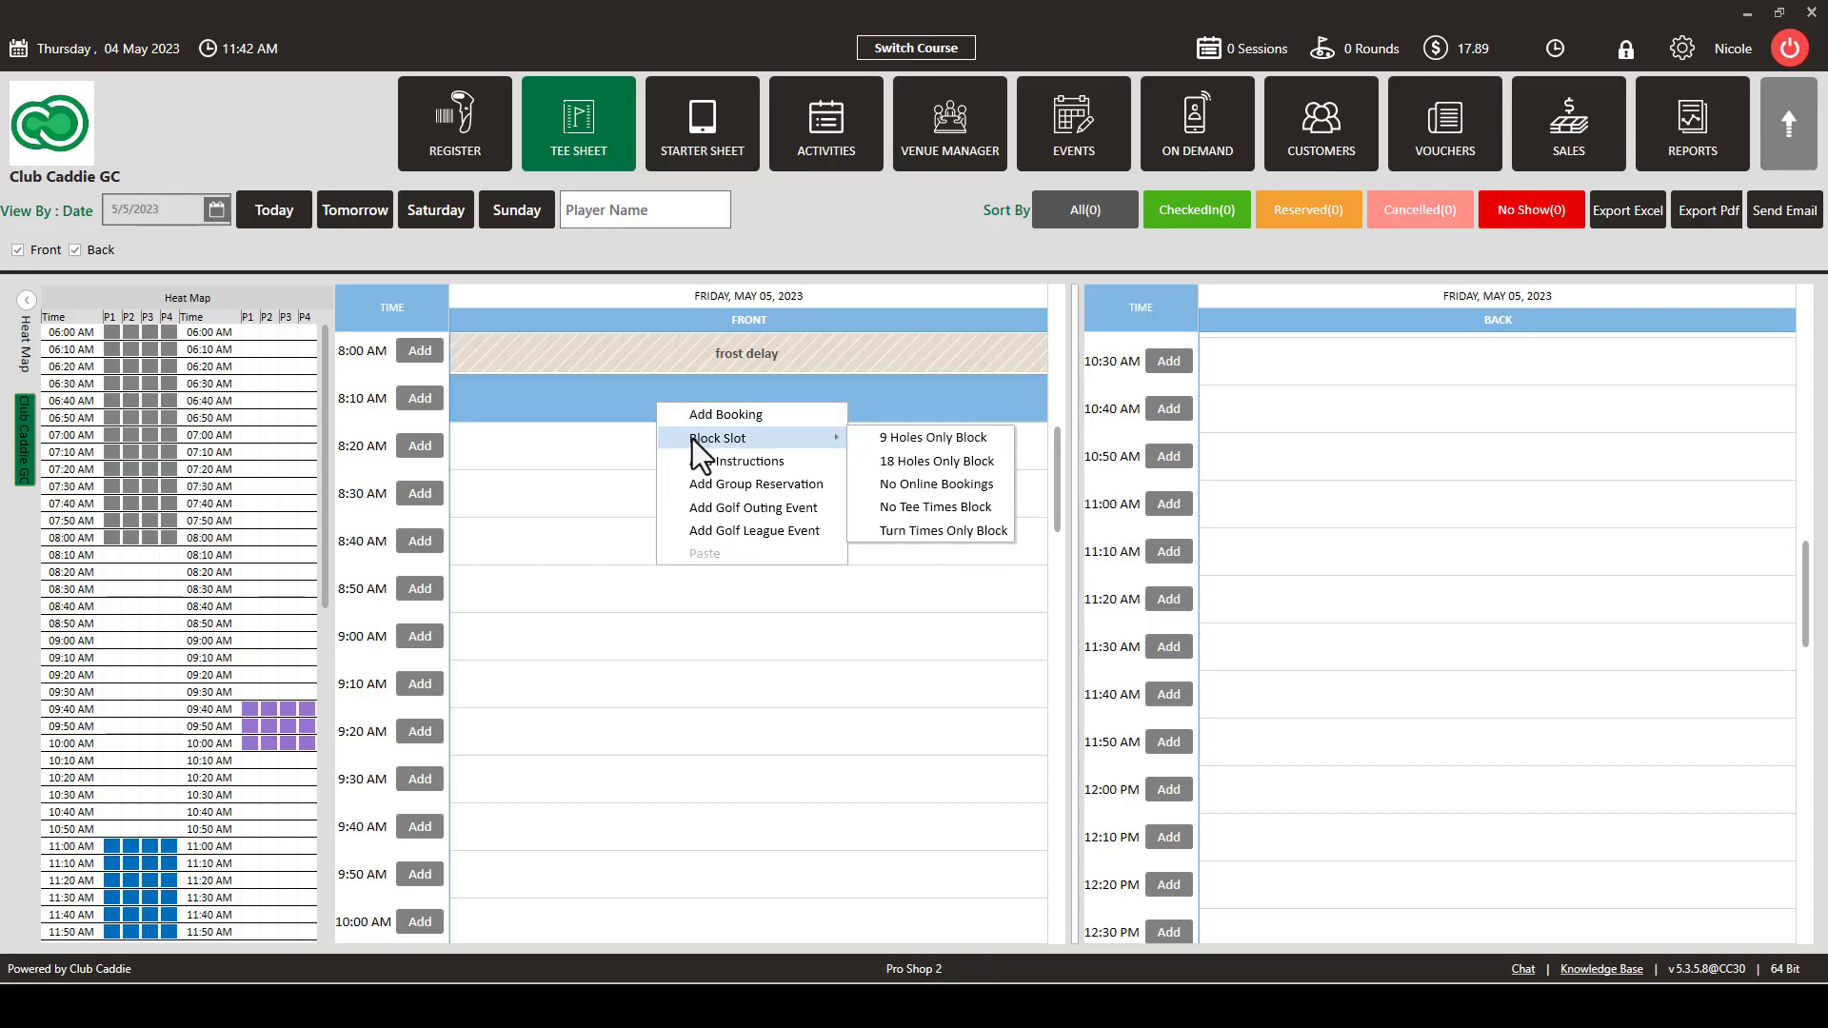
pyautogui.click(896, 437)
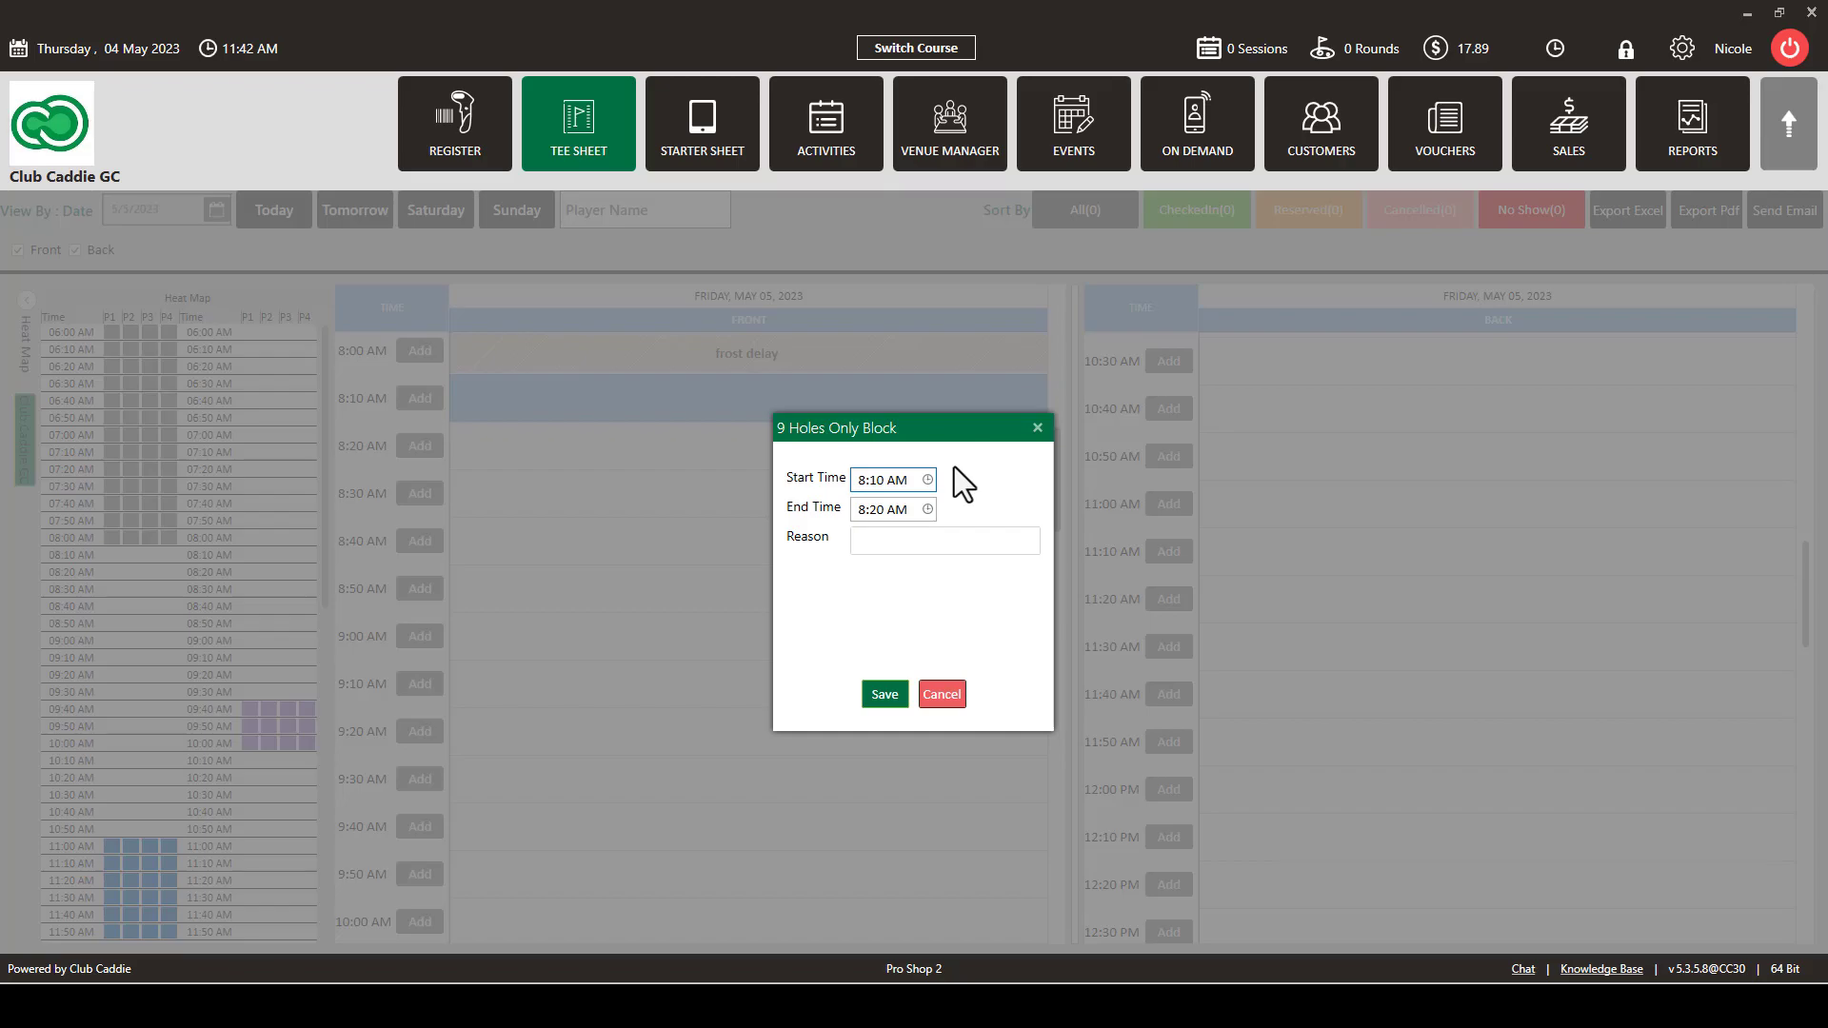
pyautogui.click(944, 541)
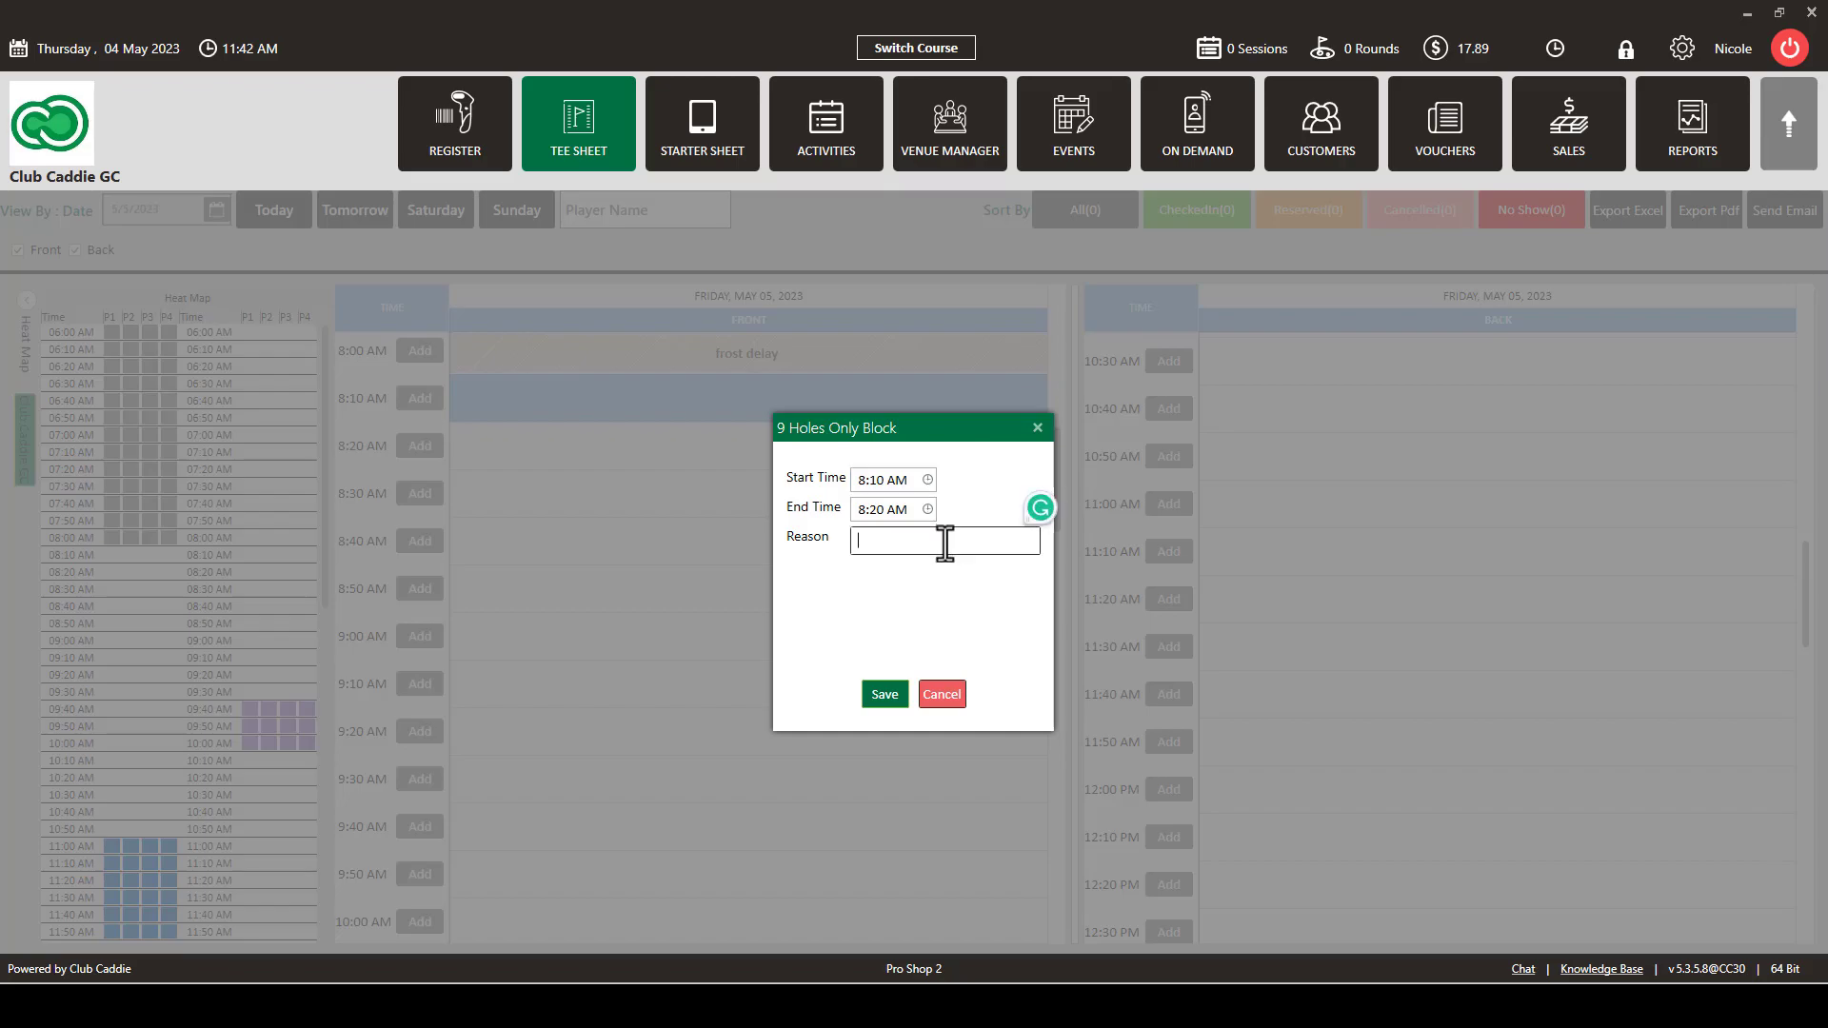
pyautogui.click(879, 697)
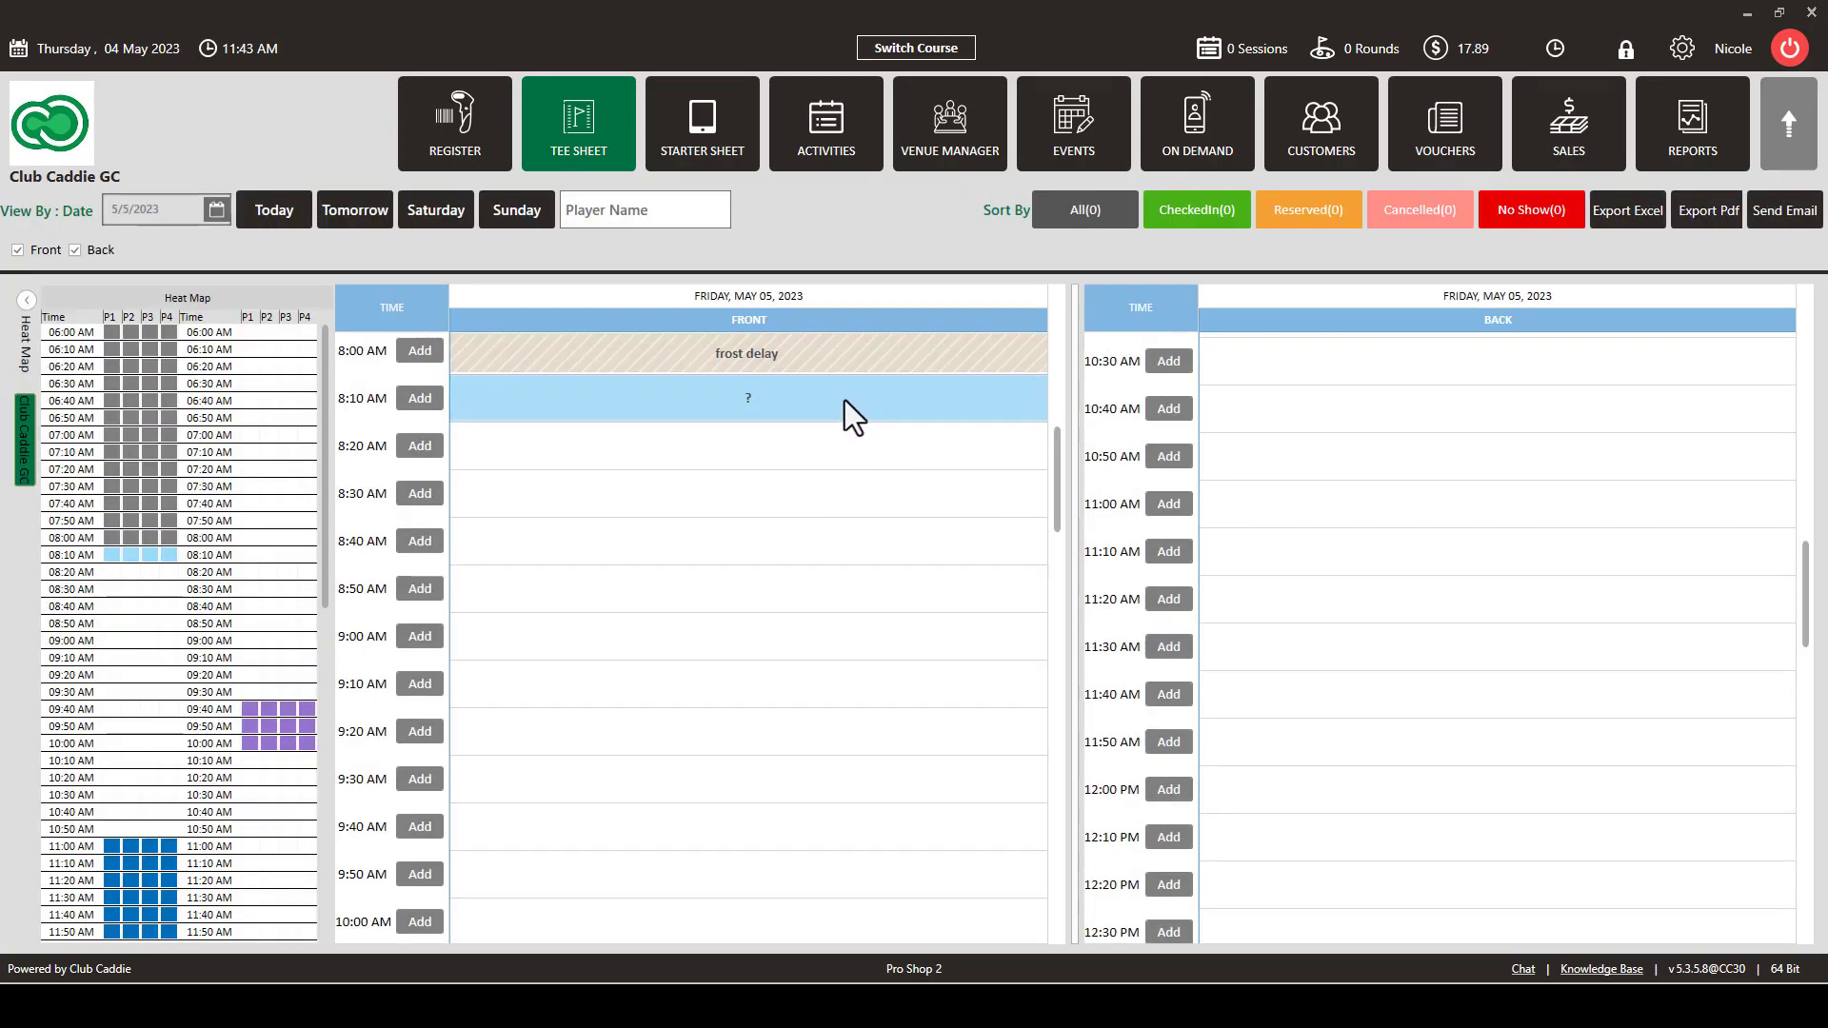
# - Add an 18 Holes Only Block to the front nine from 8:20 AM to 8:30 AM with the reason "peak play"
pyautogui.rightClick(843, 450)
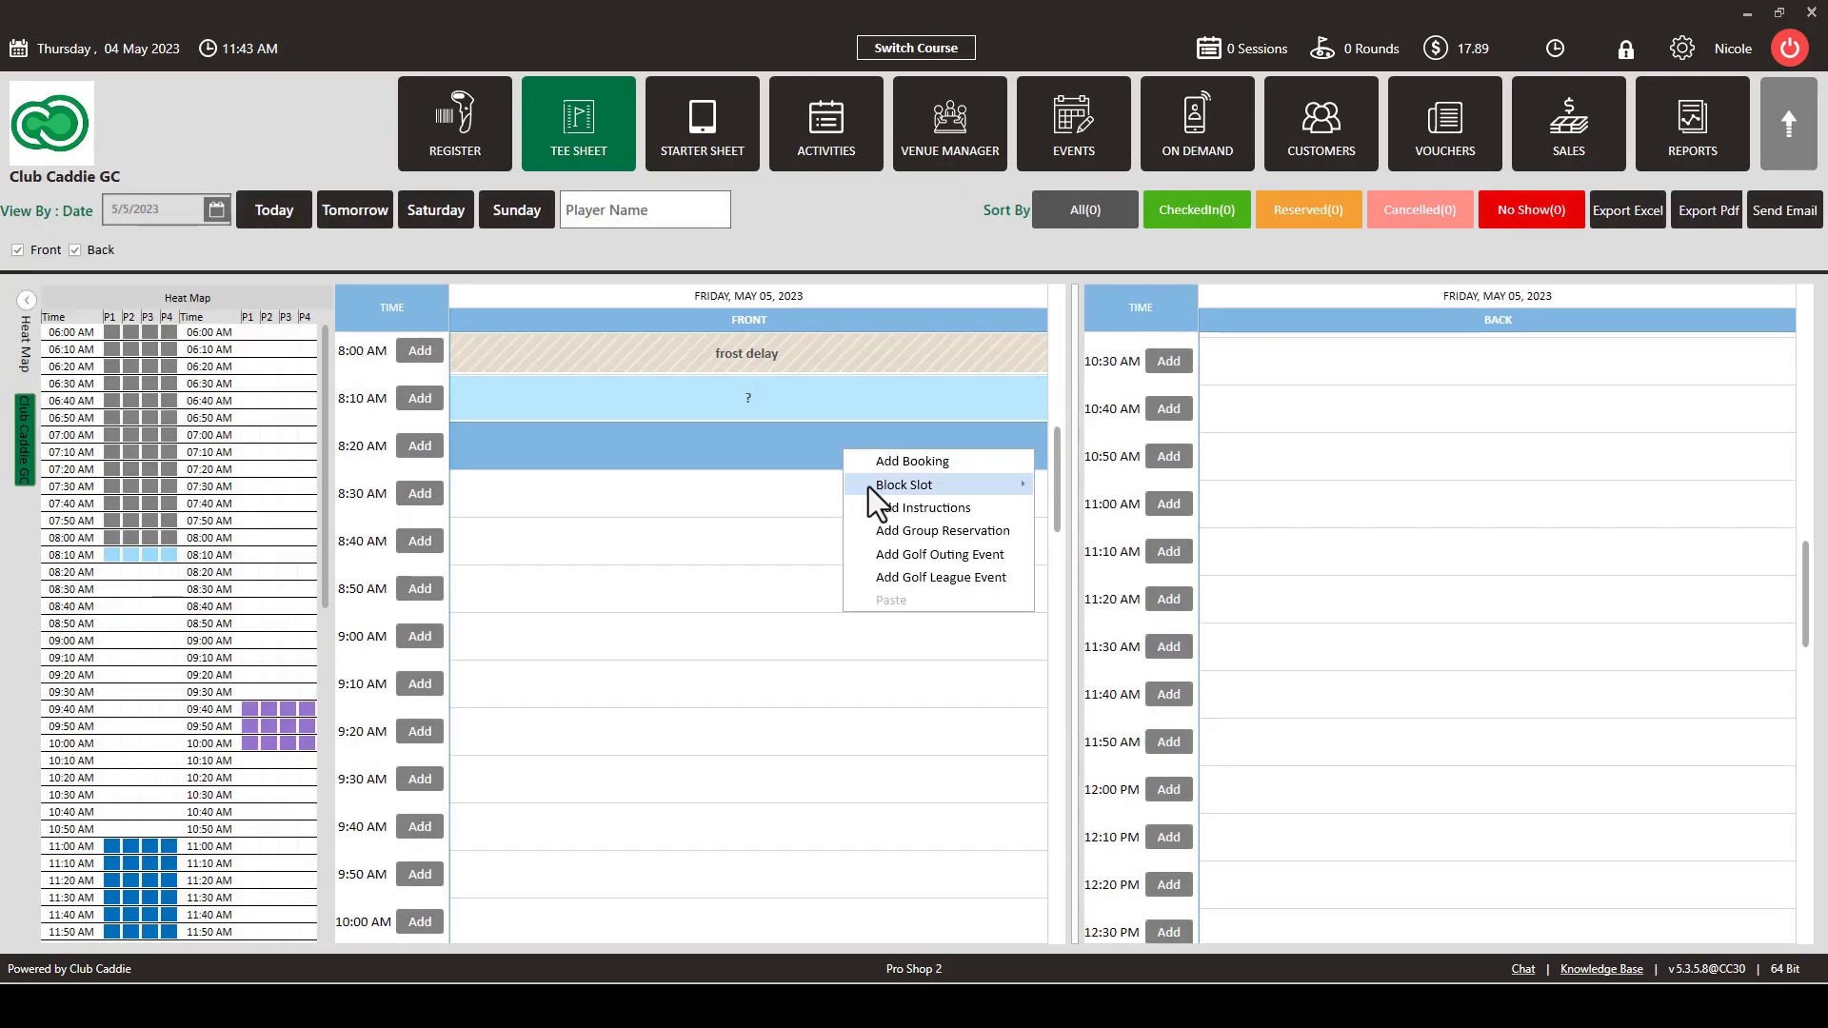
pyautogui.moveTo(868, 488)
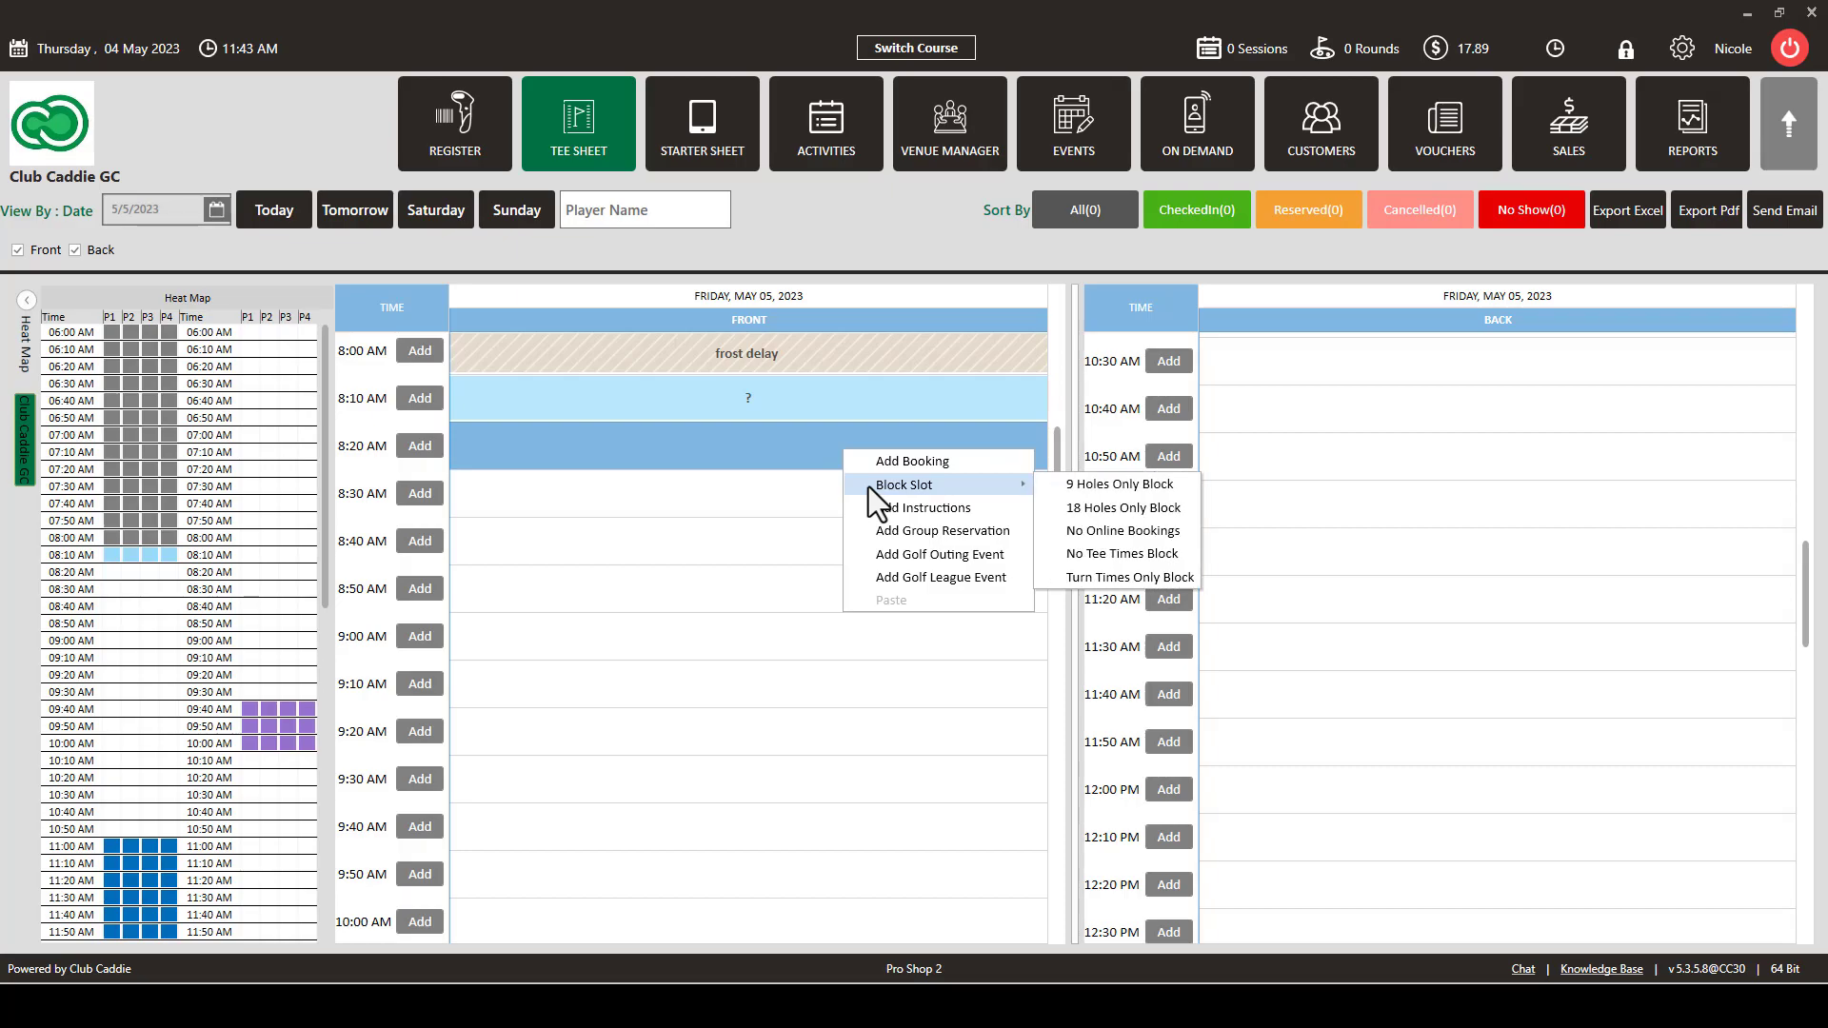
pyautogui.click(1101, 508)
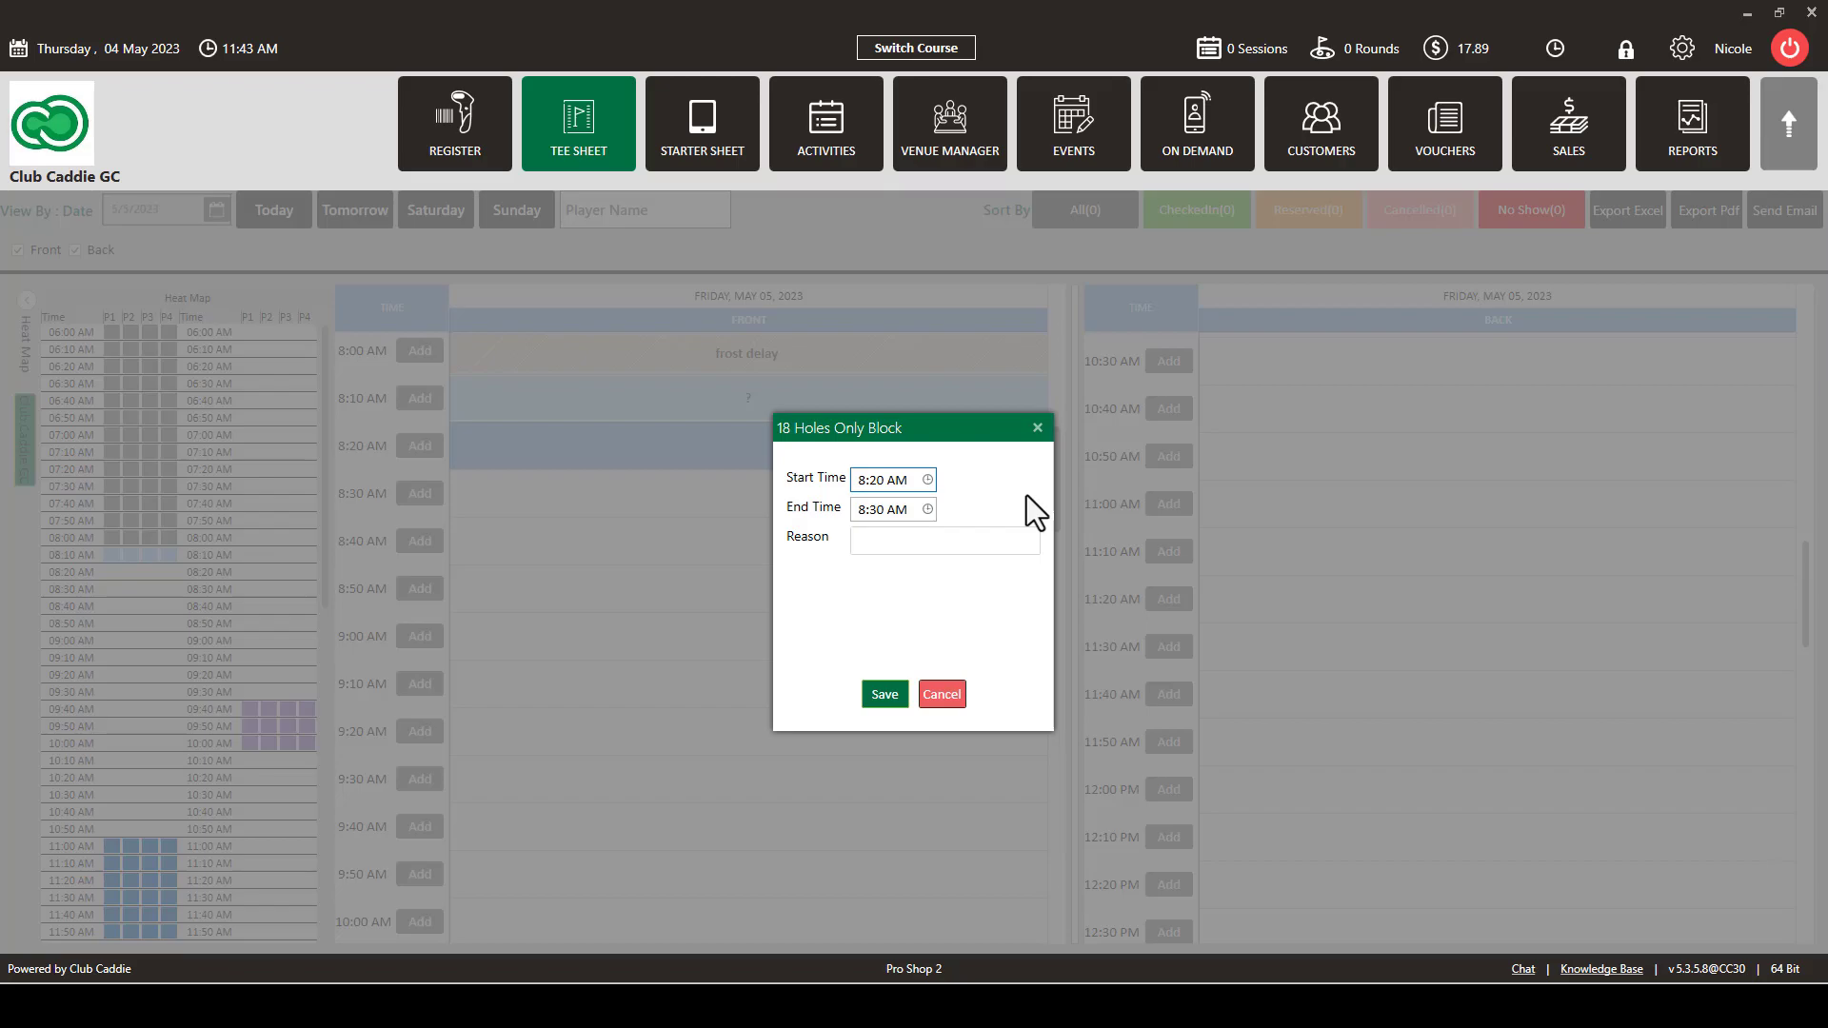
pyautogui.click(964, 542)
pyautogui.write('peak play')
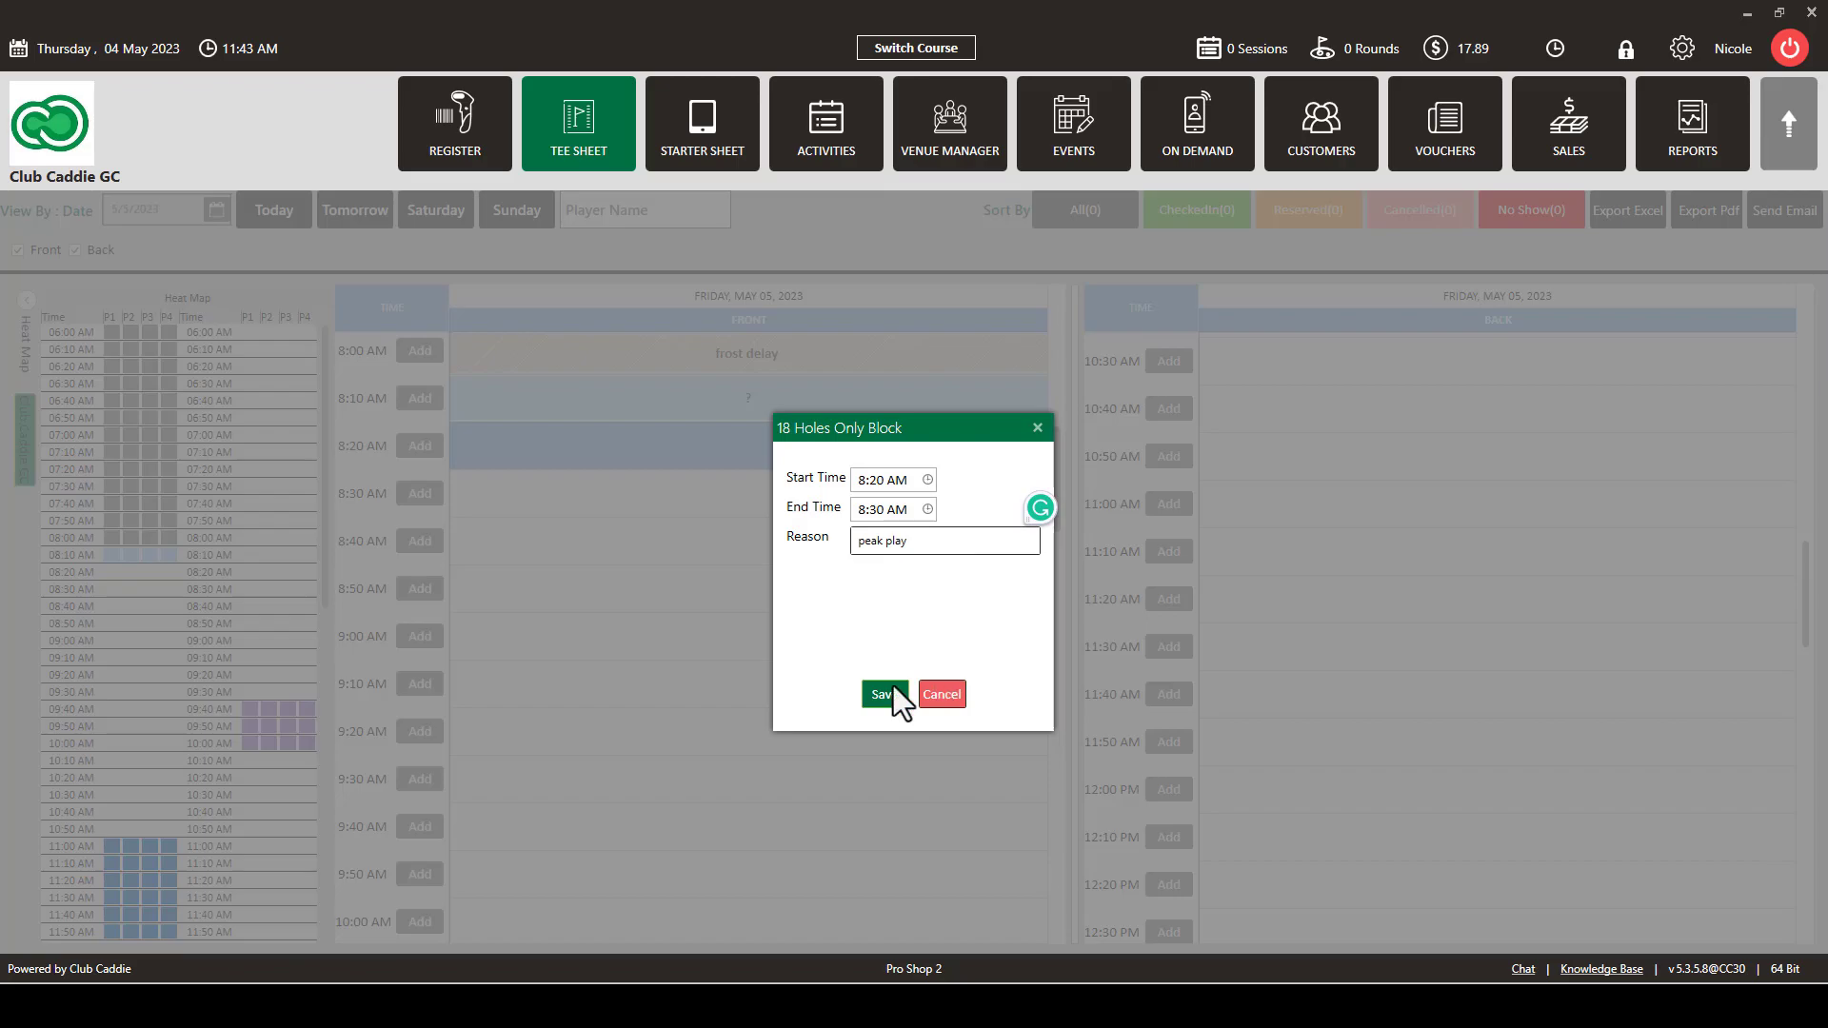
pyautogui.click(883, 691)
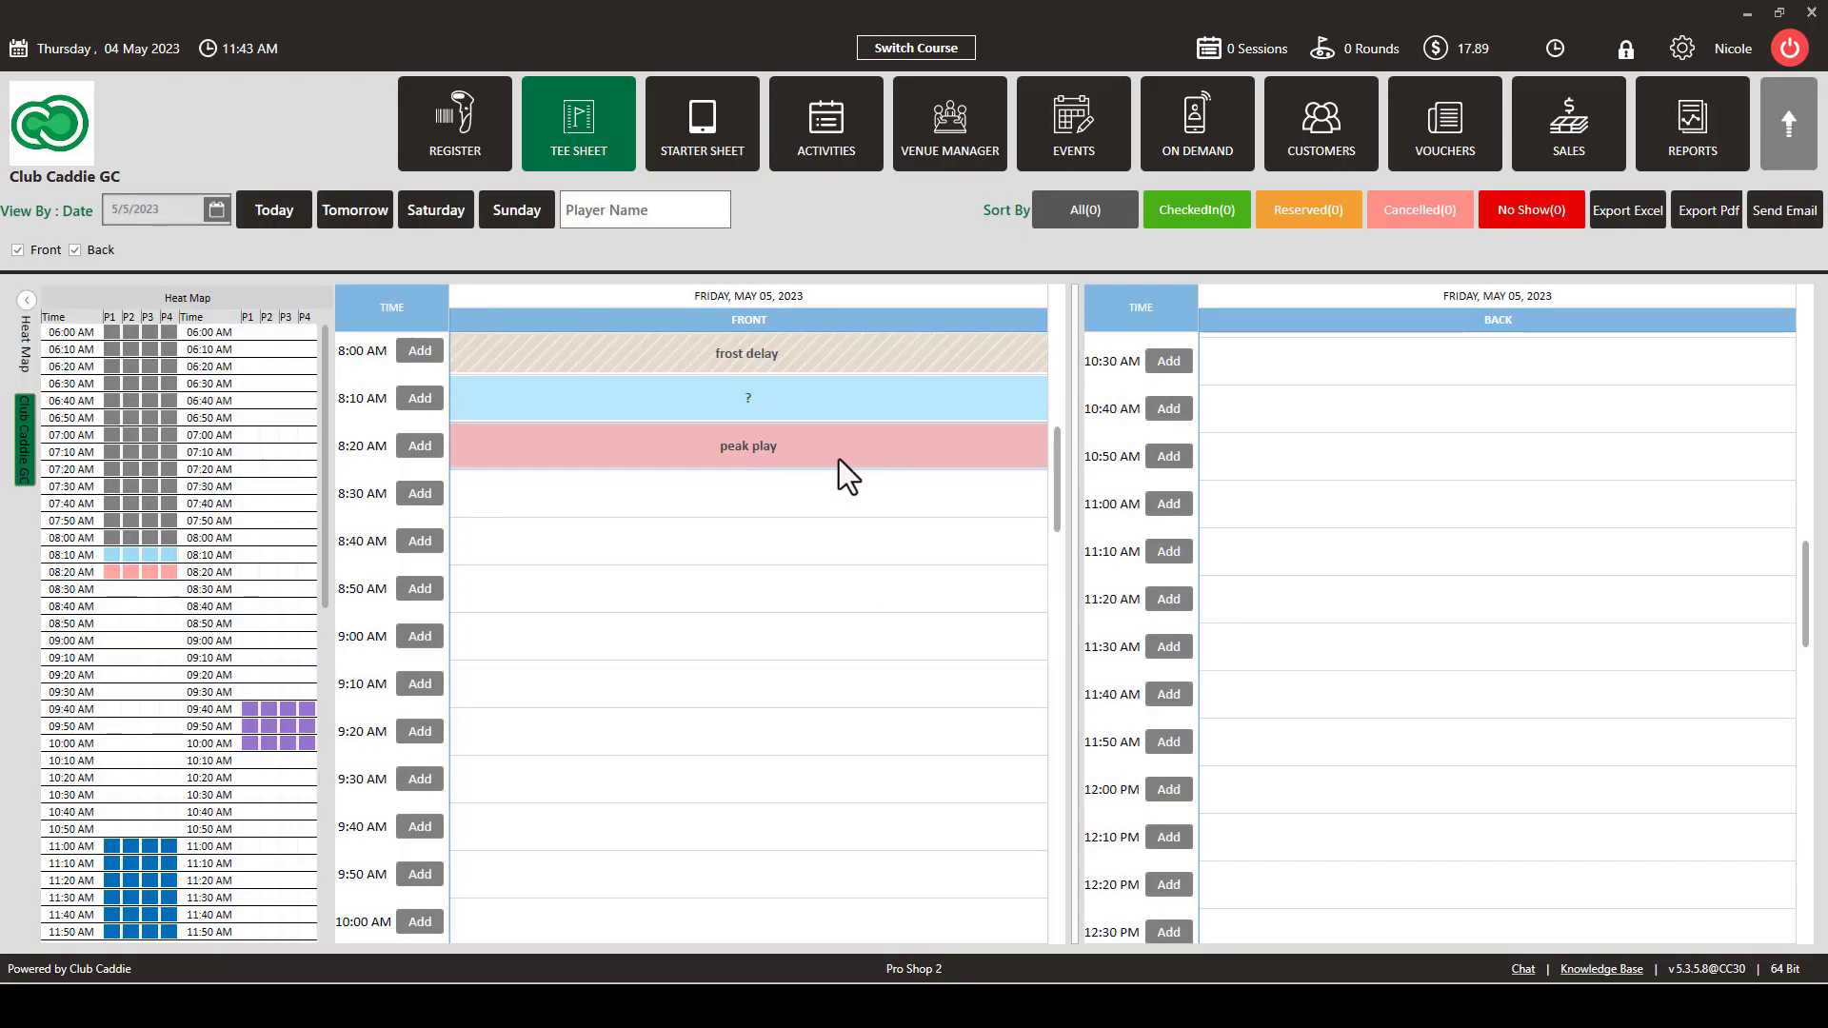
# - Add a Turn Times Only Block to the front nine from 8:30 AM to 8:40 AM with the reason "Turn Time"
pyautogui.rightClick(676, 490)
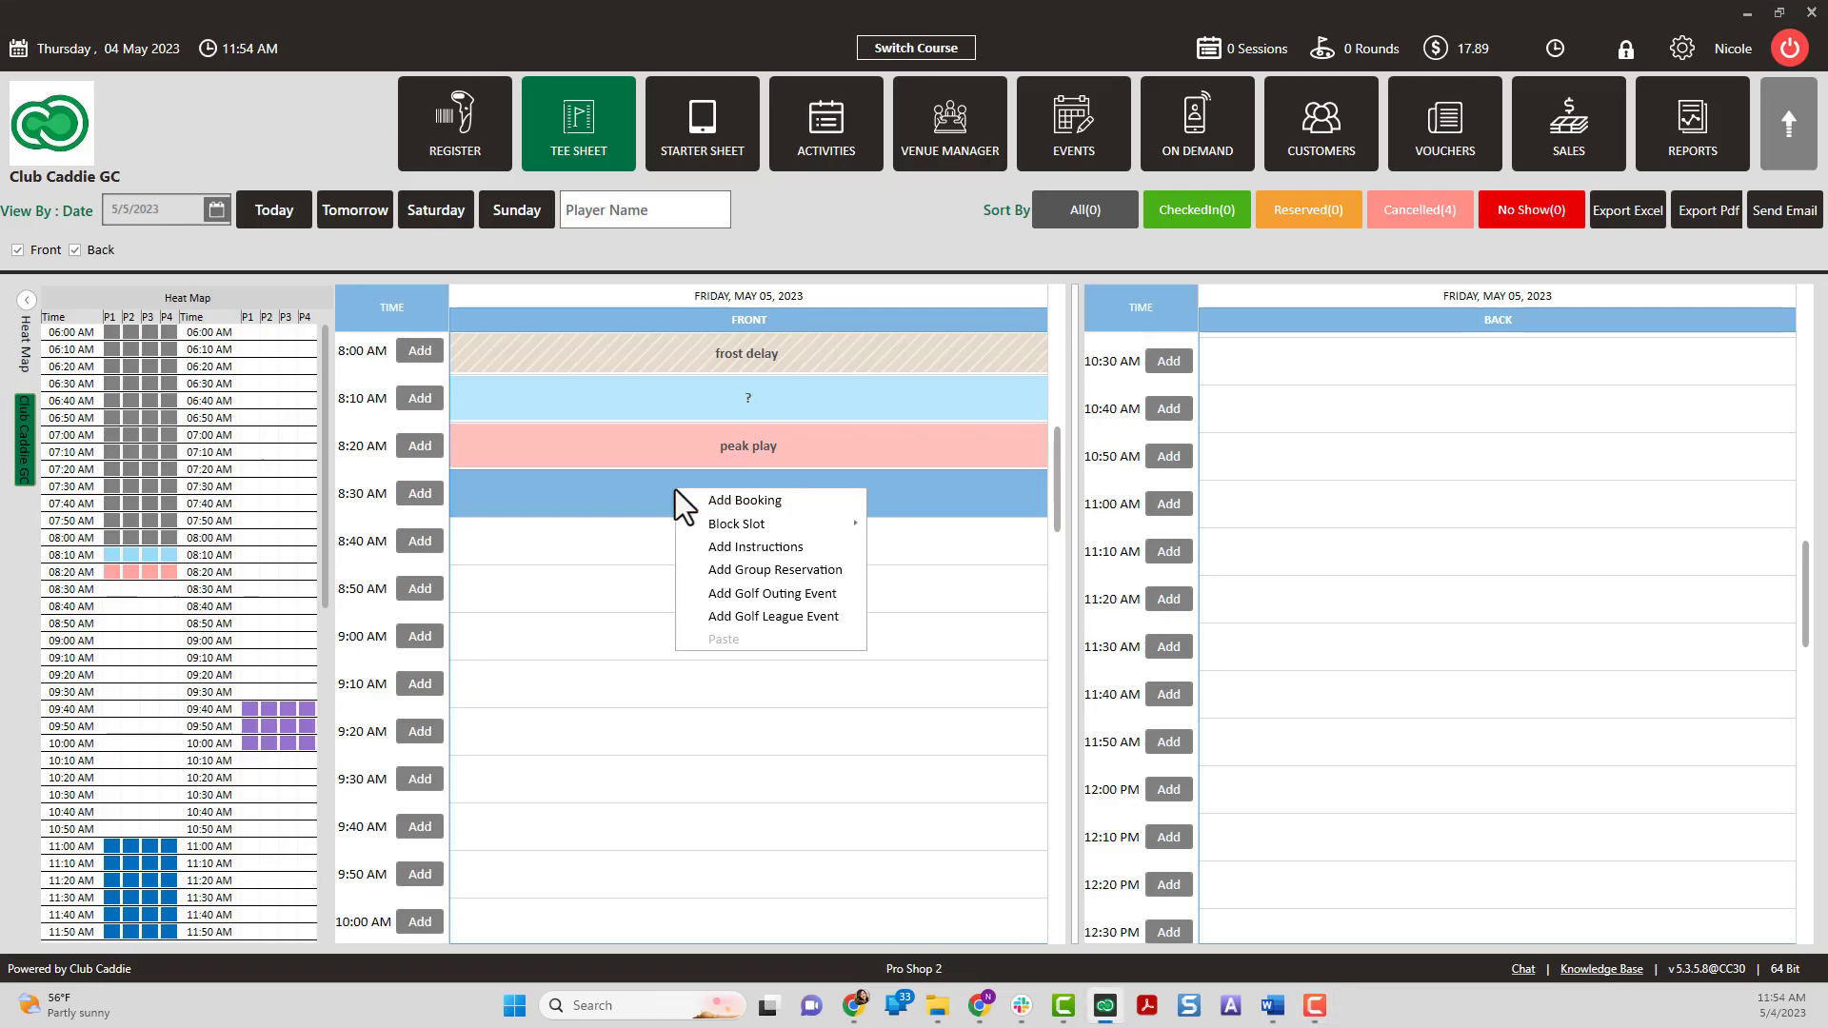
pyautogui.moveTo(813, 525)
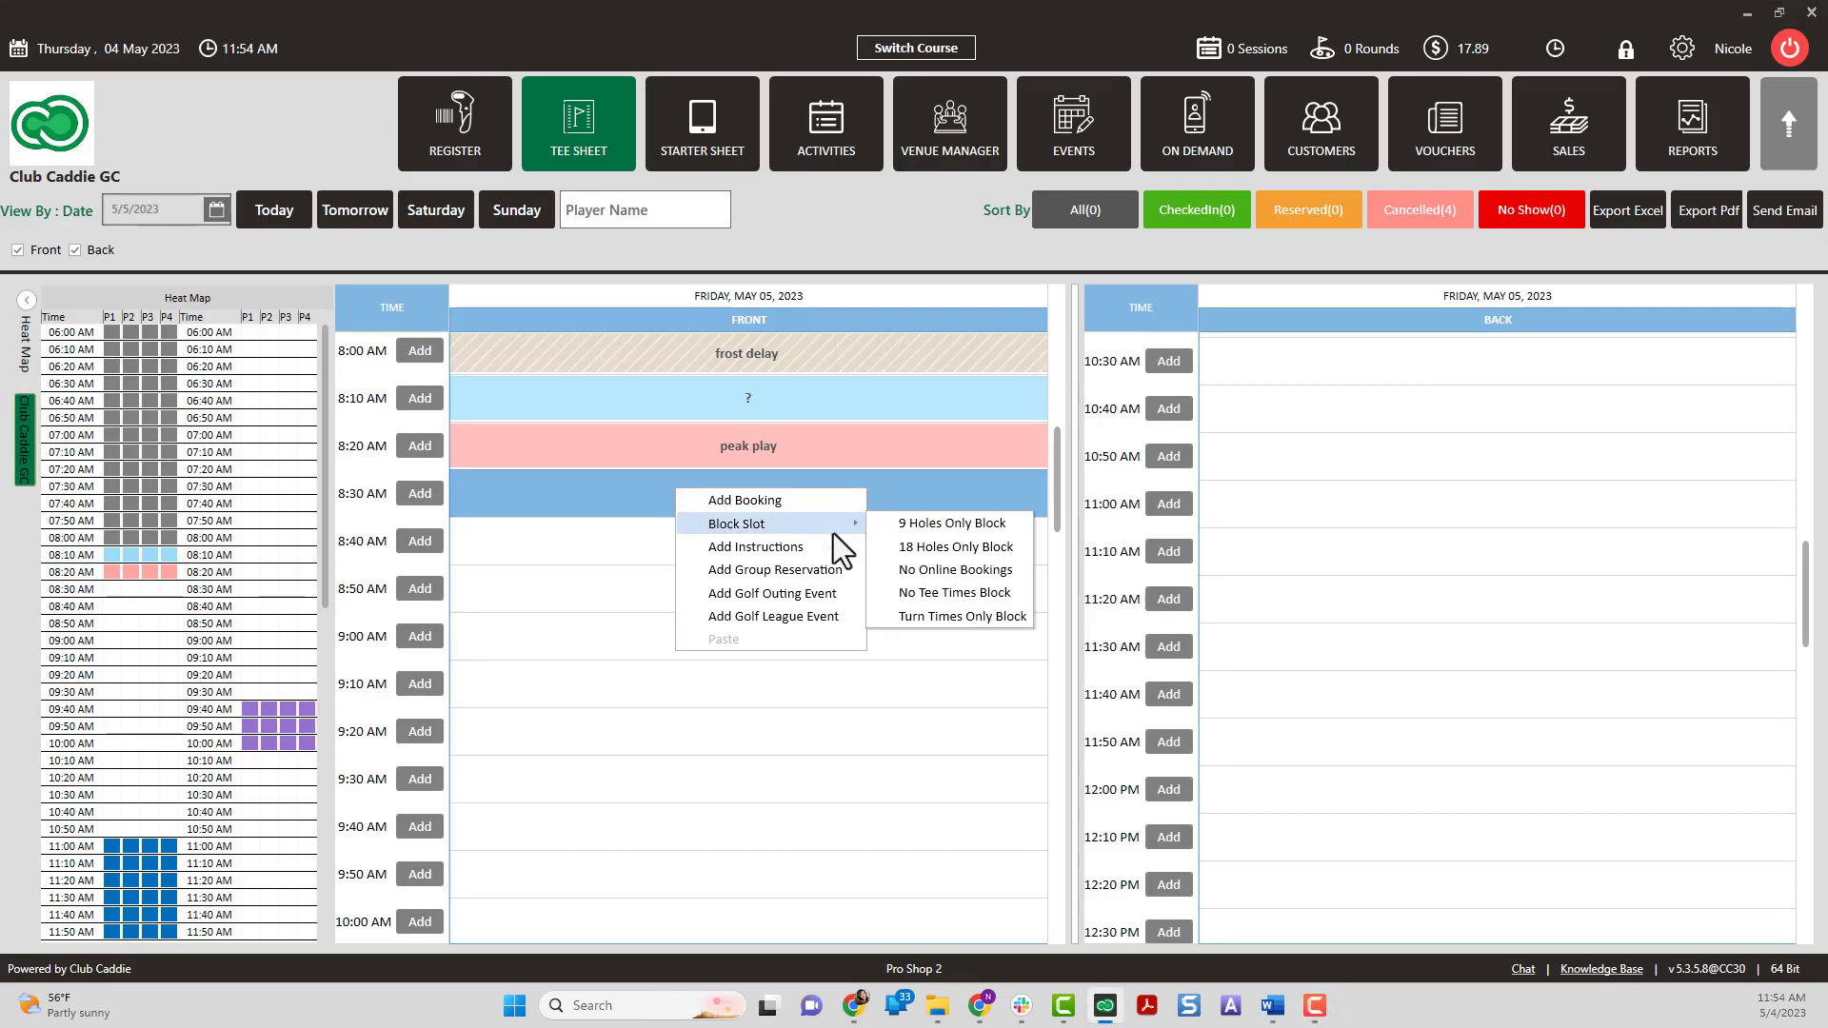
pyautogui.click(987, 618)
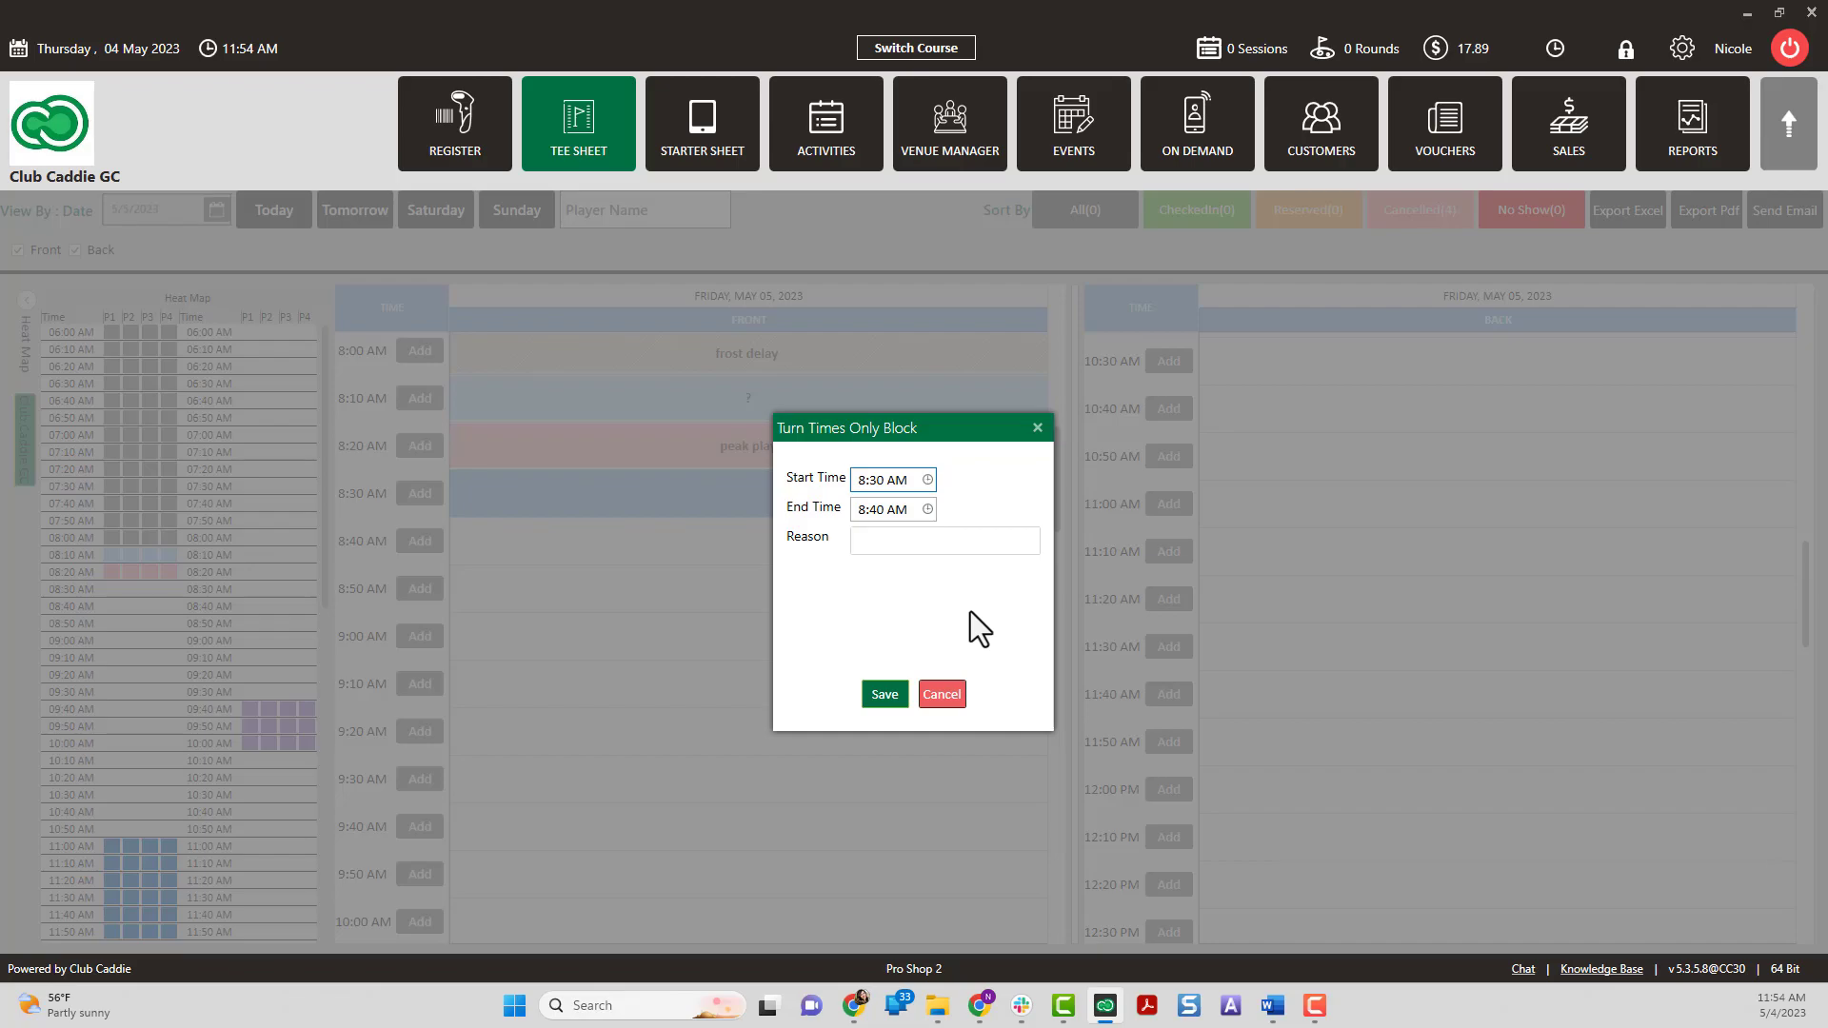
pyautogui.click(966, 541)
pyautogui.write('Turn ')
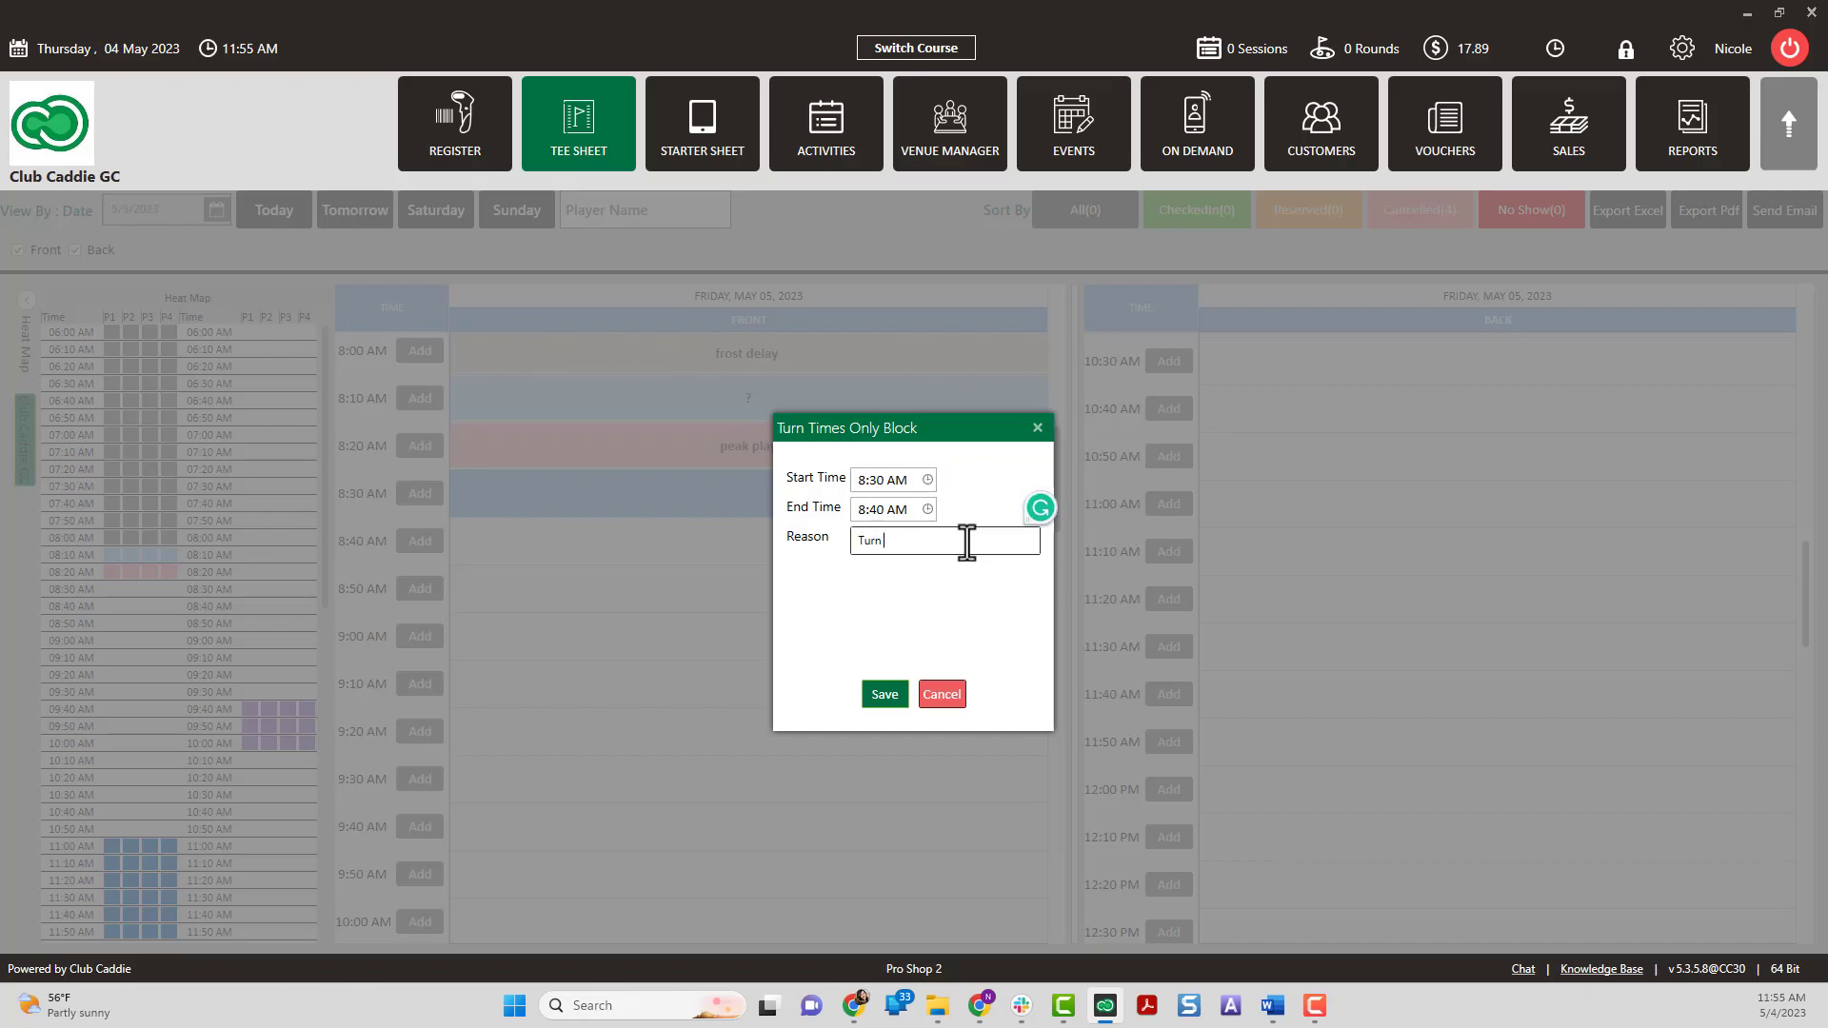
pyautogui.write('Time')
pyautogui.click(885, 695)
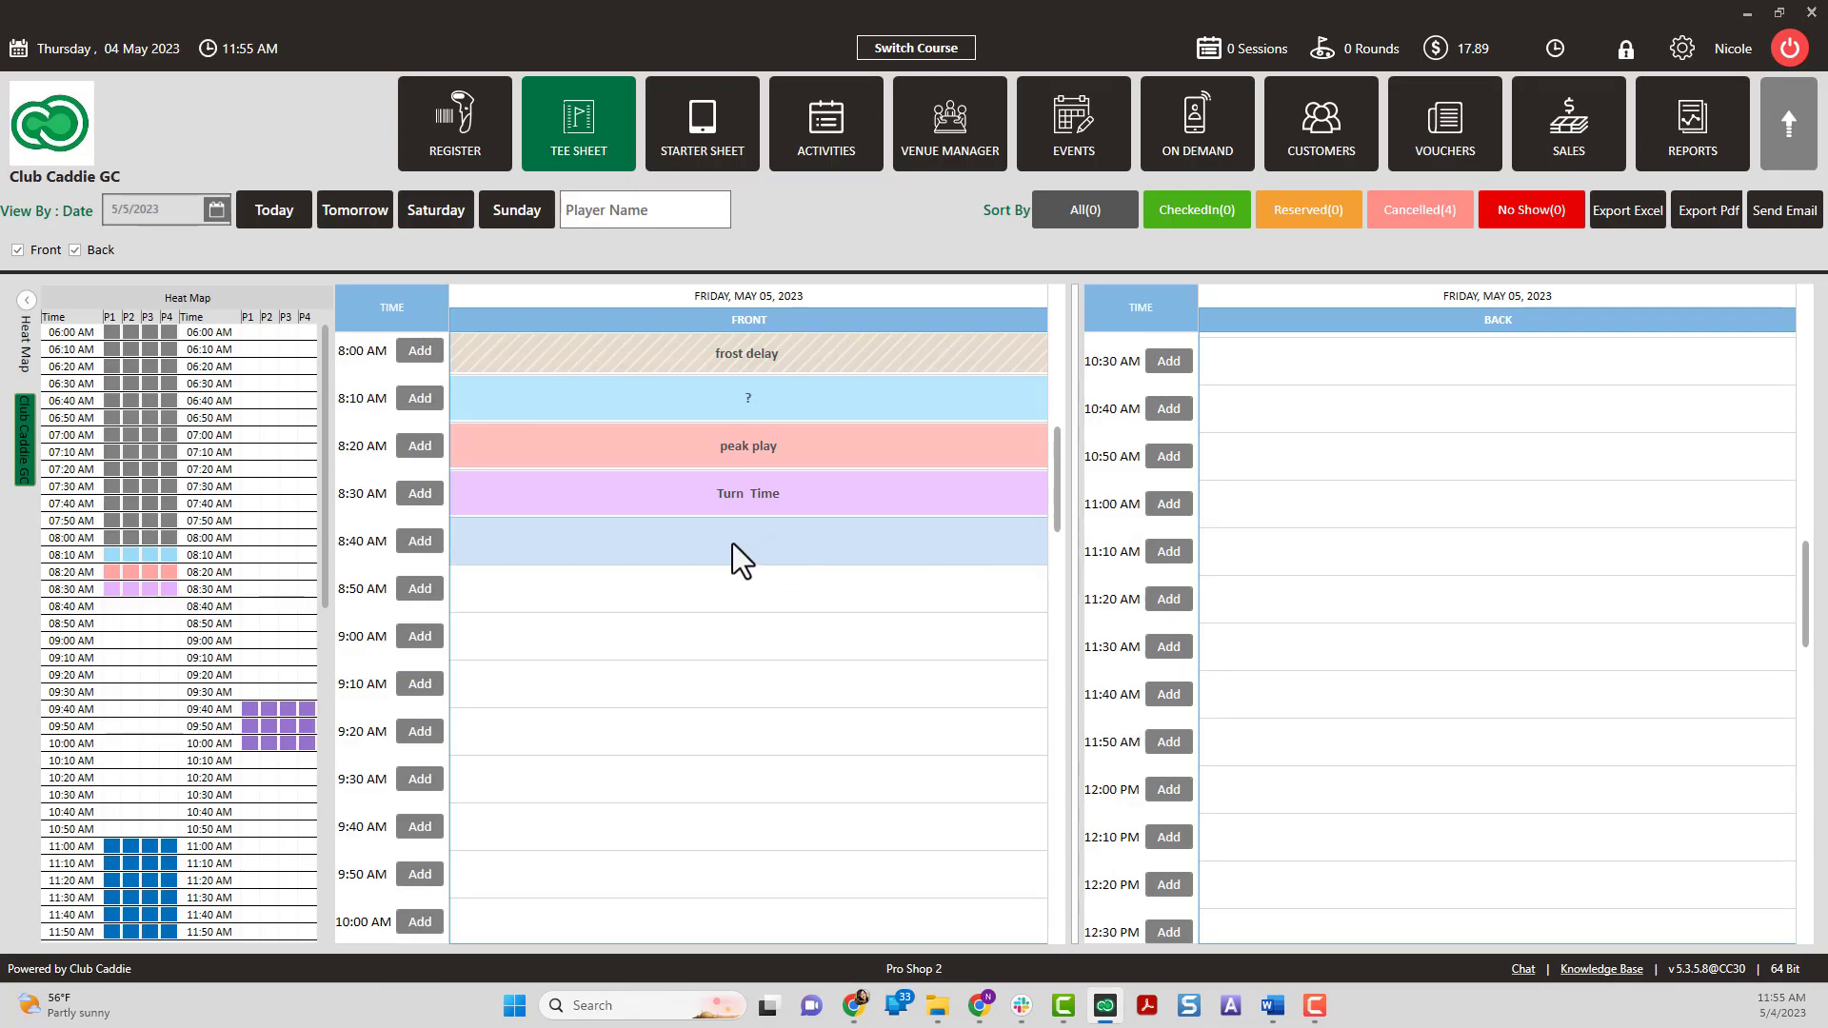
# - Block the front nine from 8:40 AM to 9:30 AM as No Online Bookings with the reason "reciprocal play"
pyautogui.moveTo(737, 545); pyautogui.dragTo(740, 734)
pyautogui.rightClick(762, 537)
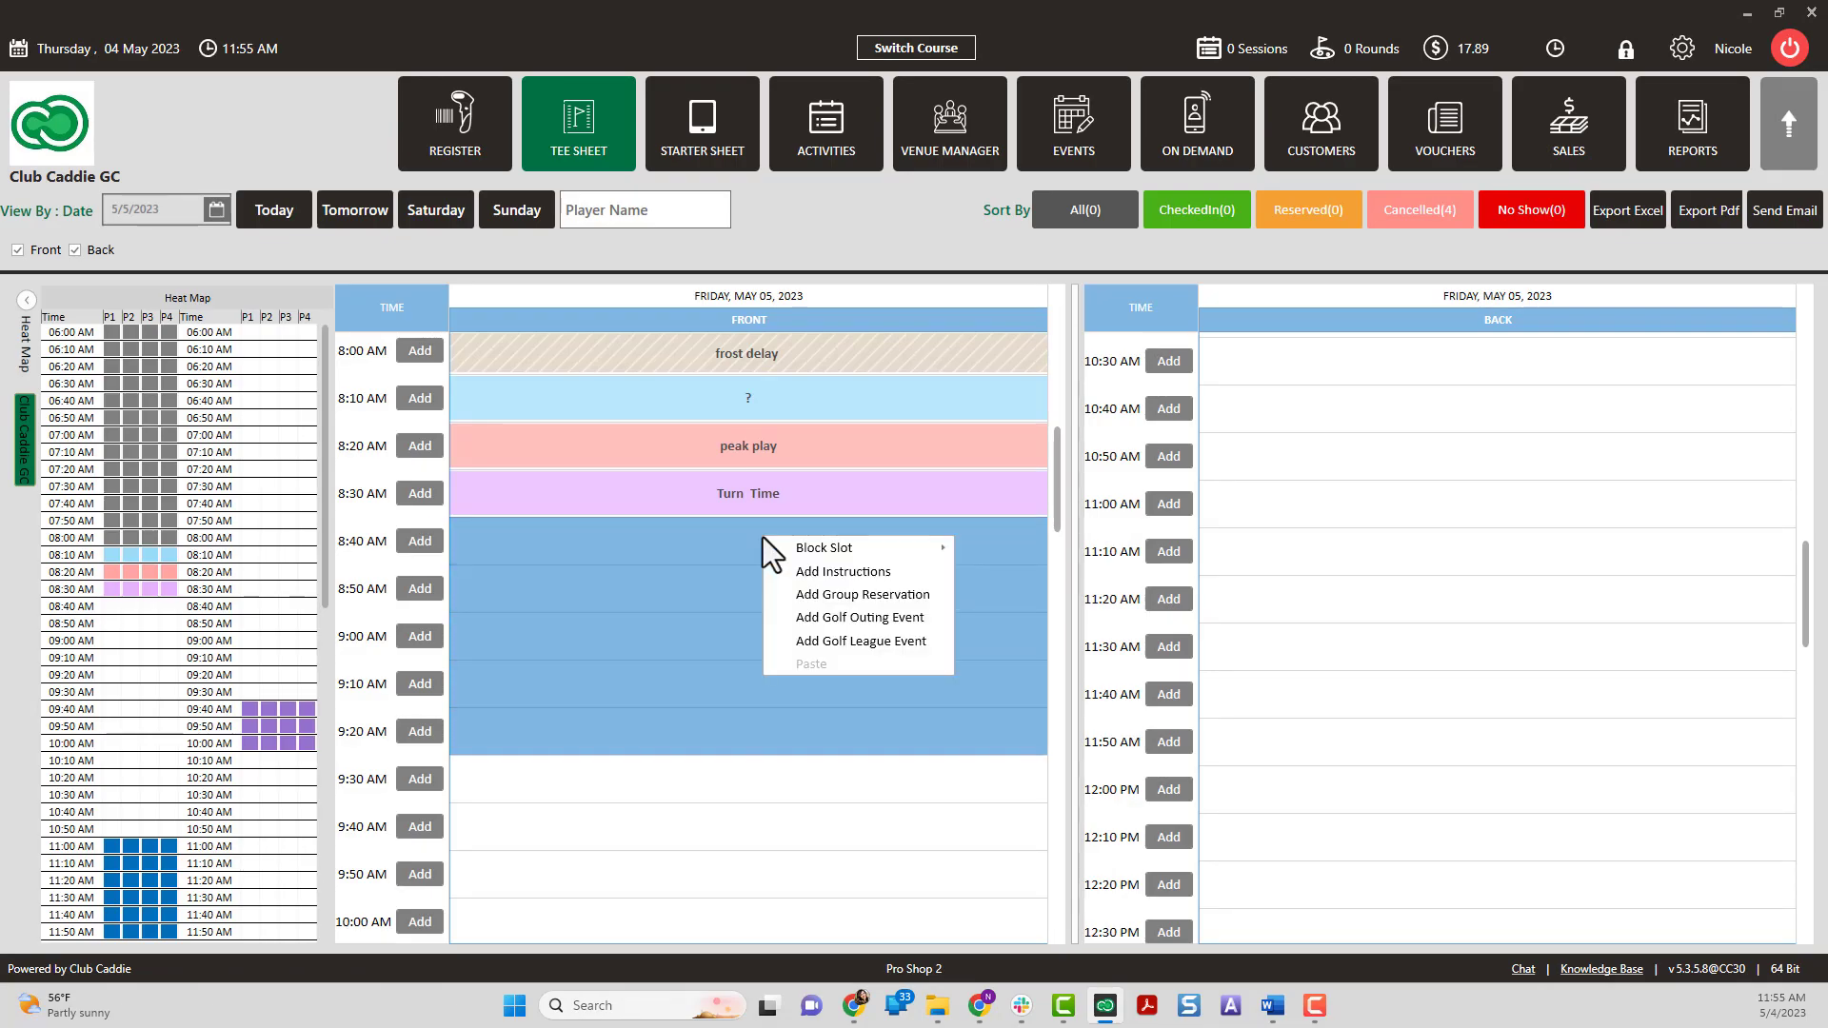
pyautogui.moveTo(821, 546)
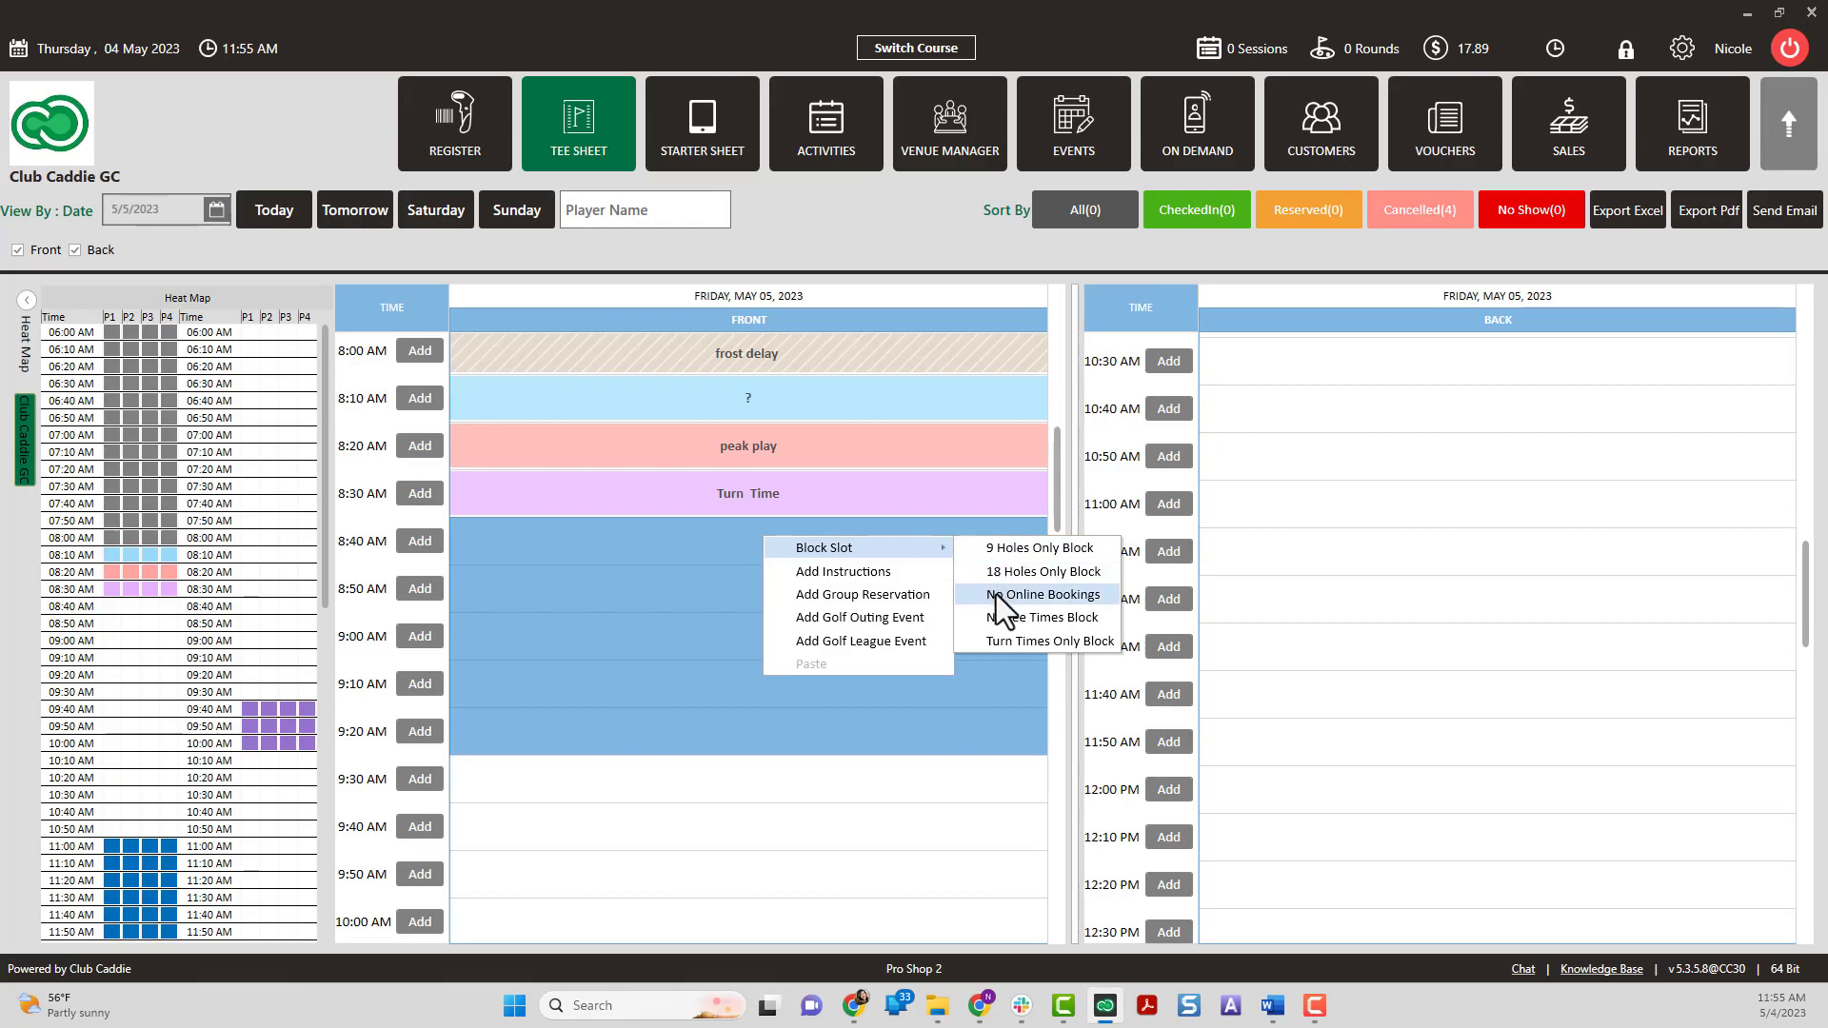
pyautogui.click(996, 594)
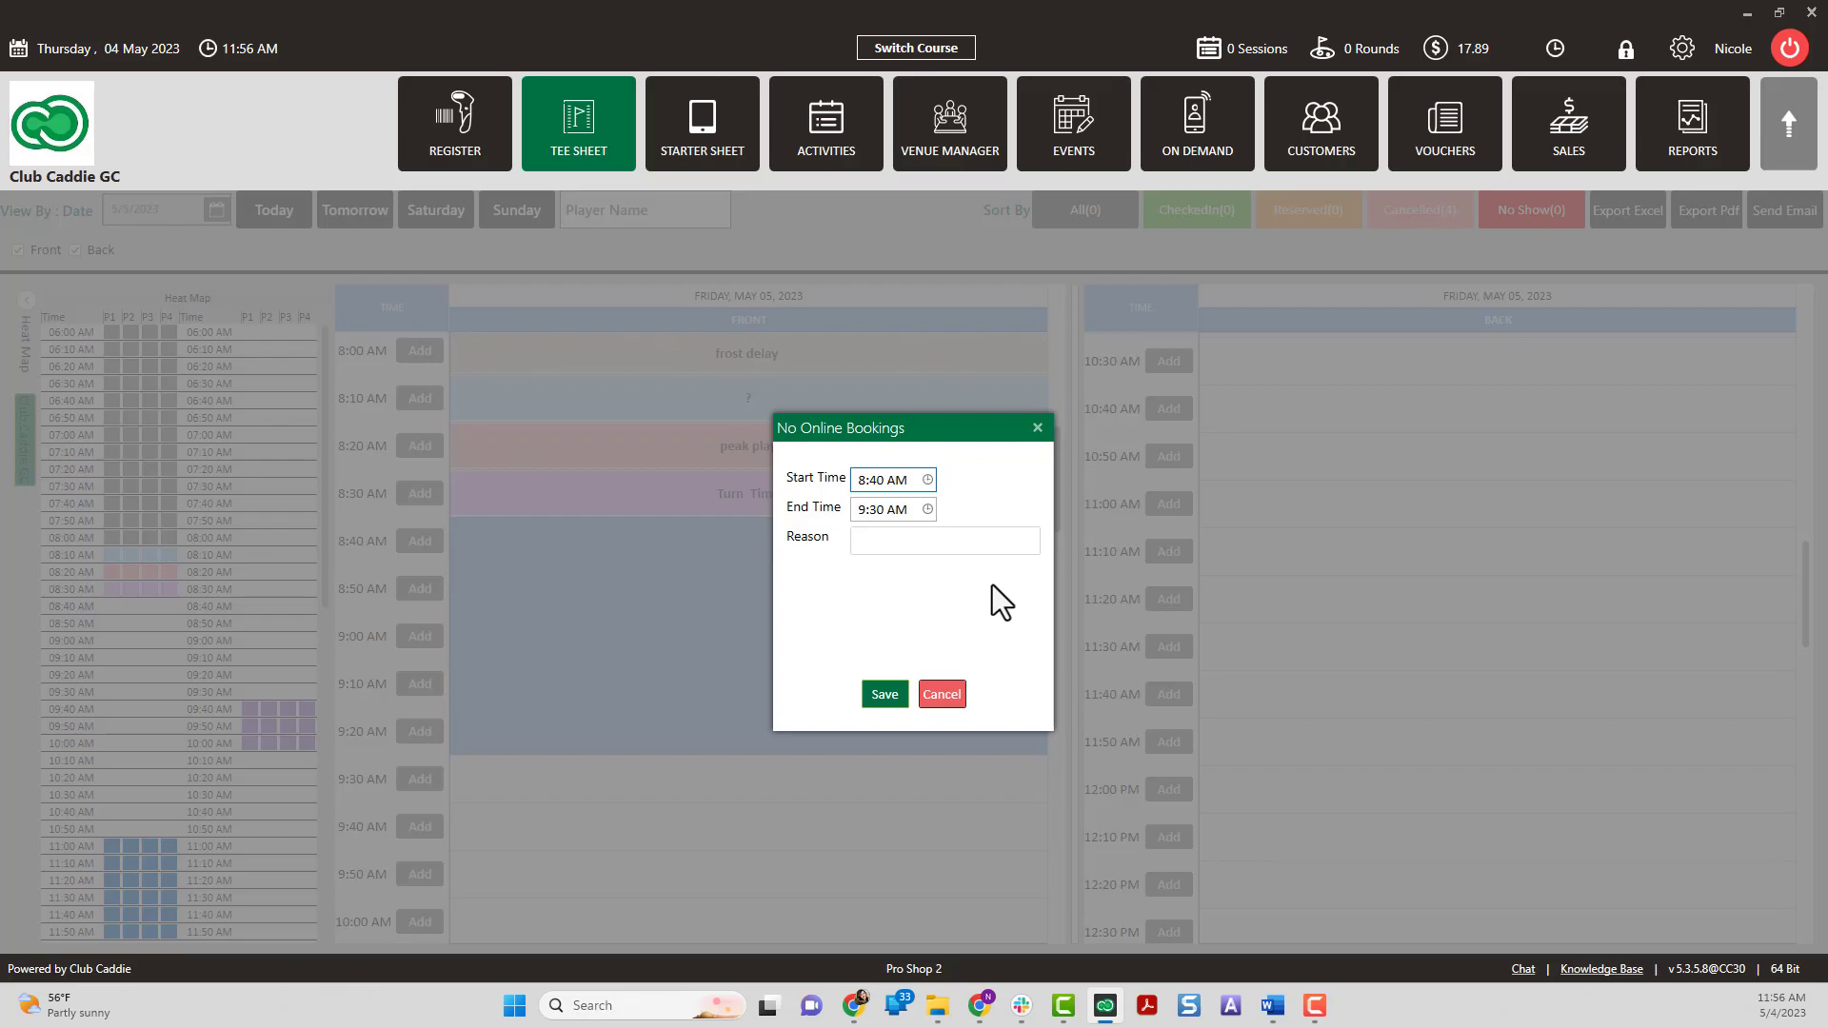
pyautogui.press('F10')
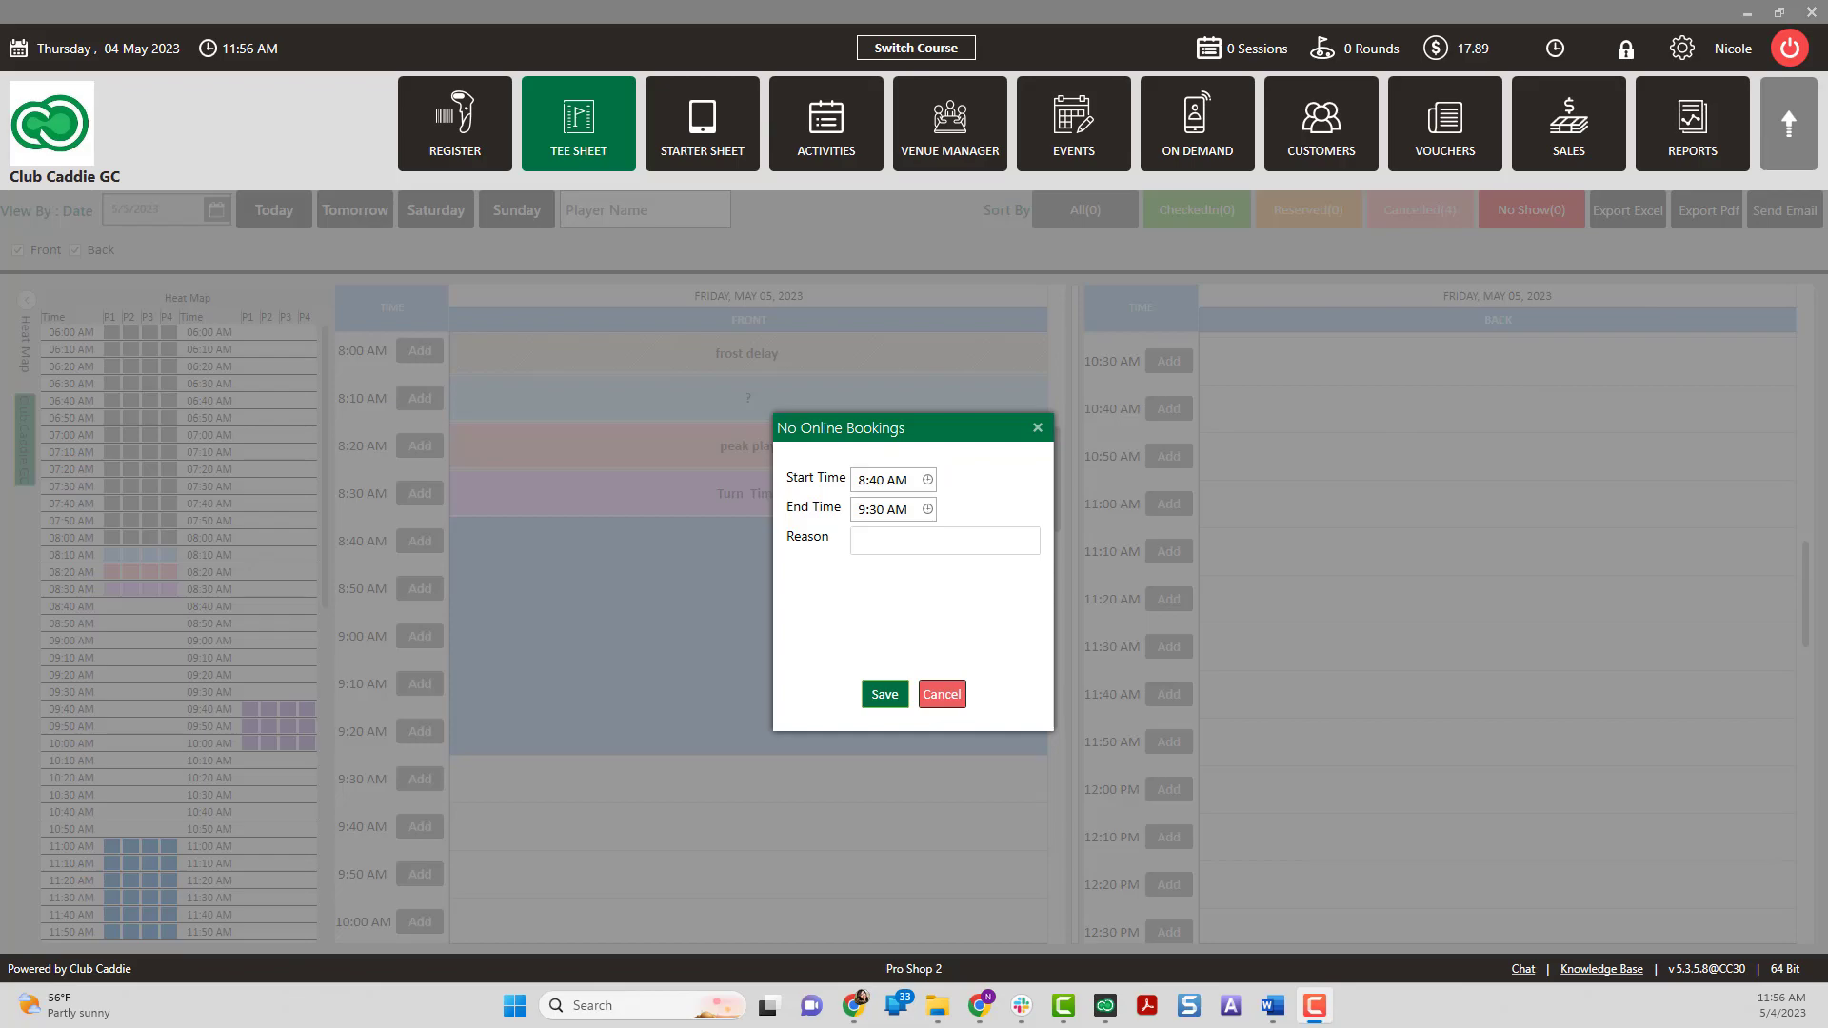
pyautogui.click(931, 542)
pyautogui.write('re')
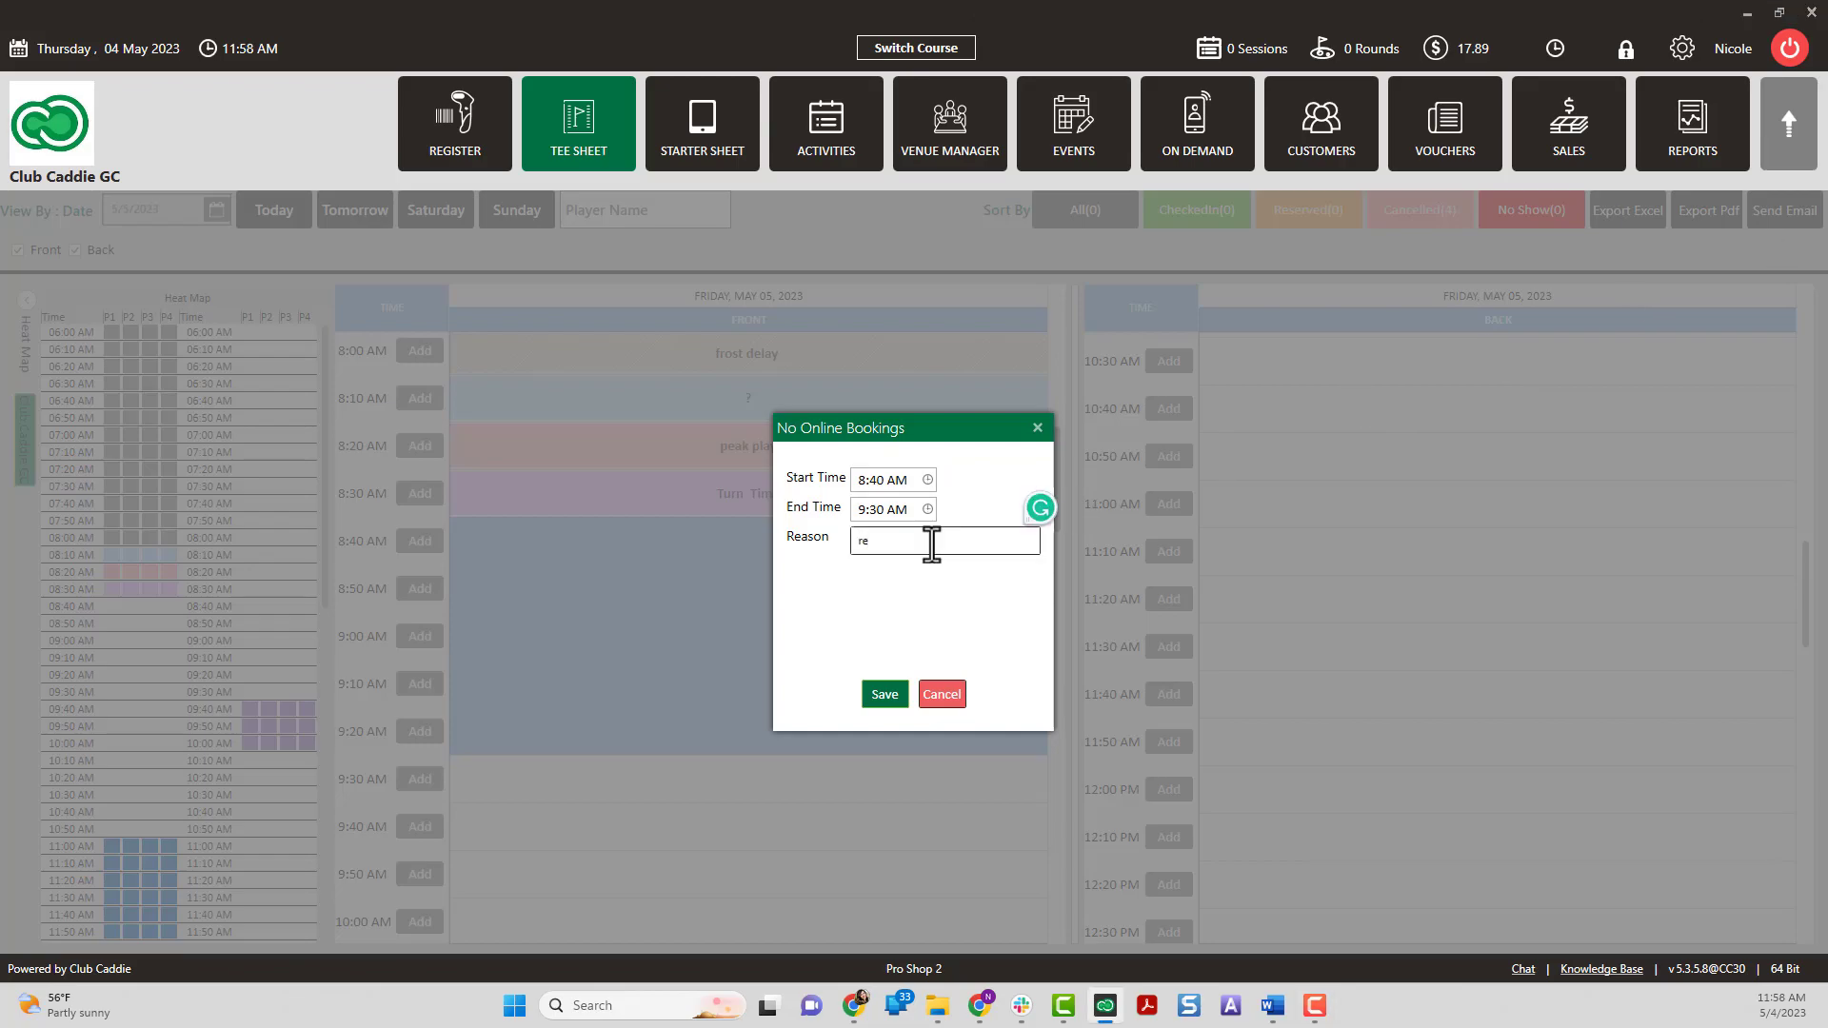
pyautogui.write('ciprocal play')
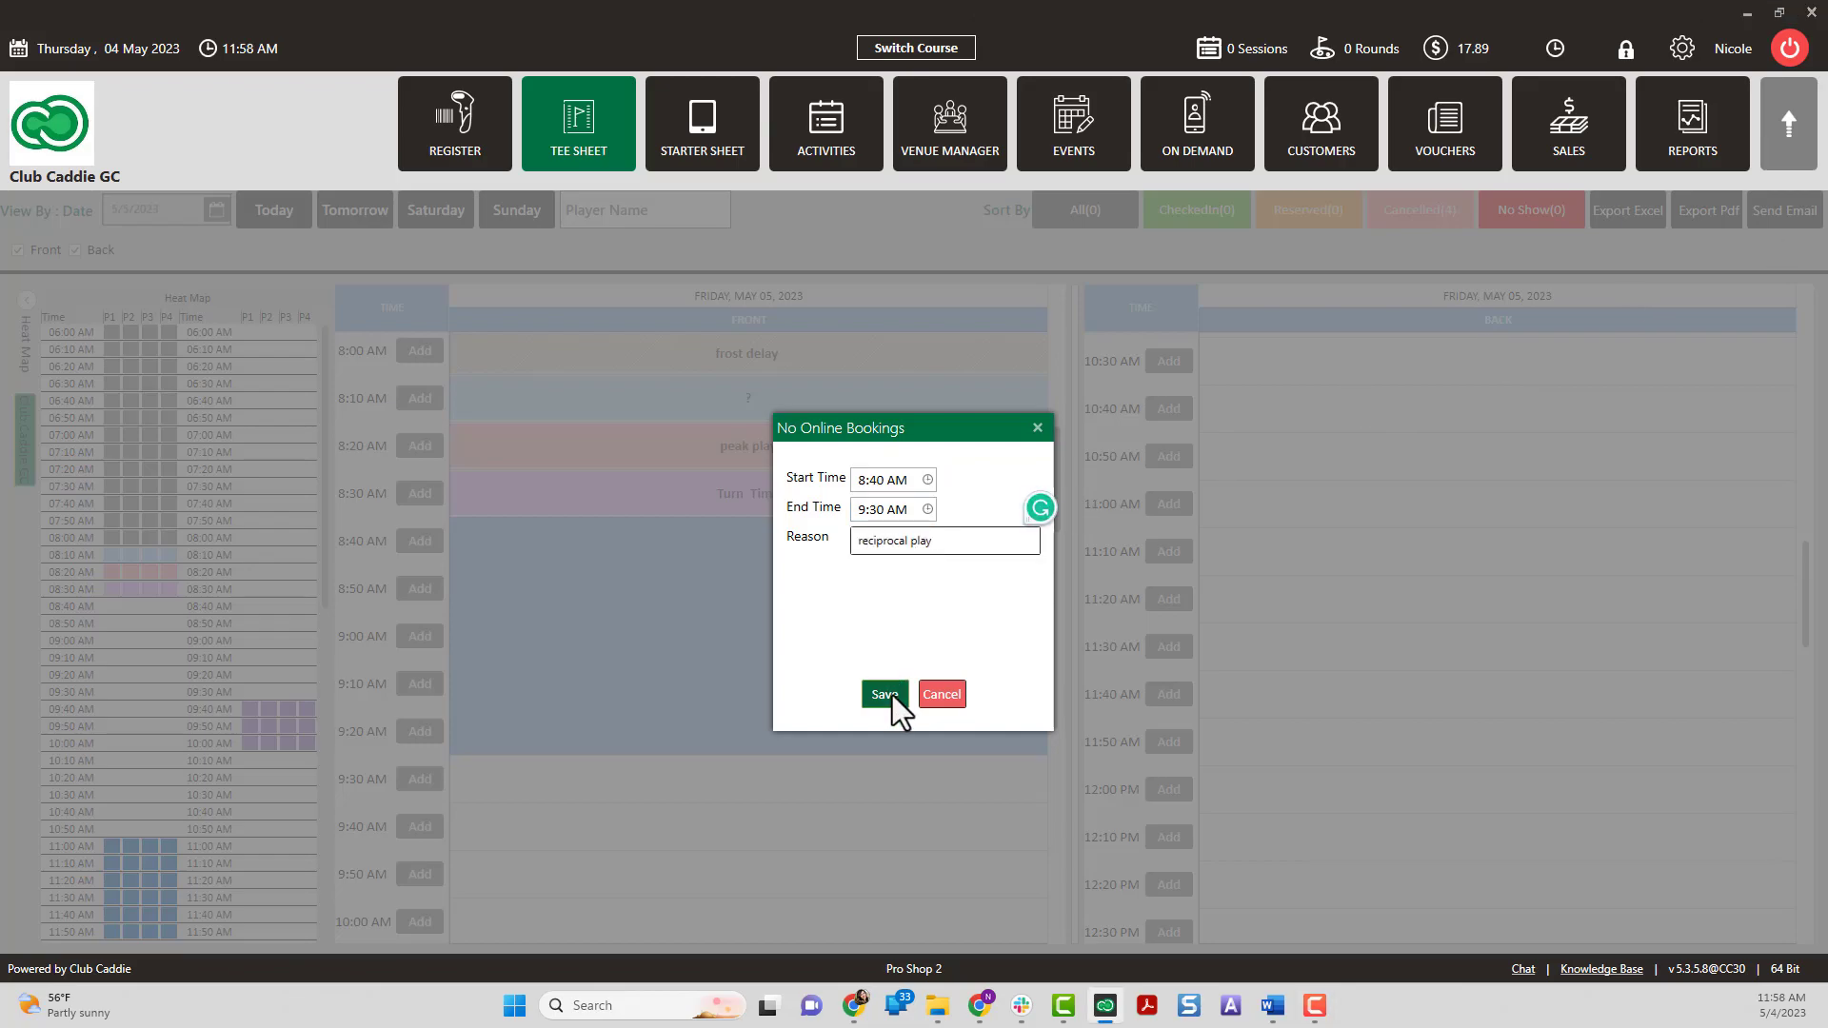
pyautogui.click(886, 694)
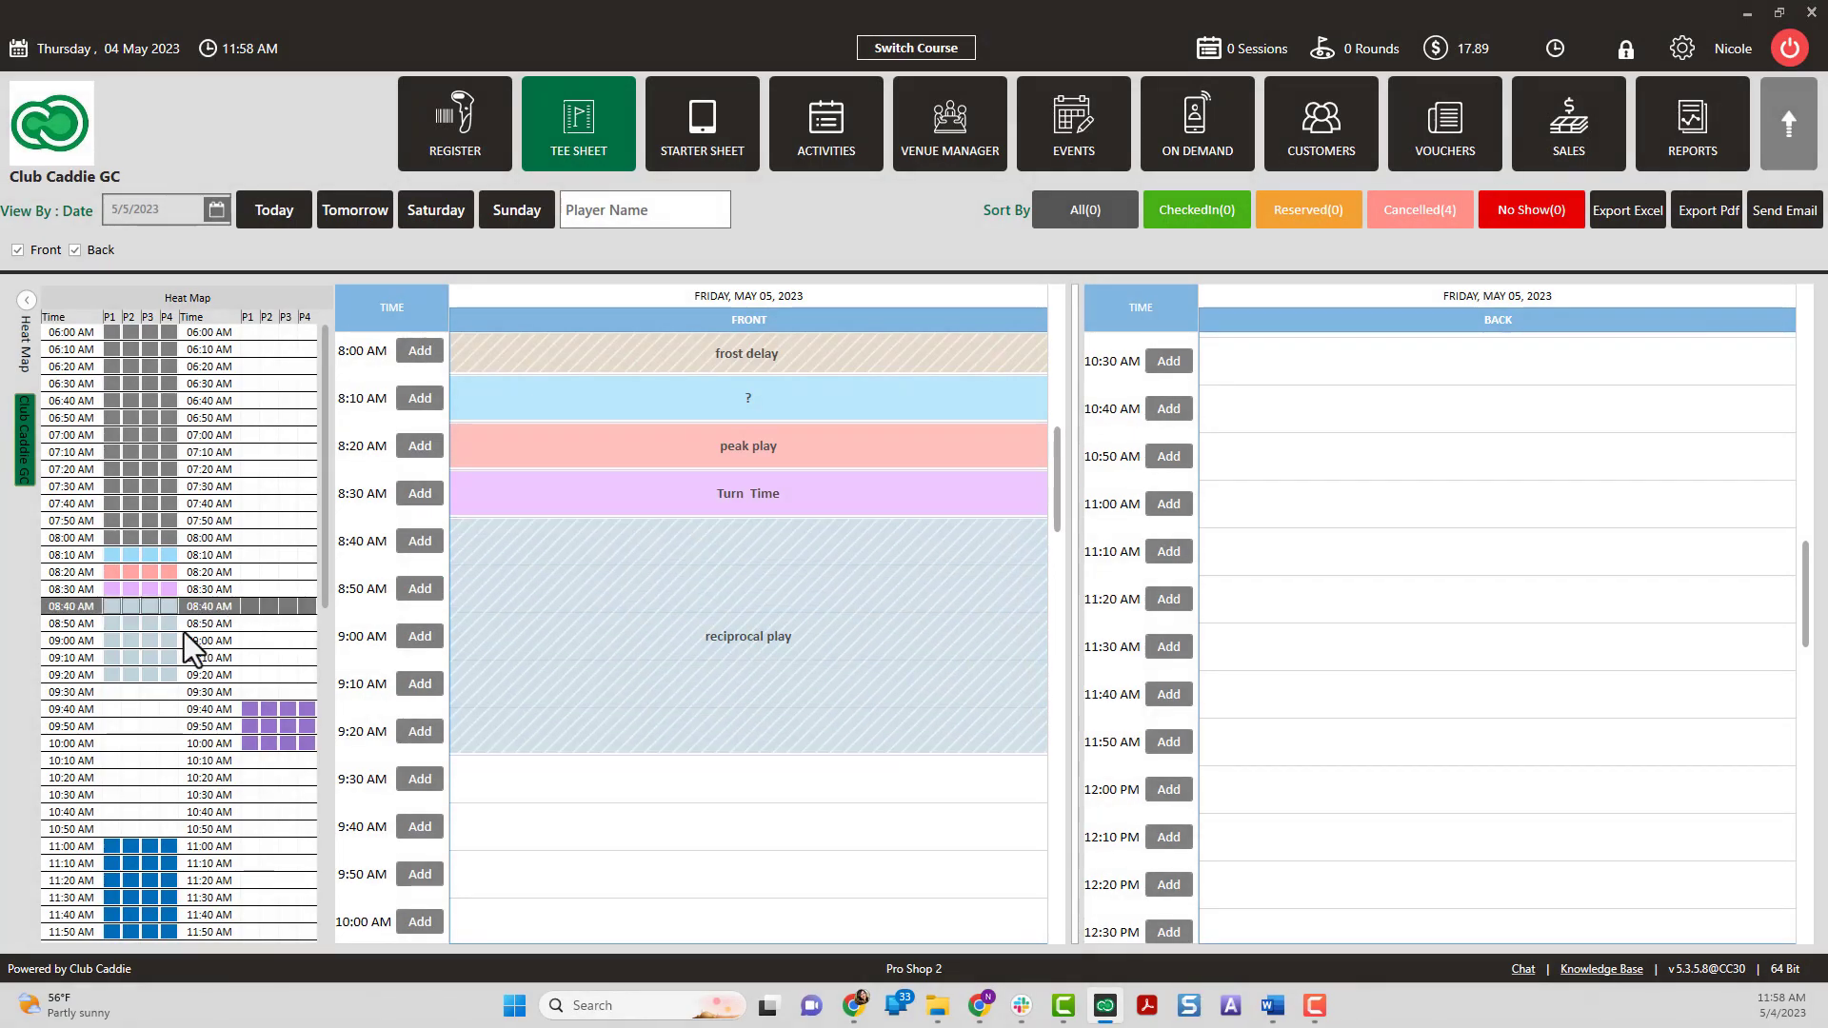
# - Start a booking at 8:50 AM inside the reciprocal play block and fill in player 1 with an existing member found by name
pyautogui.rightClick(649, 594)
pyautogui.click(705, 603)
pyautogui.click(607, 511)
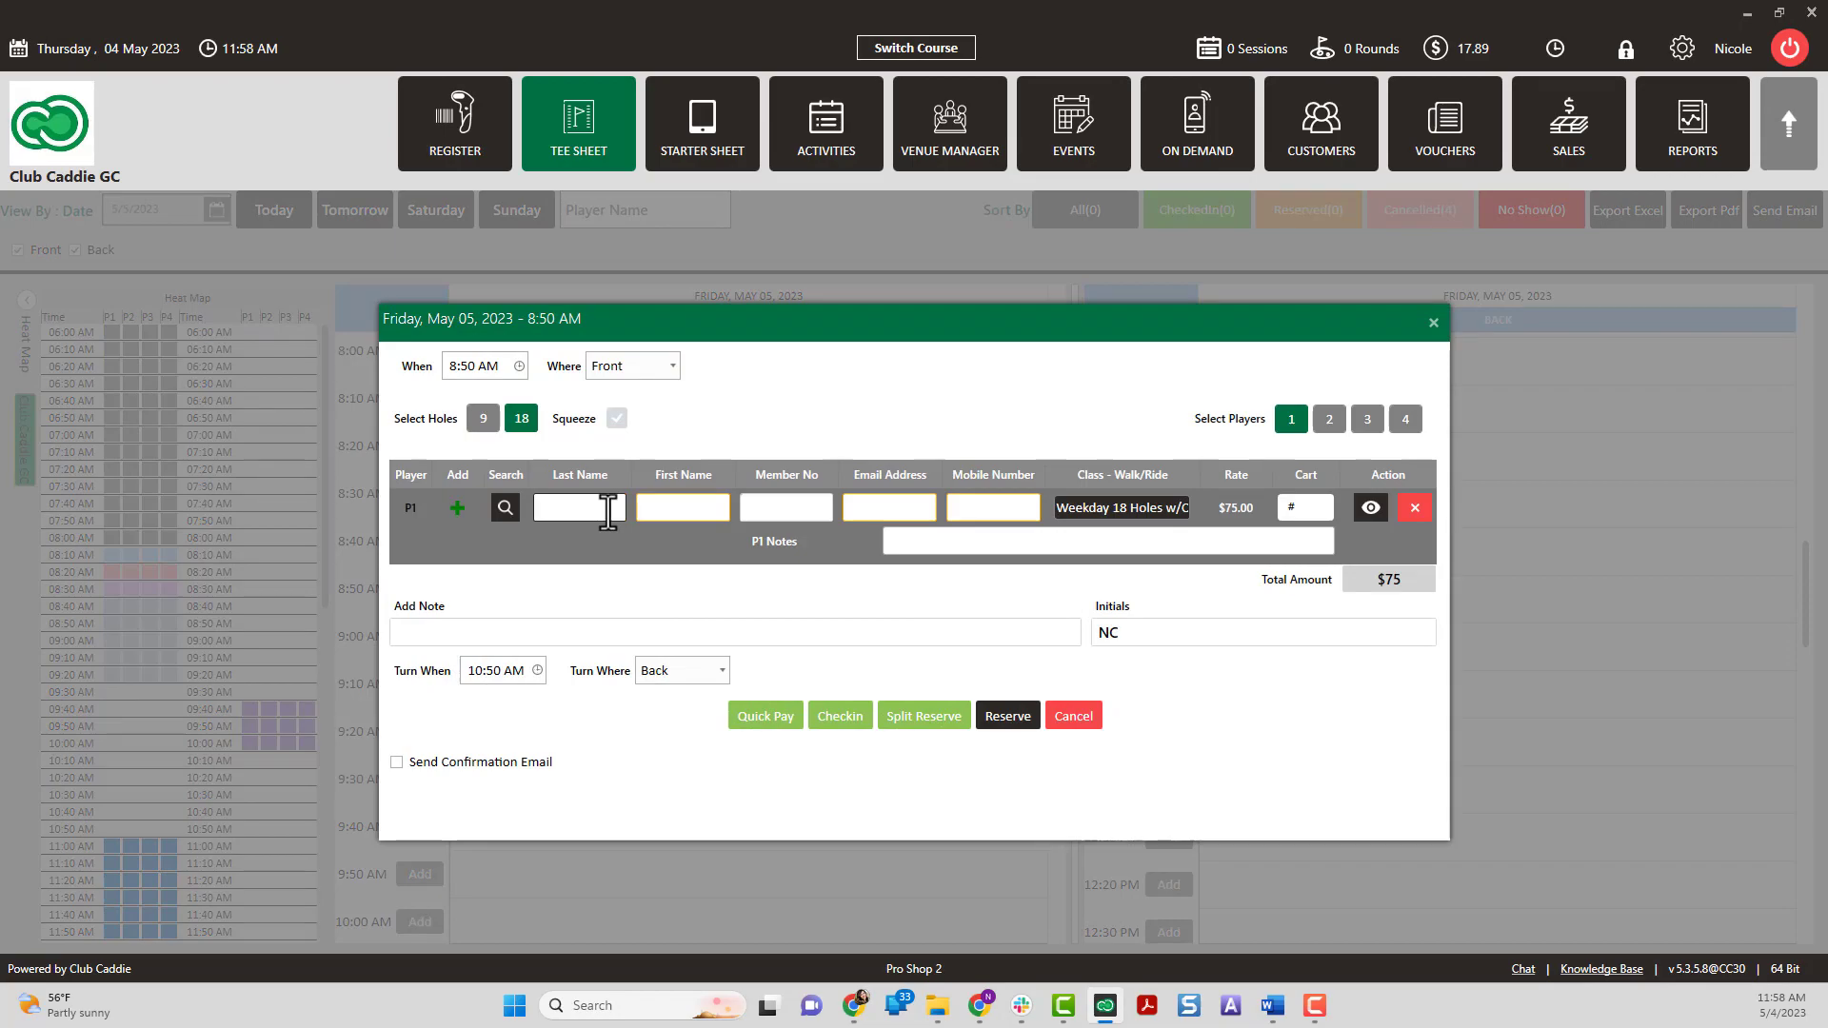
pyautogui.write('nath')
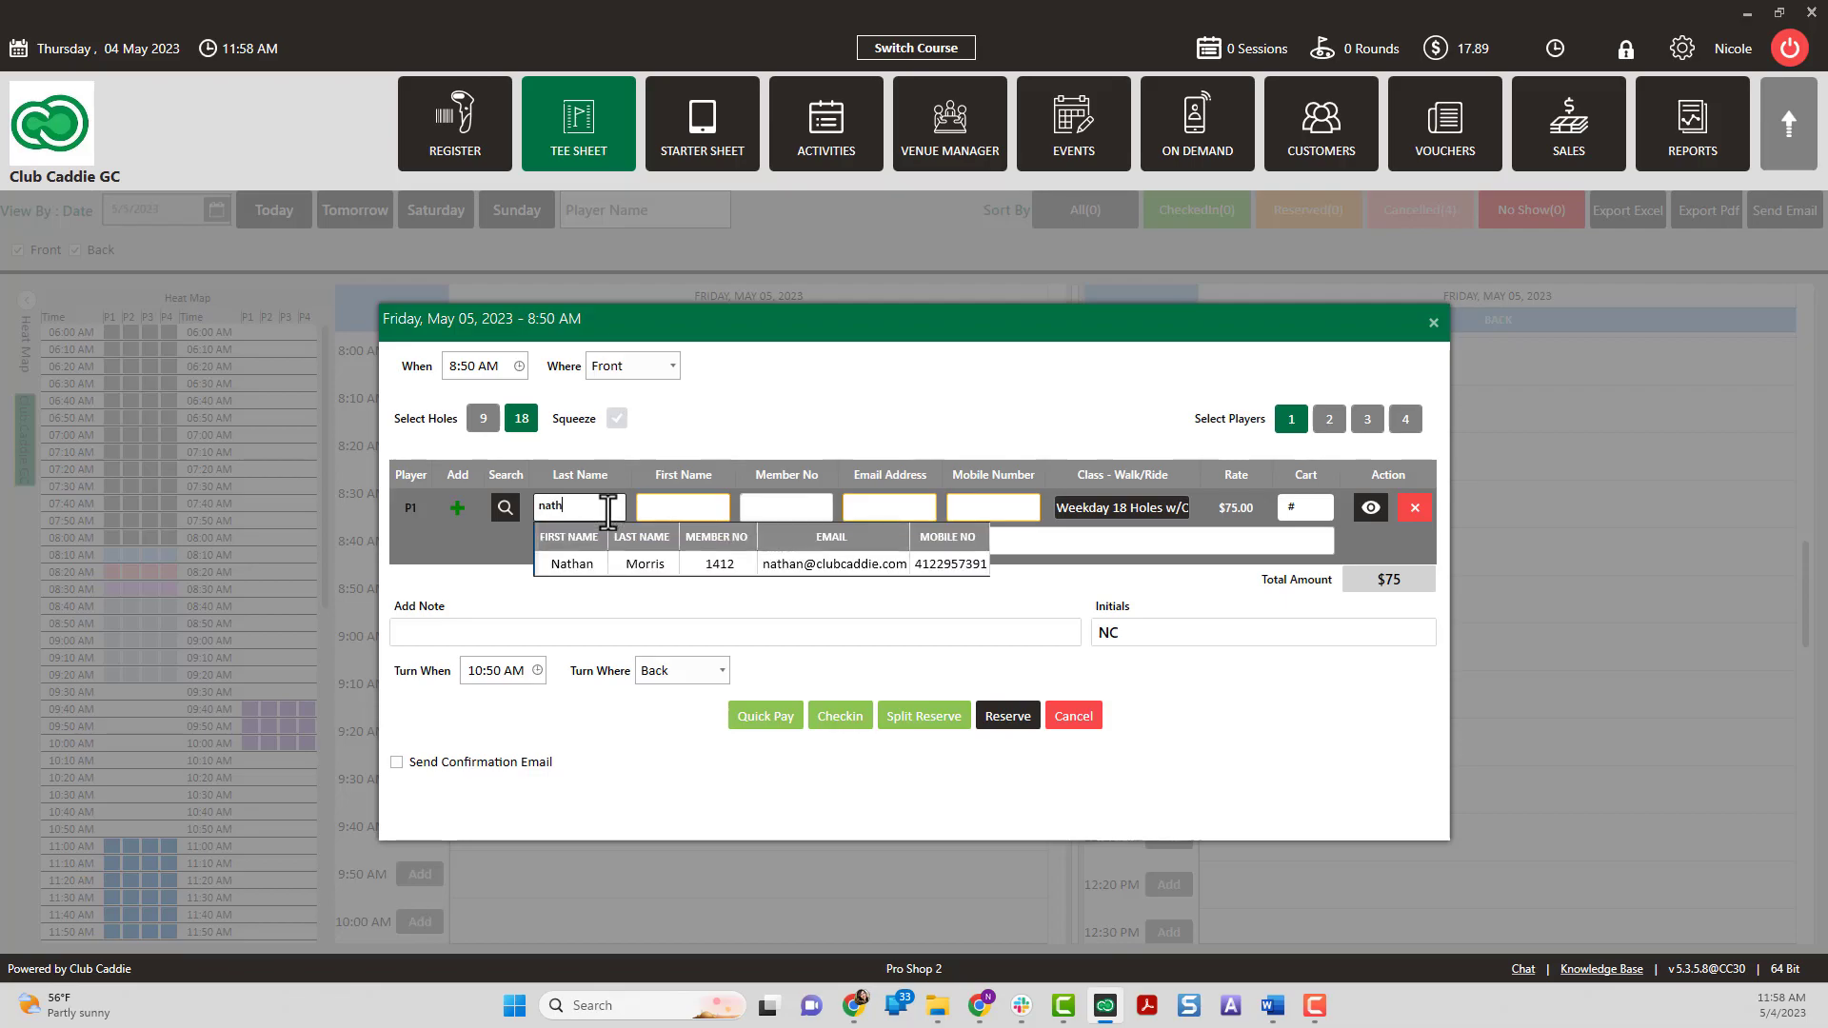
pyautogui.click(552, 567)
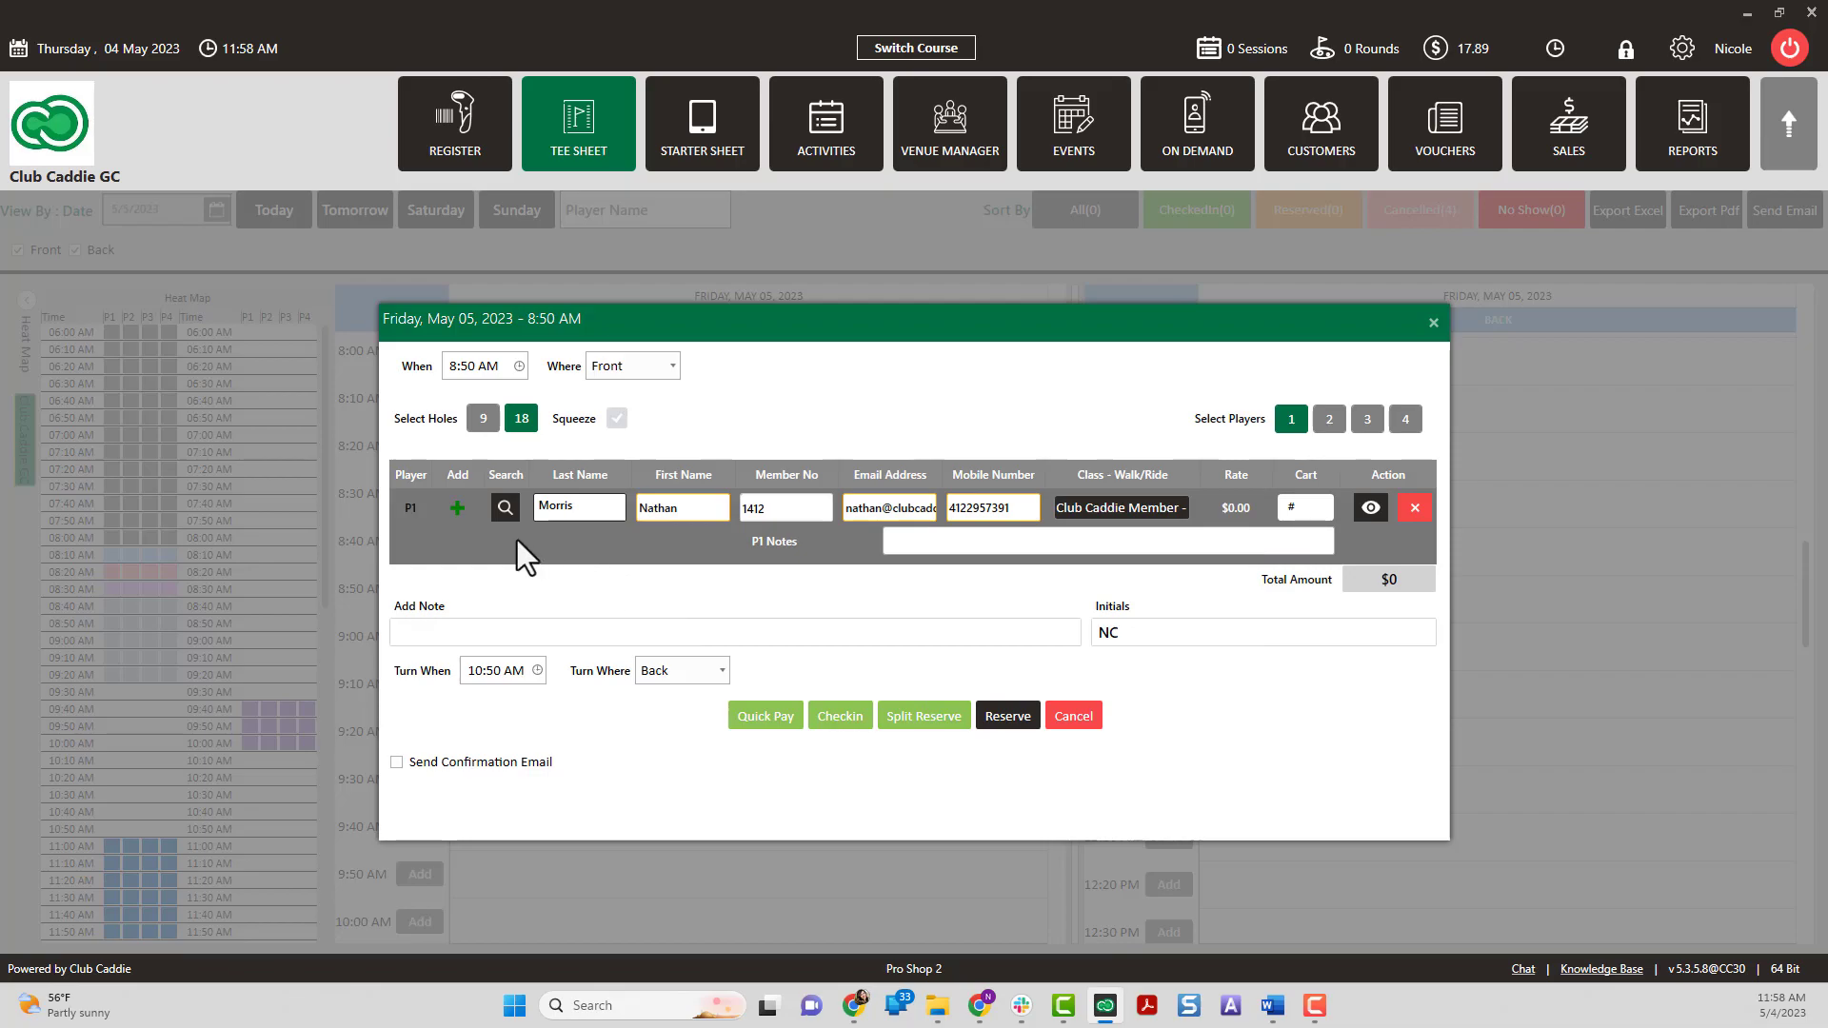
# - Reserve the 8:50 AM booking for four players with a second existing member as player 2
pyautogui.click(1404, 420)
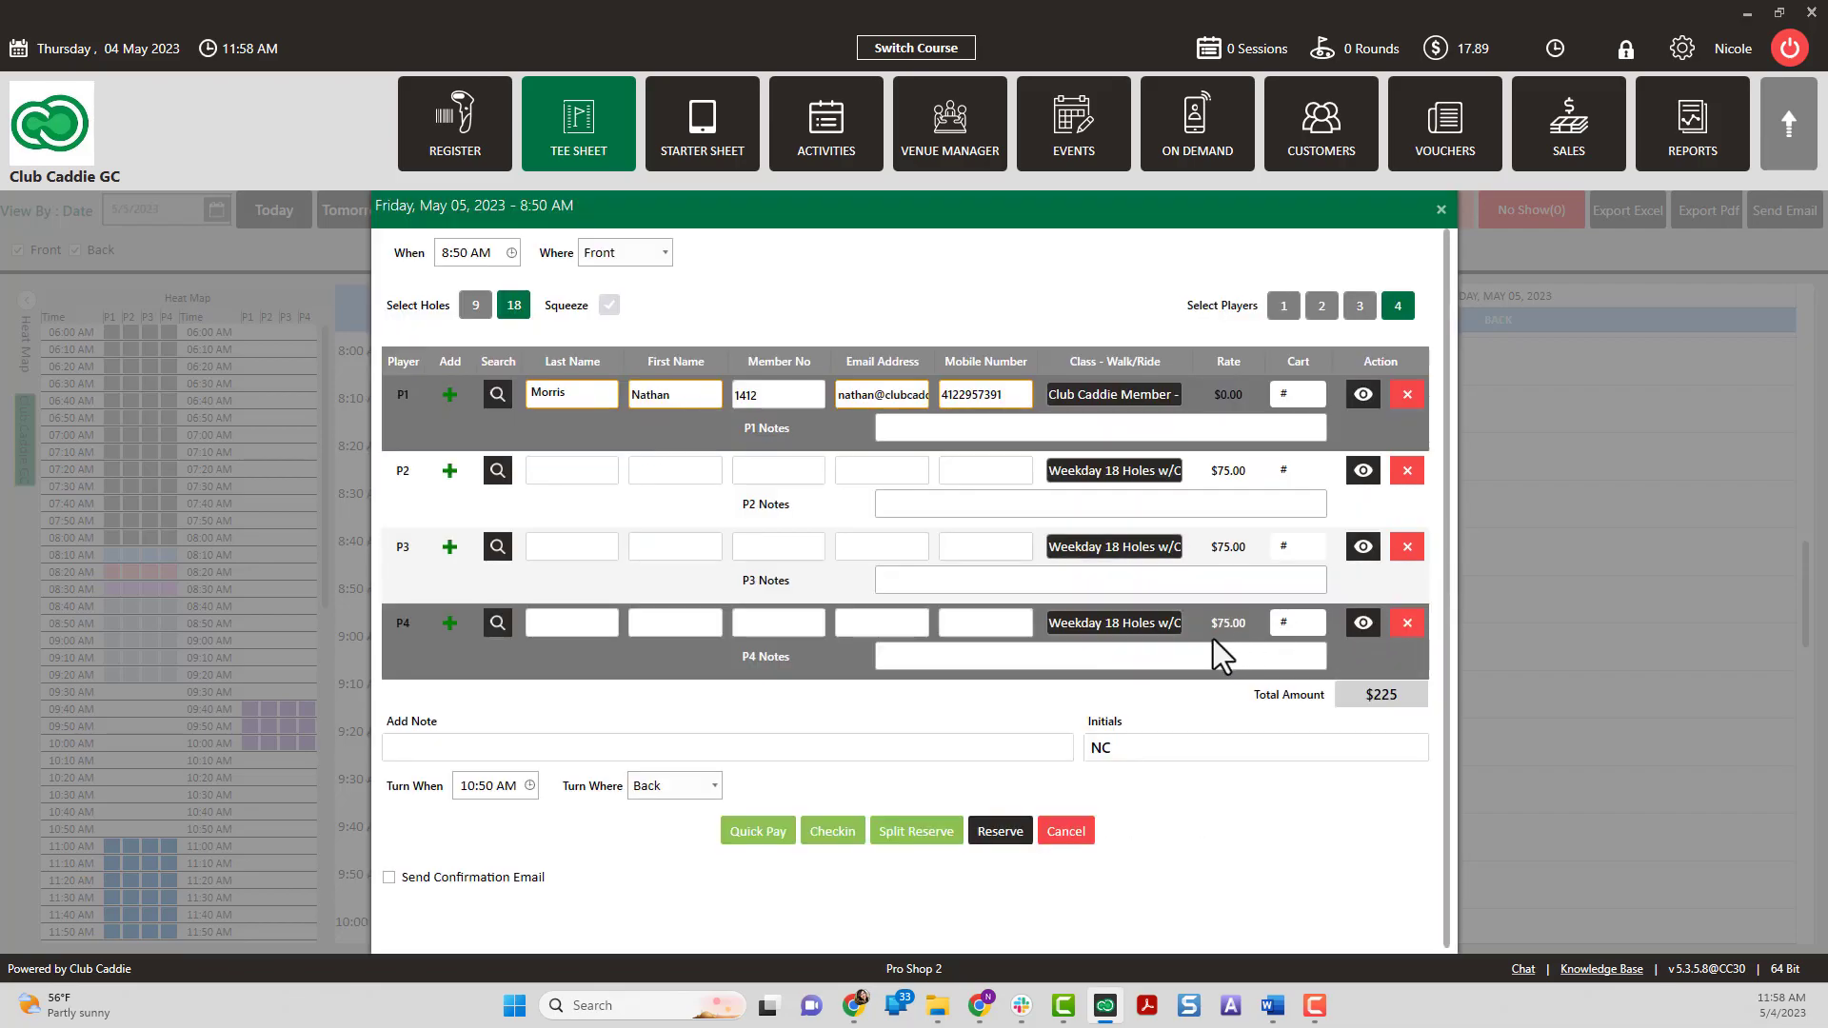
pyautogui.click(583, 471)
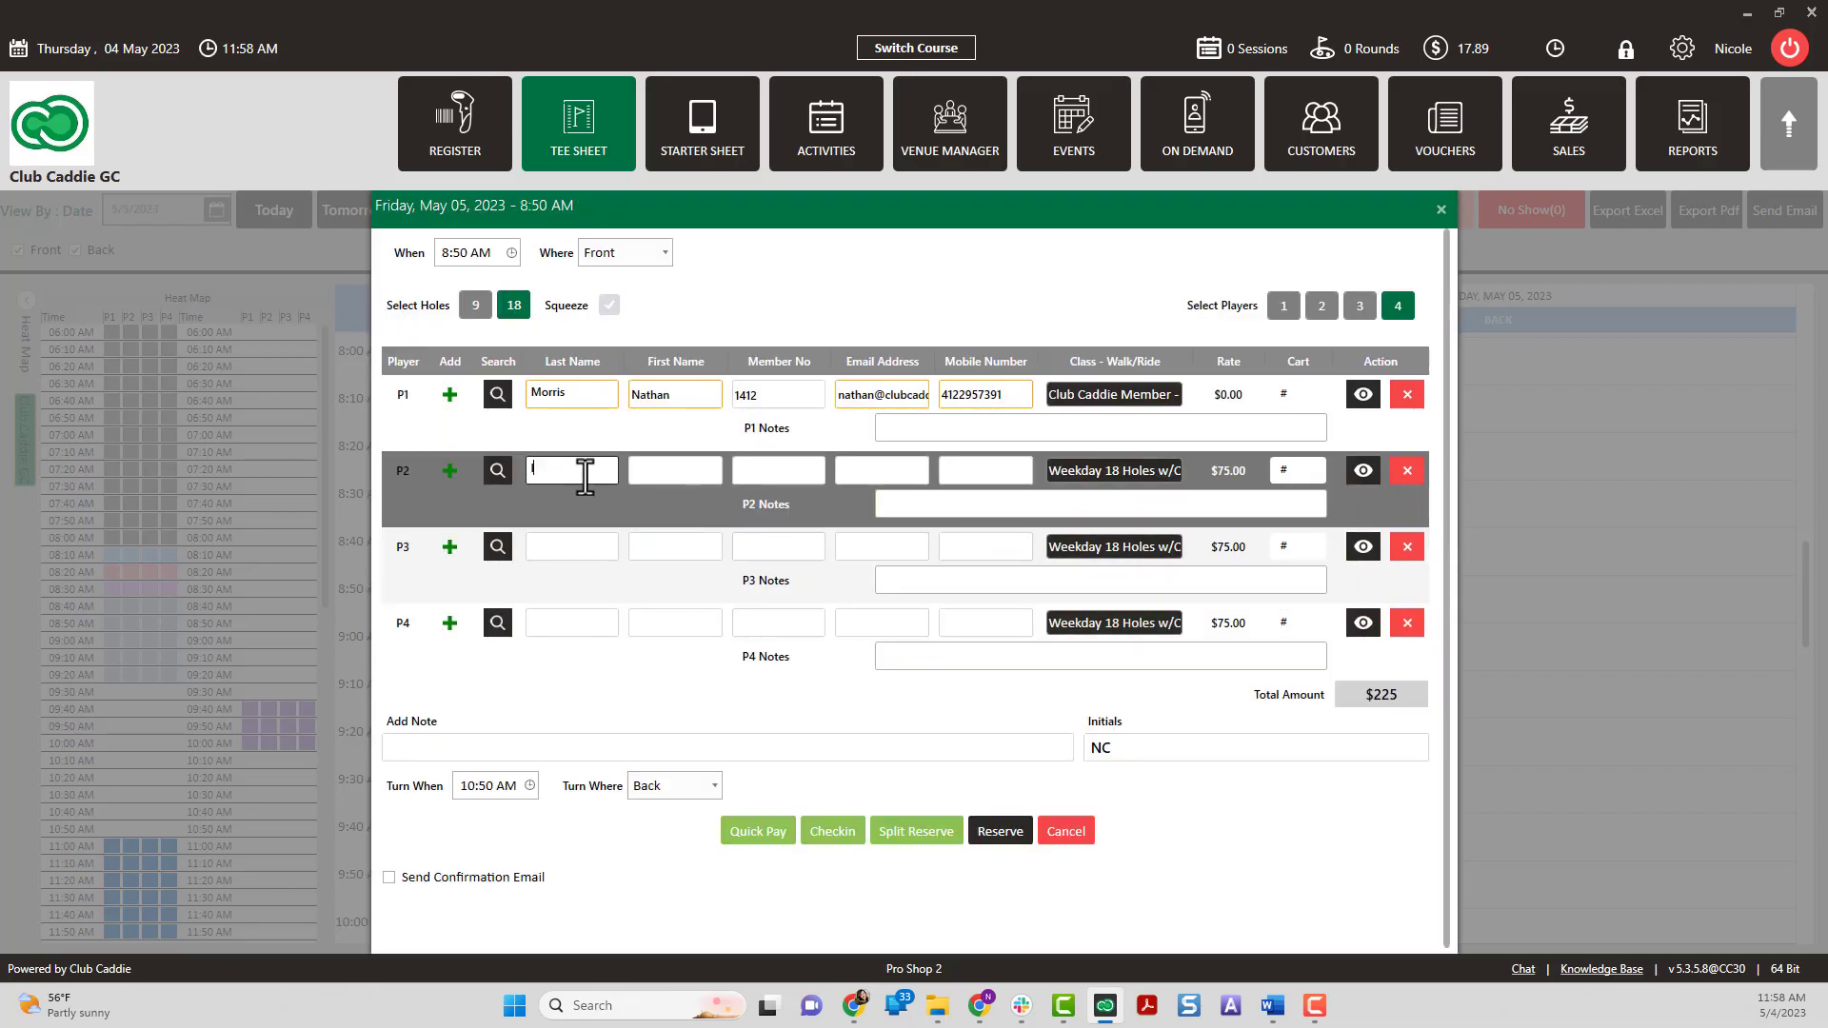
pyautogui.write('li')
pyautogui.click(615, 556)
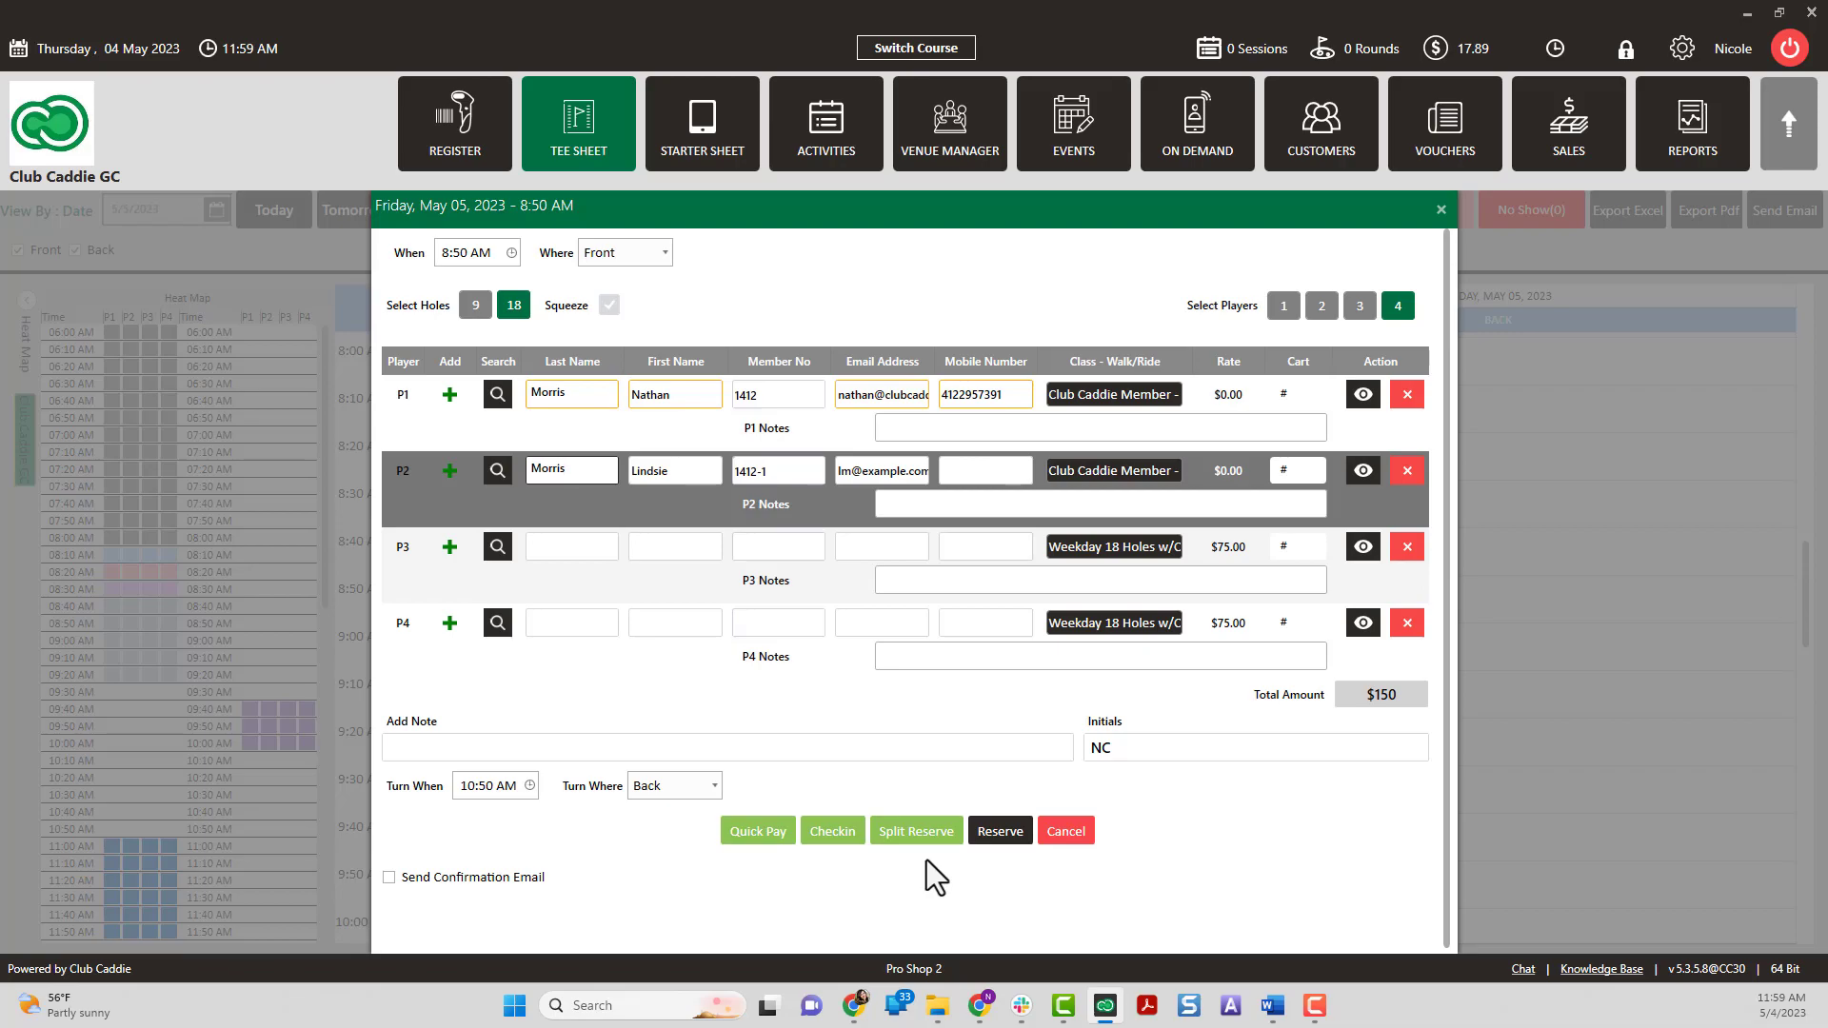
pyautogui.click(1000, 832)
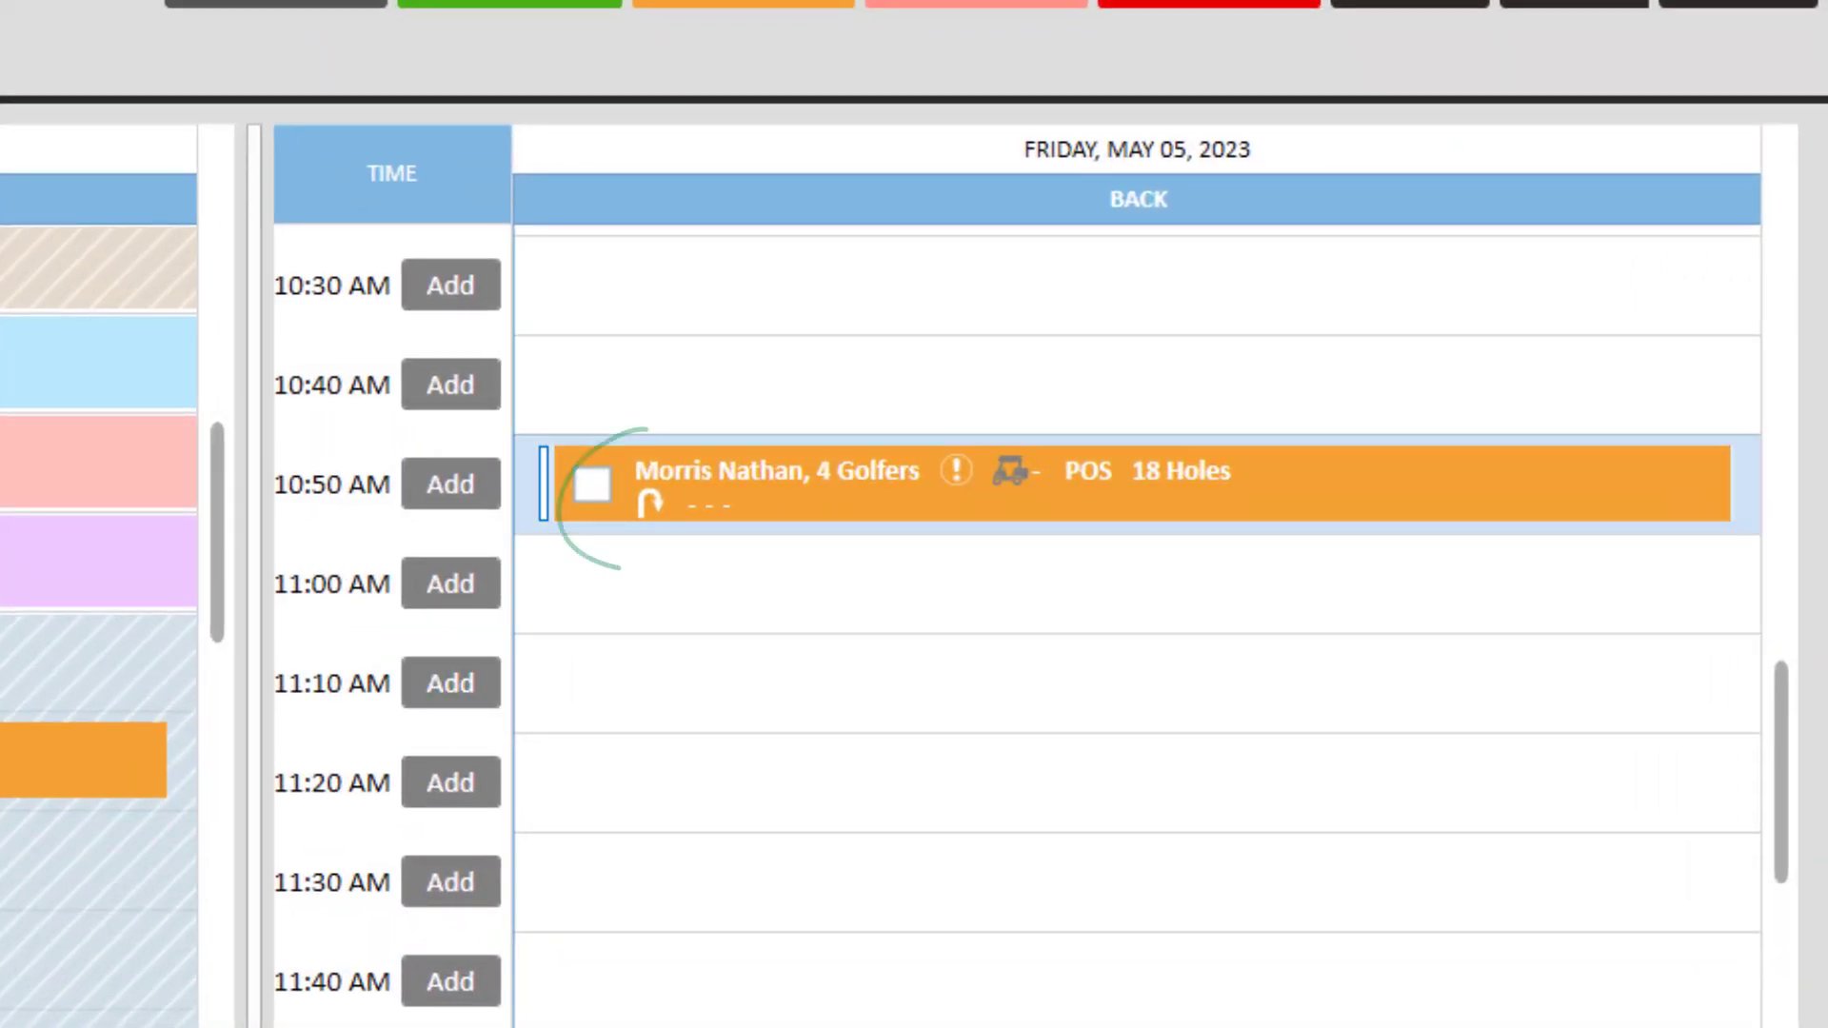
pyautogui.moveTo(652, 504)
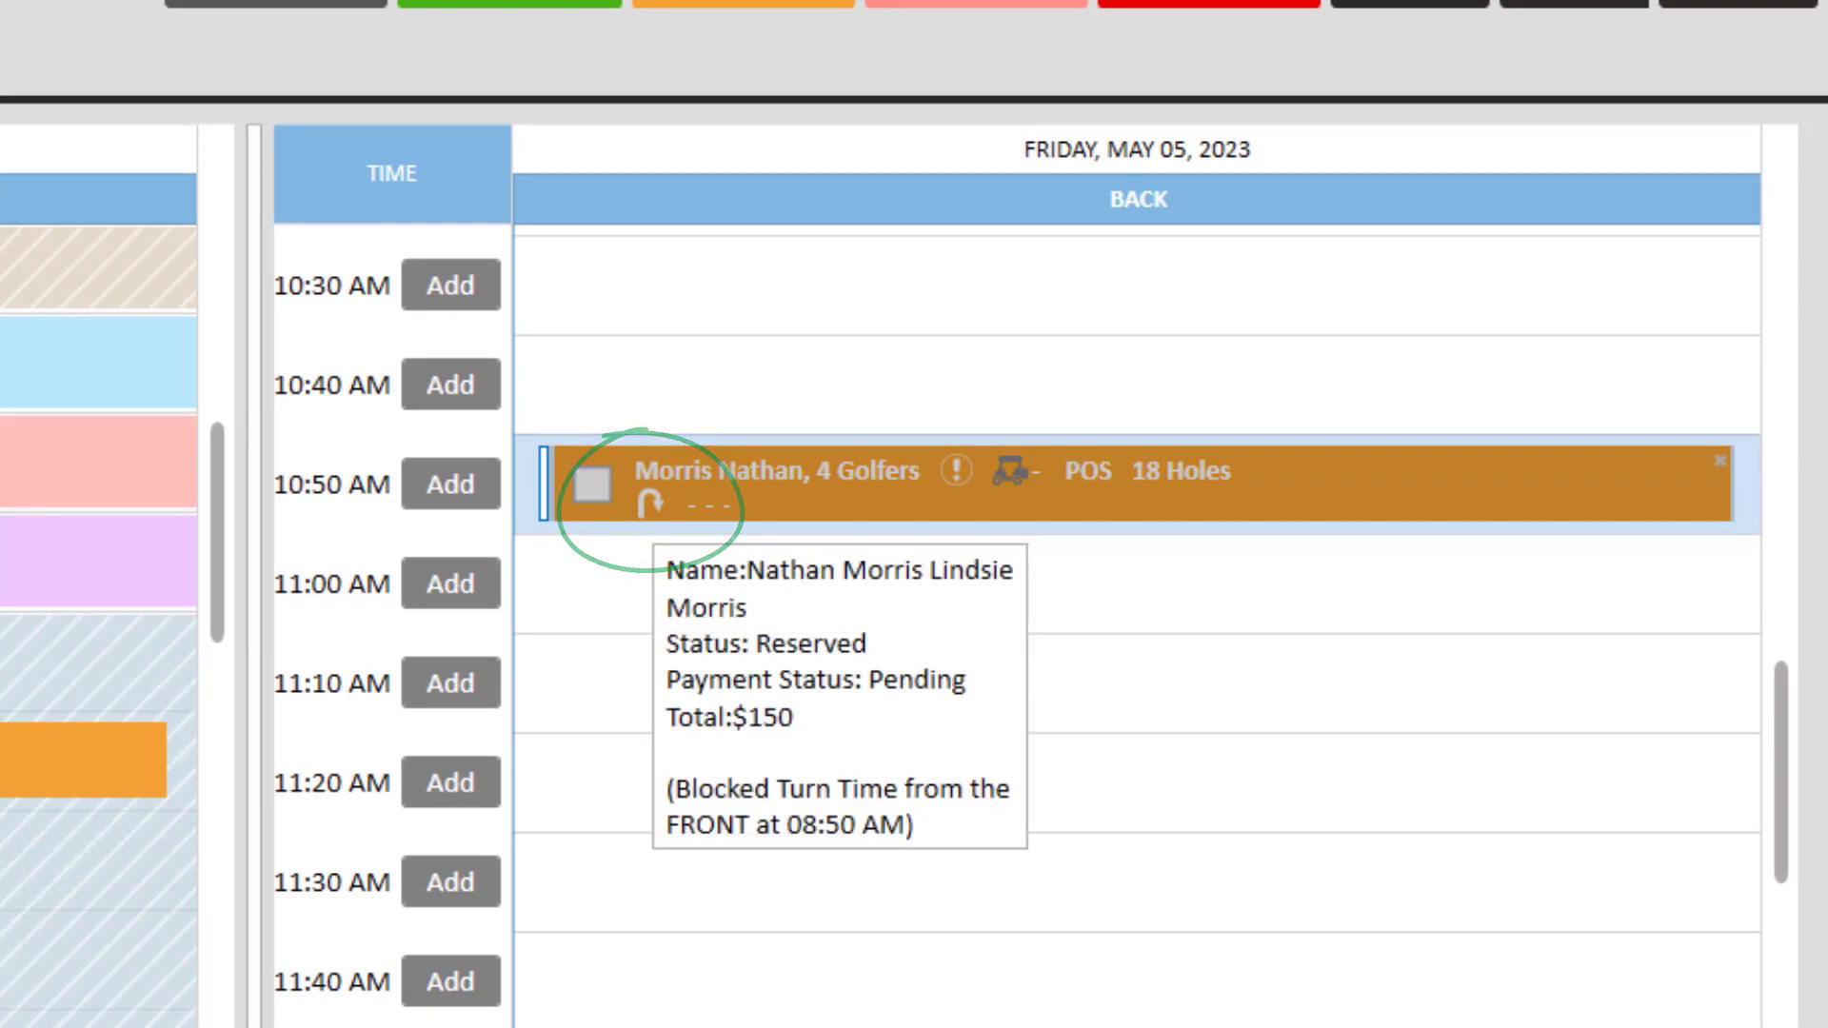